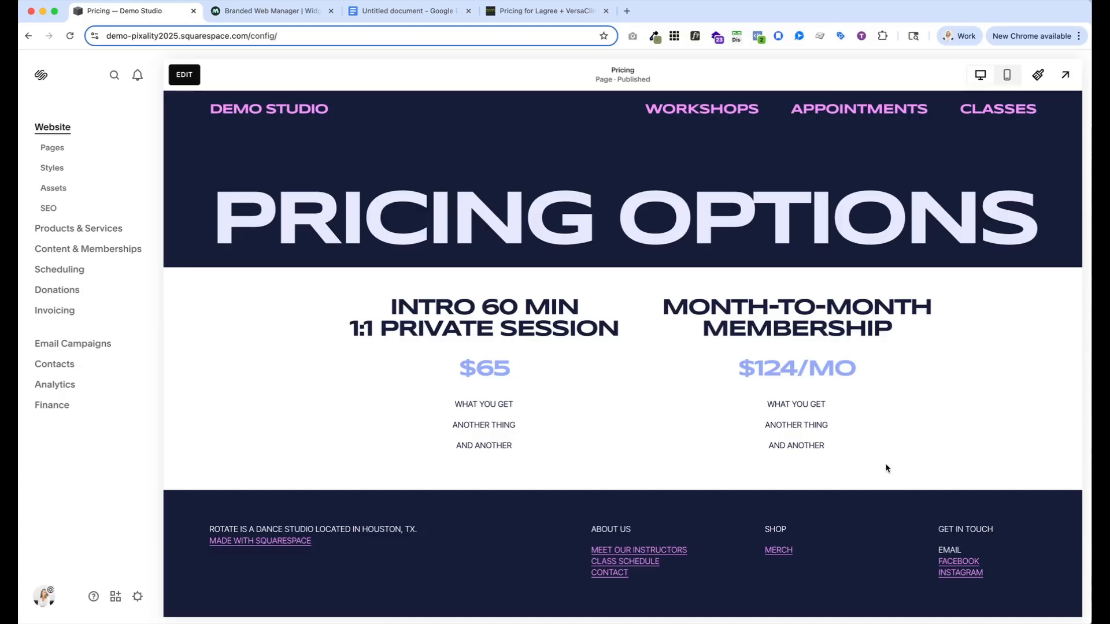
Switch to the Mindbody Branded Web manager and examine the link creation options on its Links page
left_click(292, 12)
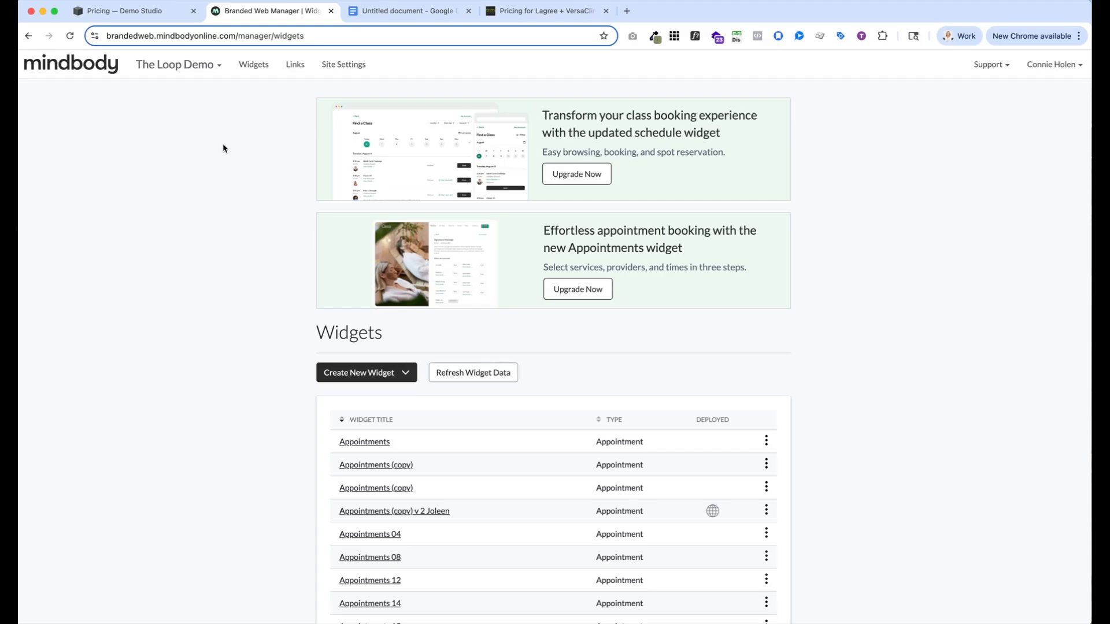
left_click(294, 66)
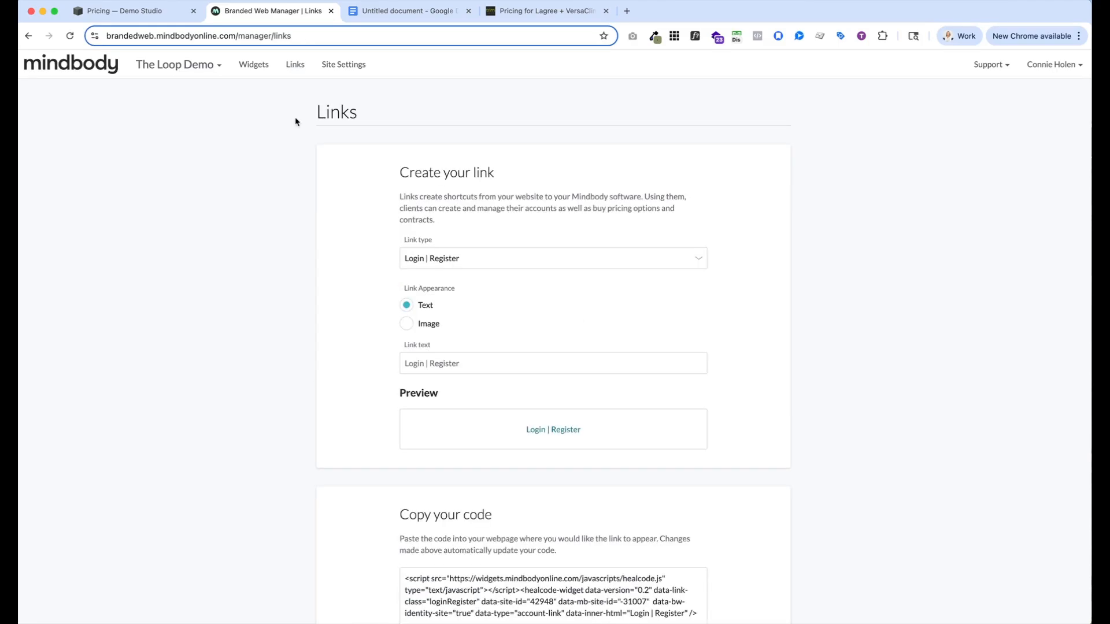
scroll(384, 264, "down", 3)
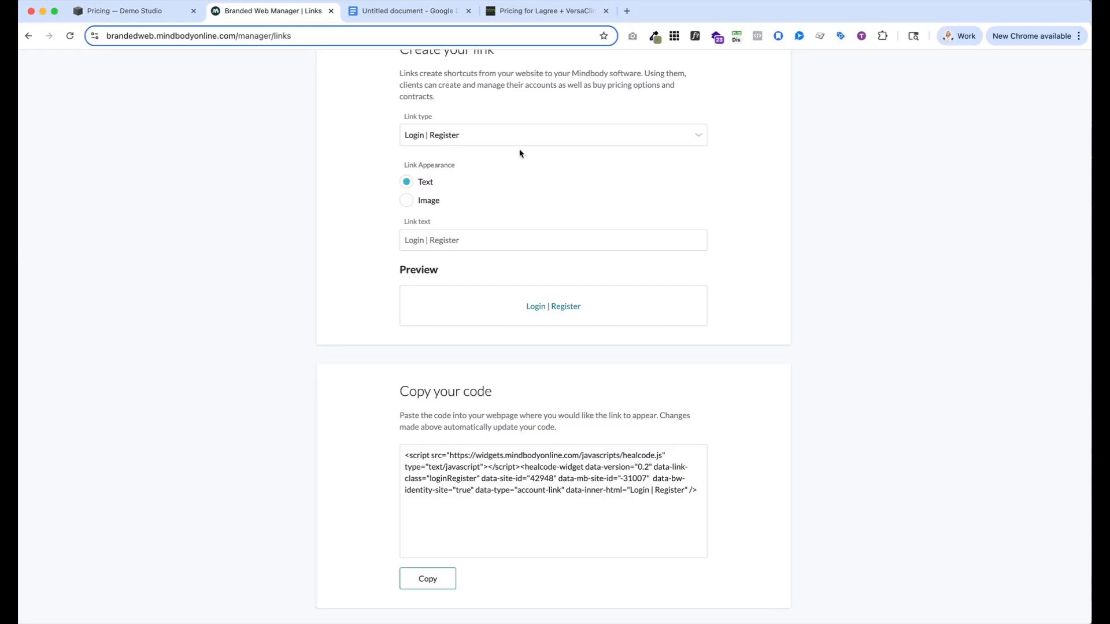
View the Intro Offer checkout on the Trim Fitness pricing page as an example, and return to the Mindbody link settings
left_click(541, 15)
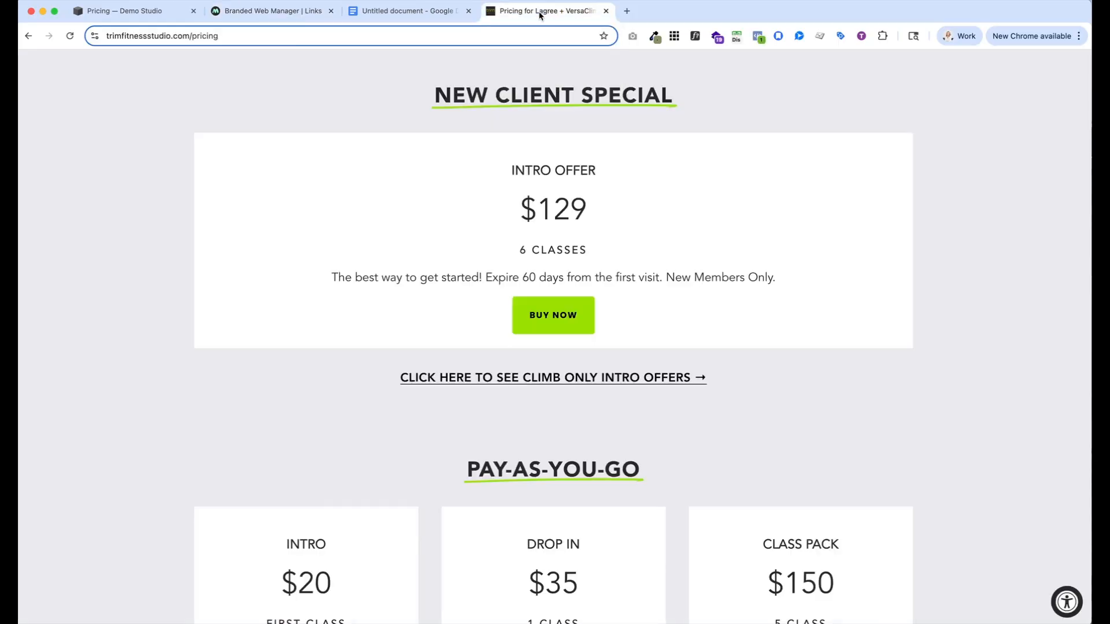
left_click(556, 325)
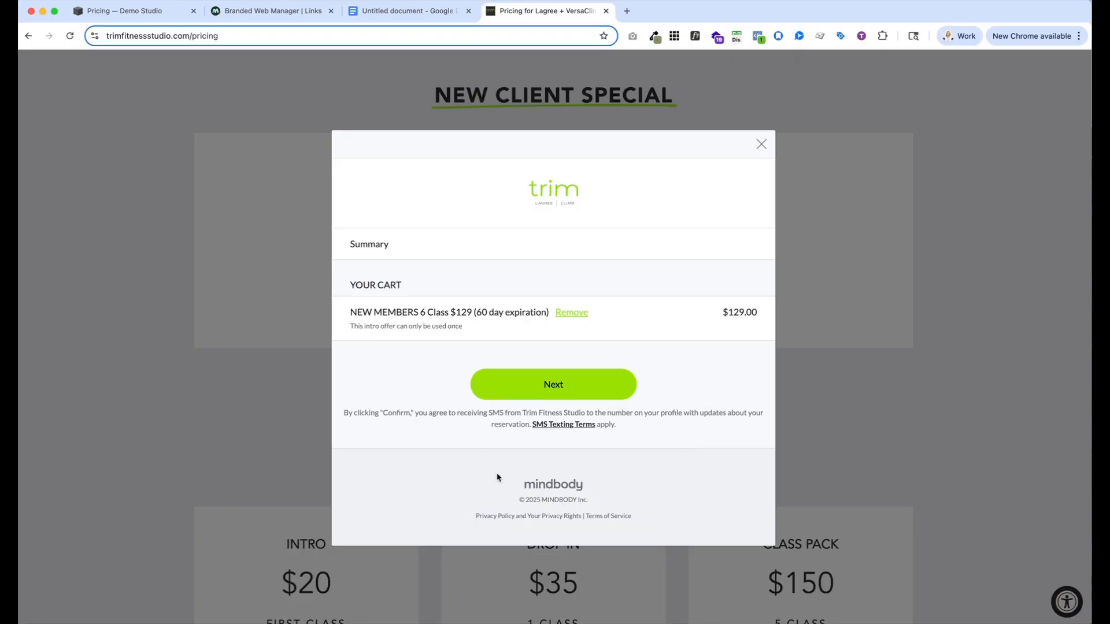
left_click(290, 11)
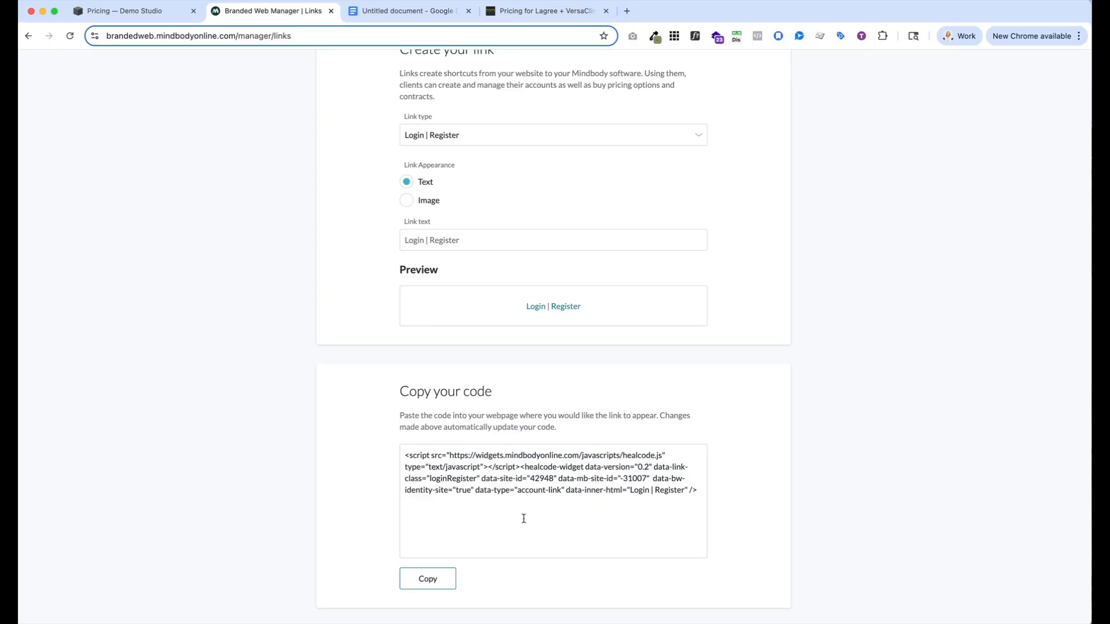
scroll(523, 518, "up", 1)
scroll(524, 518, "up", 4)
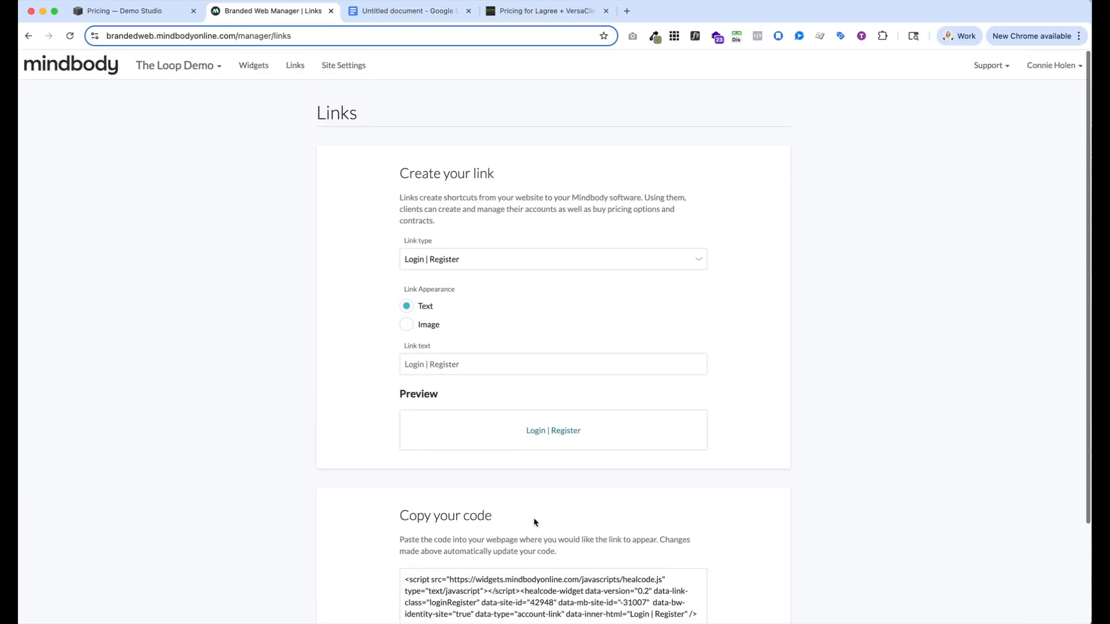
Switch to the Squarespace Pricing page, start editing it and add a Code block to the section with the two offers
left_click(160, 13)
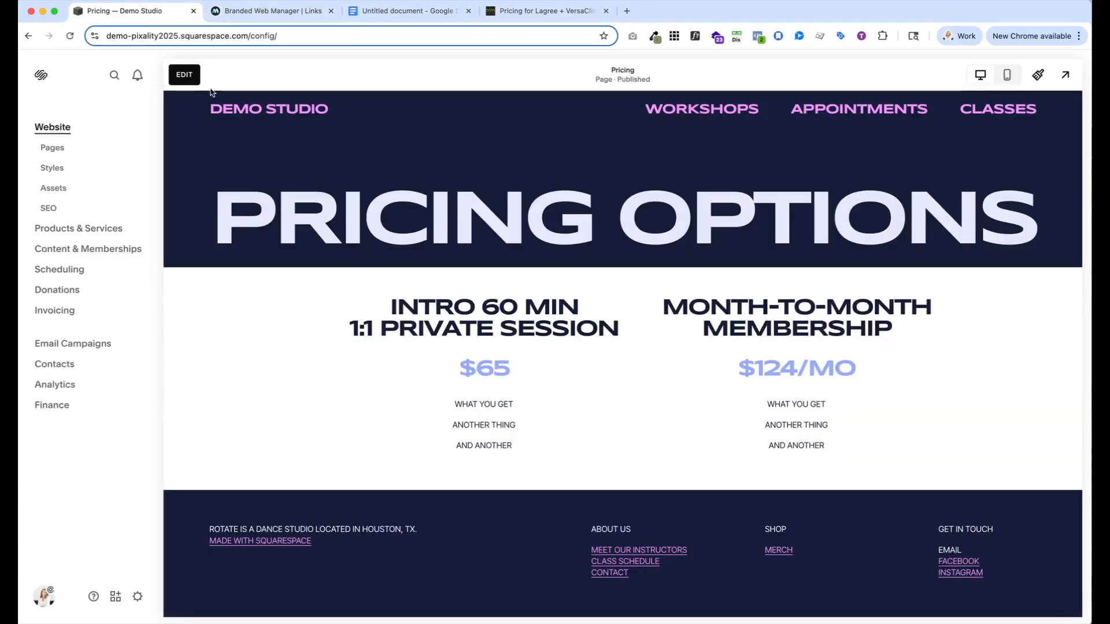
left_click(185, 75)
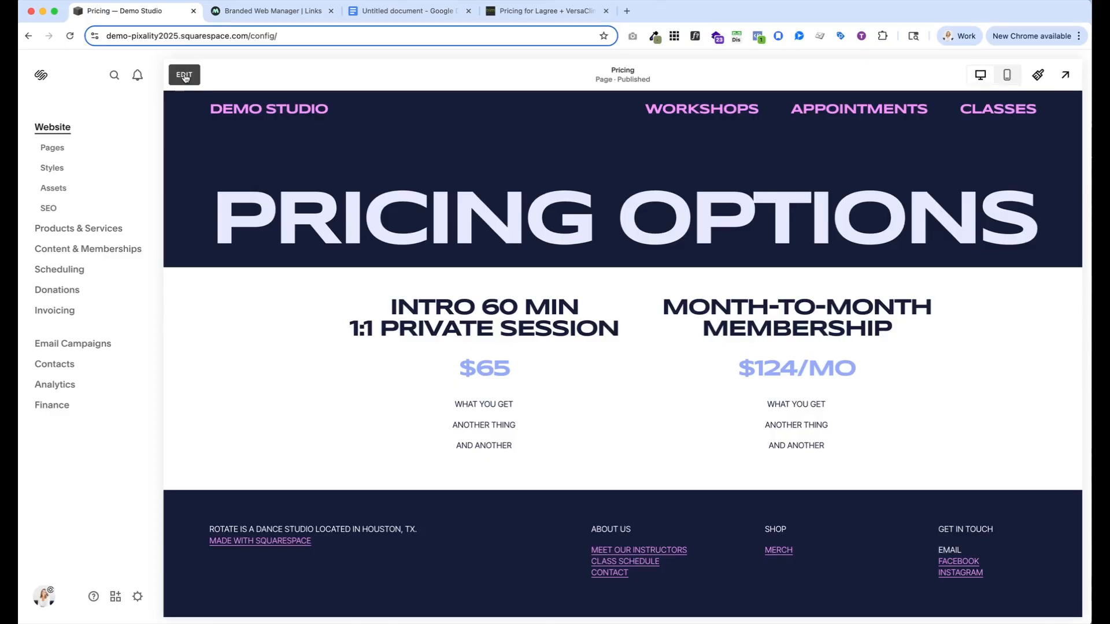
scroll(339, 382, "down", 1)
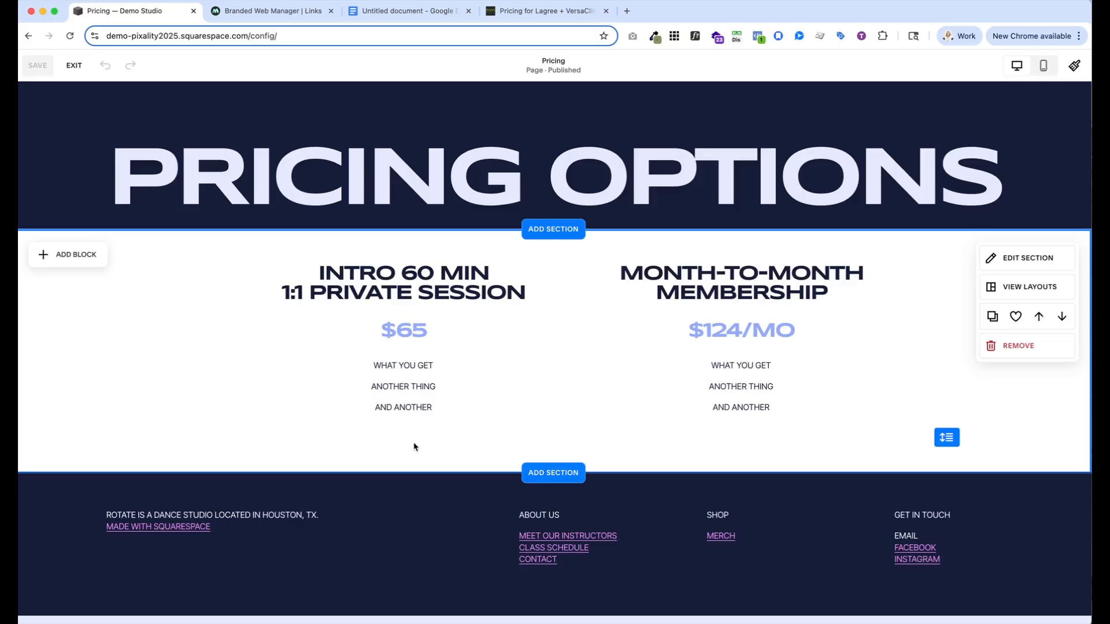
left_click(87, 255)
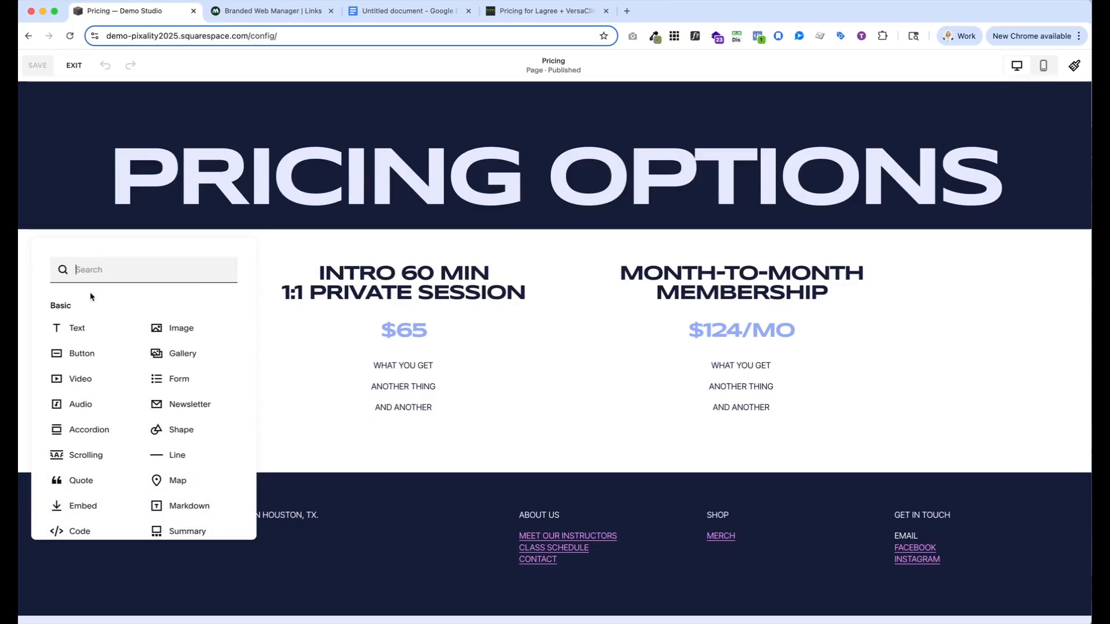
scroll(92, 382, "down", 3)
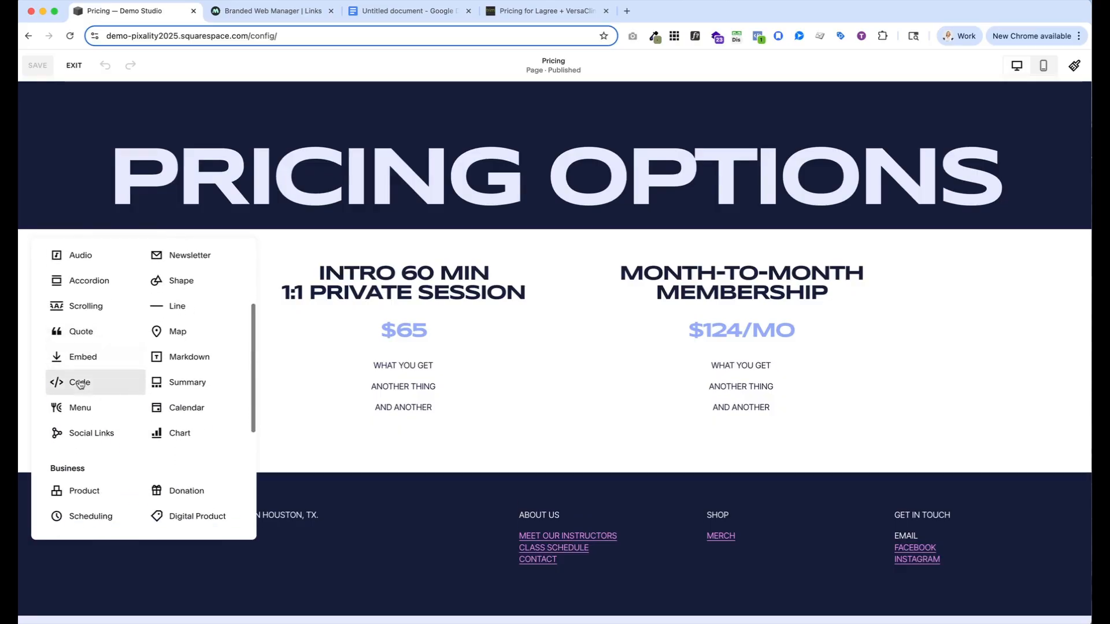
left_click(79, 383)
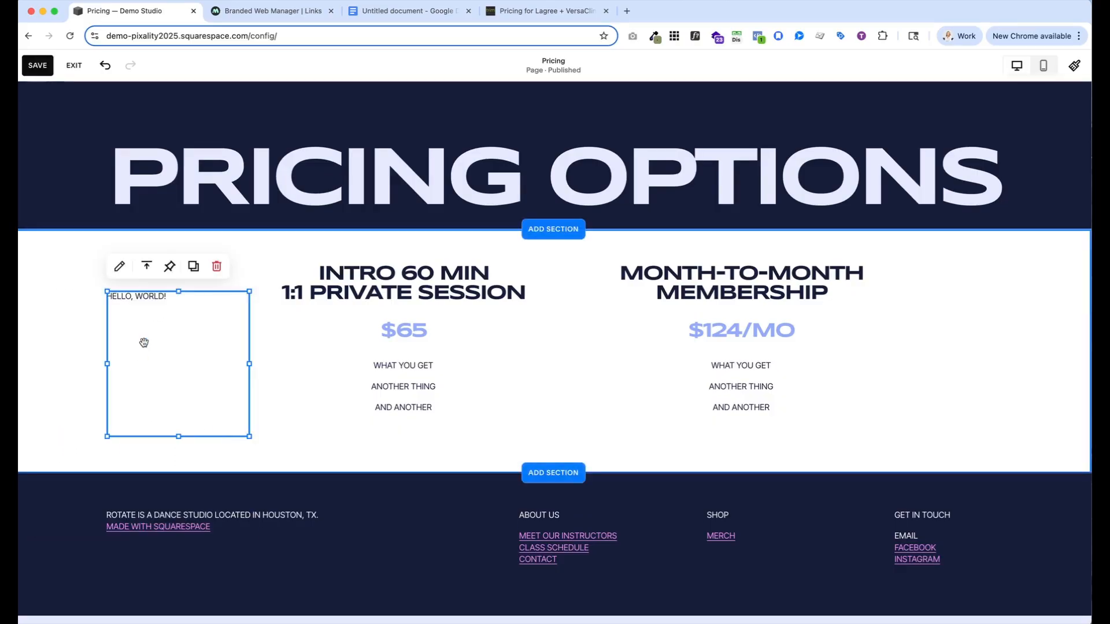
Place the Code block below the Intro 60 Min text, widen it to that text's width and shrink its height to one line
left_click_drag(154, 324, 300, 484)
left_click_drag(402, 526, 549, 527)
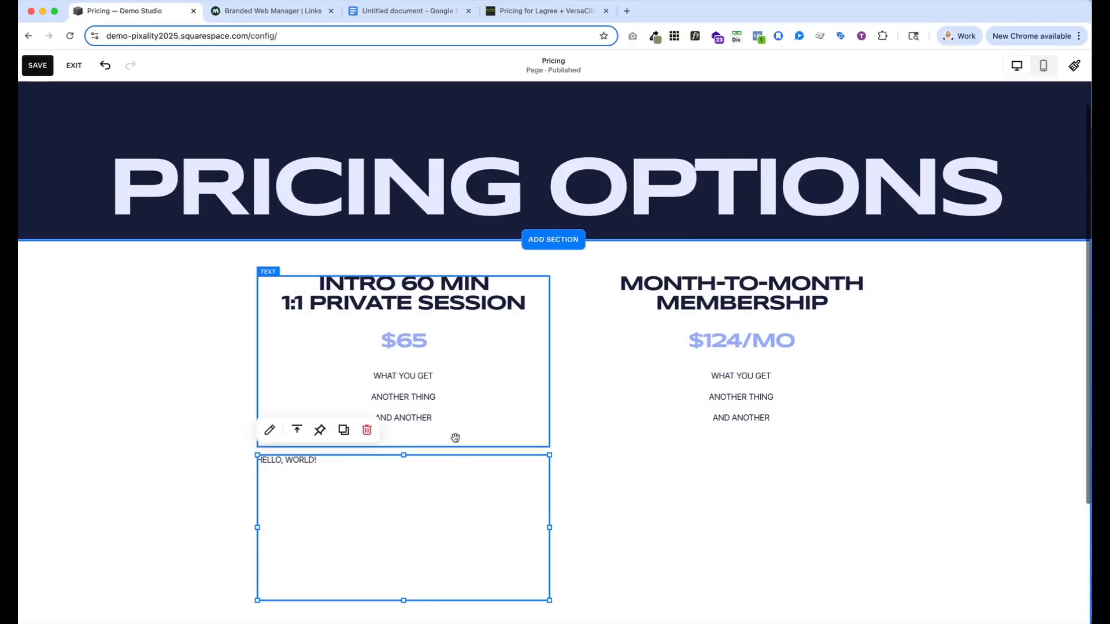
left_click_drag(404, 599, 398, 473)
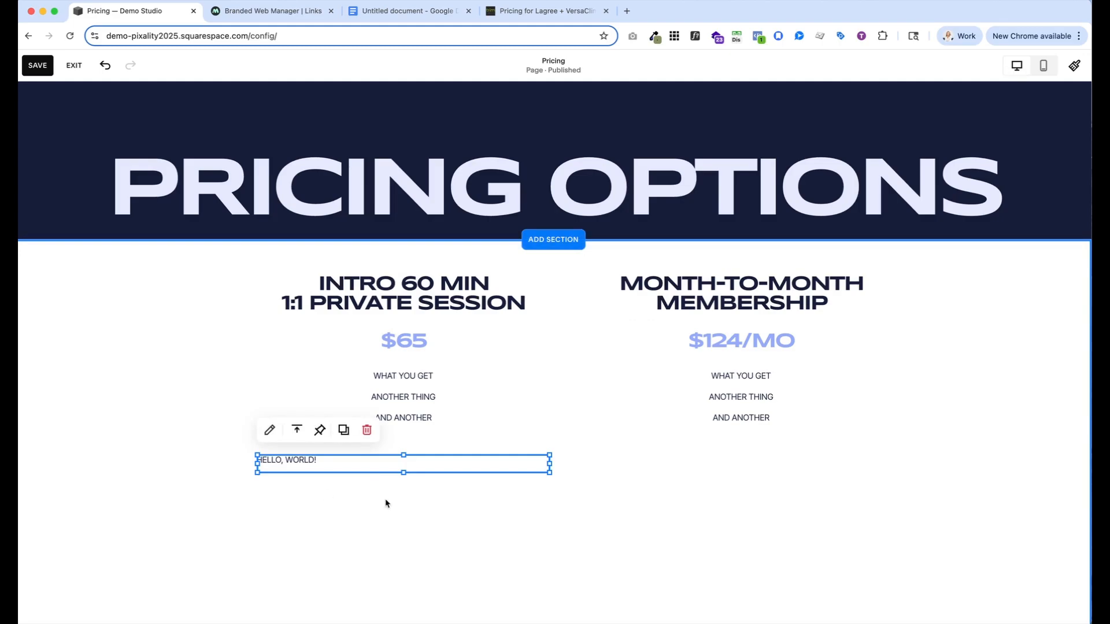
Open the Code block's content for editing and clear its default placeholder code
left_click(270, 431)
left_click_drag(721, 398, 581, 400)
key("BackSpace")
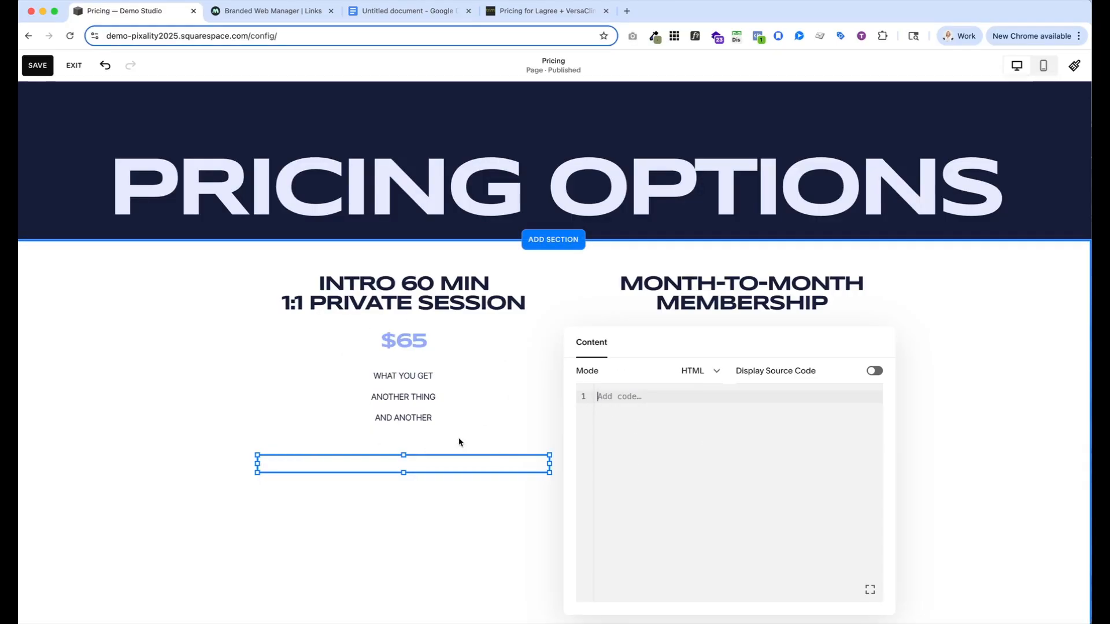
In Mindbody, set the link type to Buy Now - Pricing Option and the target to Intro 60 Min. | 1 on 1 ($65.00)
left_click(263, 14)
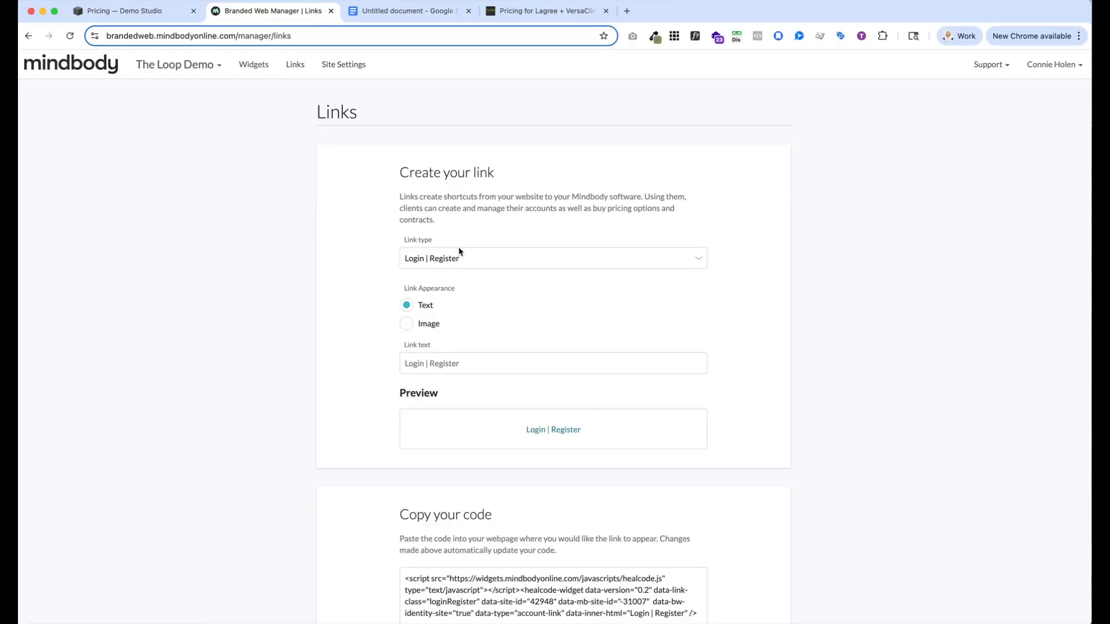
left_click(698, 263)
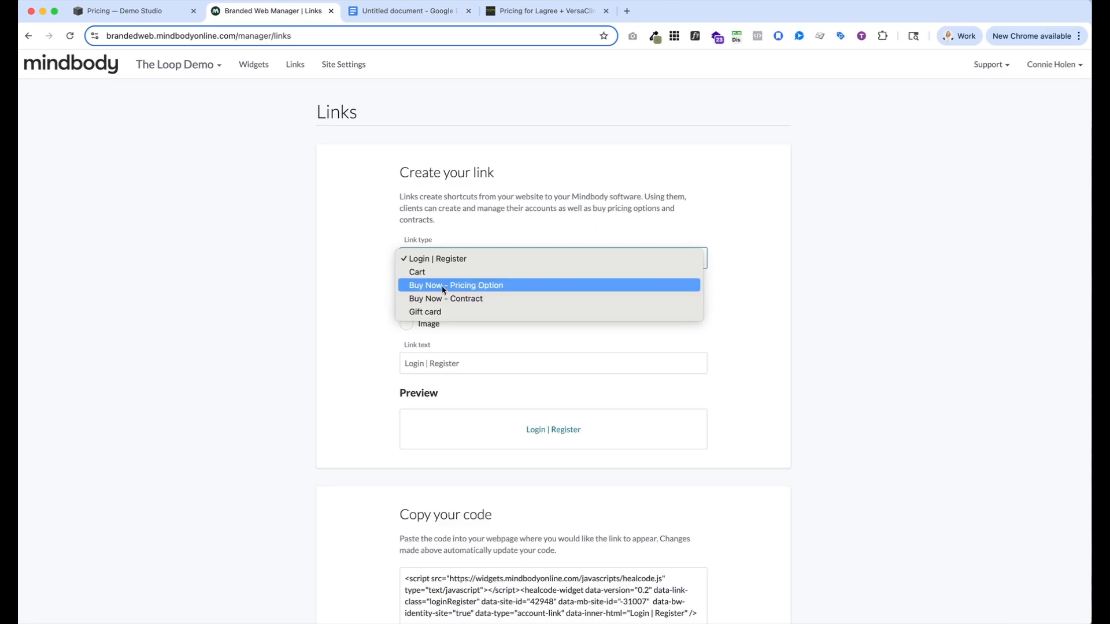
left_click(474, 286)
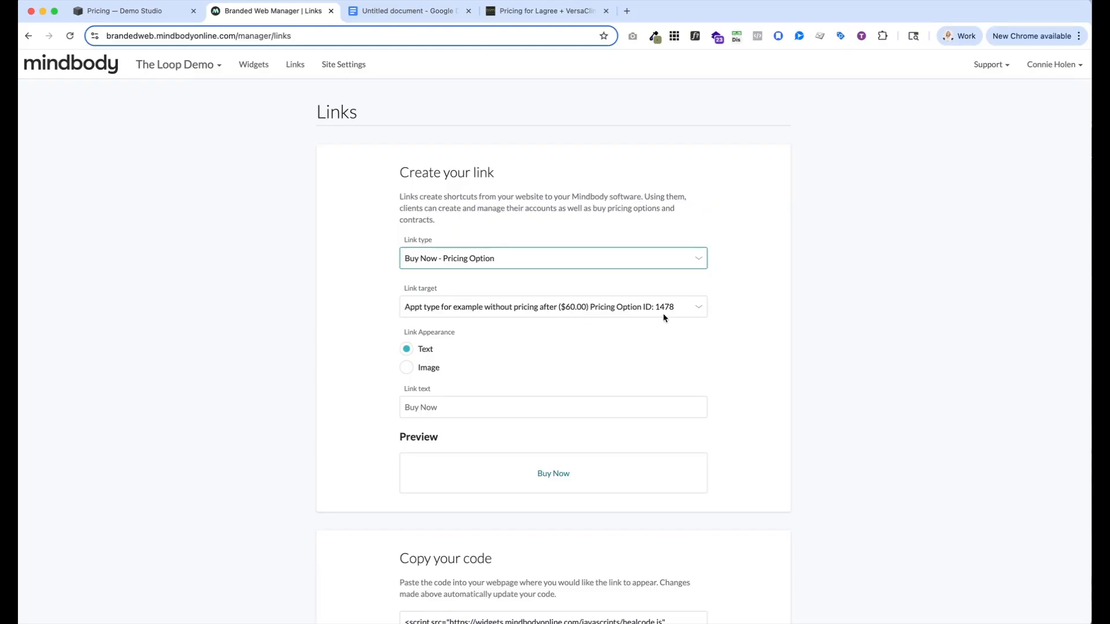
left_click(697, 309)
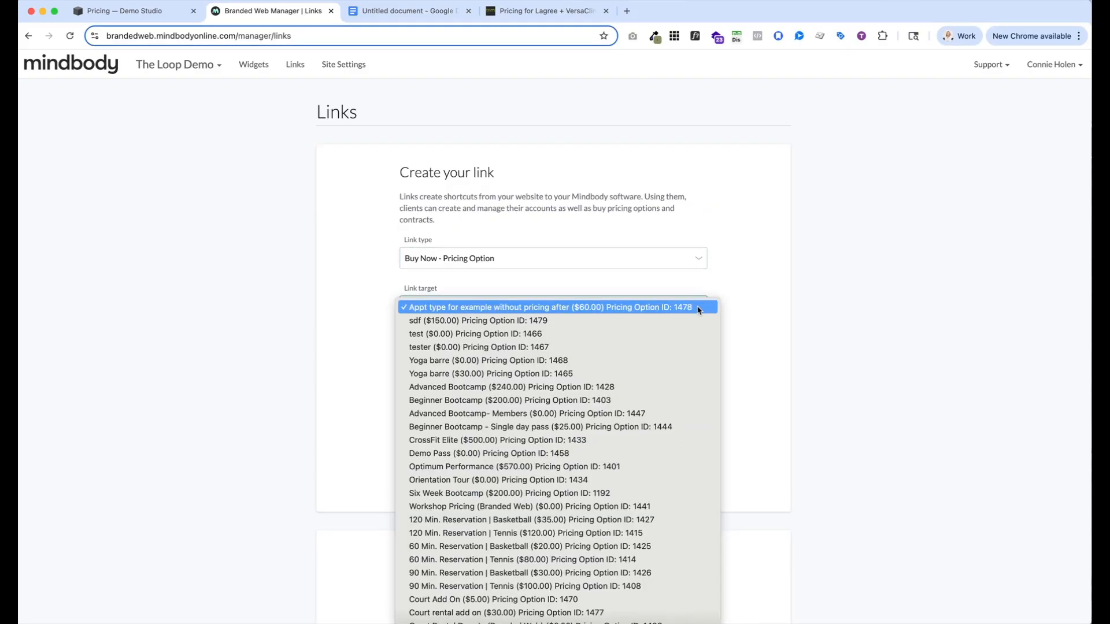
scroll(555, 400, "down", 5)
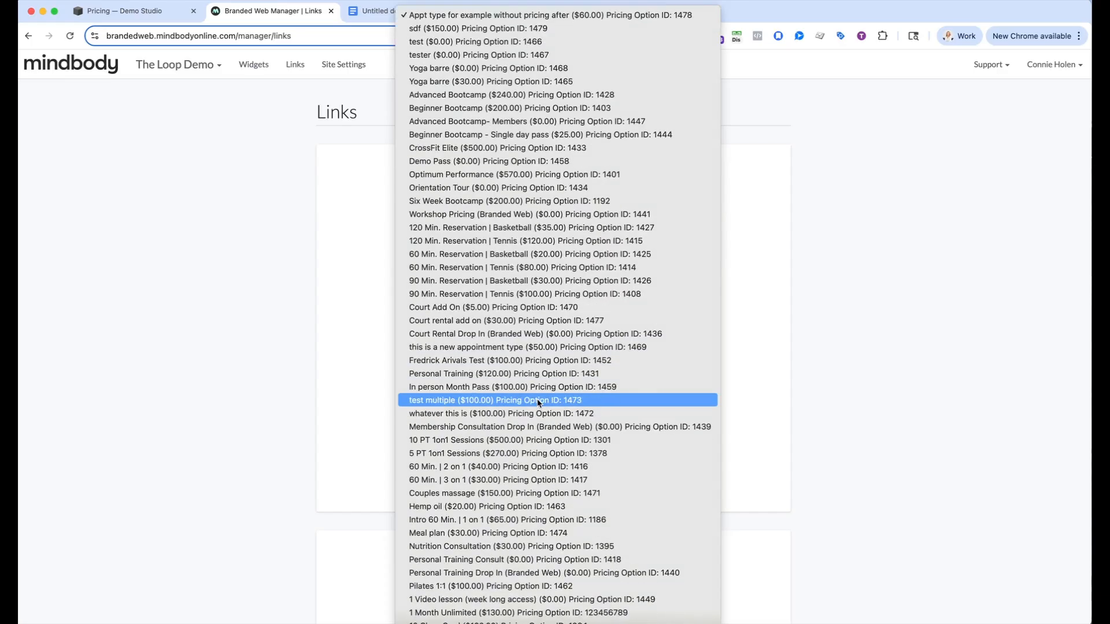
scroll(539, 403, "down", 1)
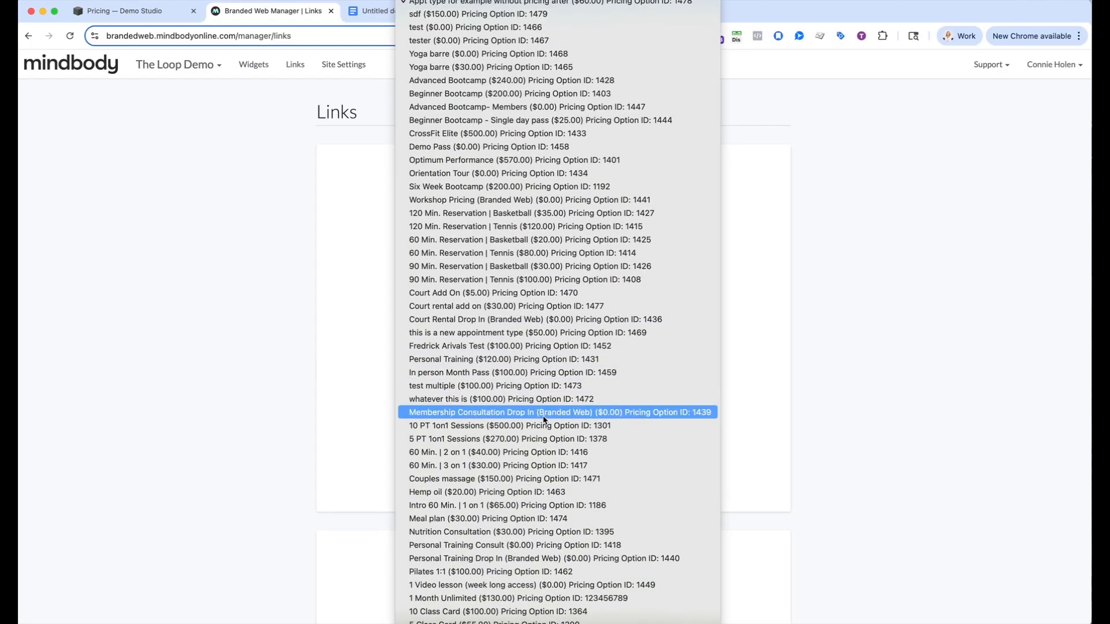
left_click(476, 507)
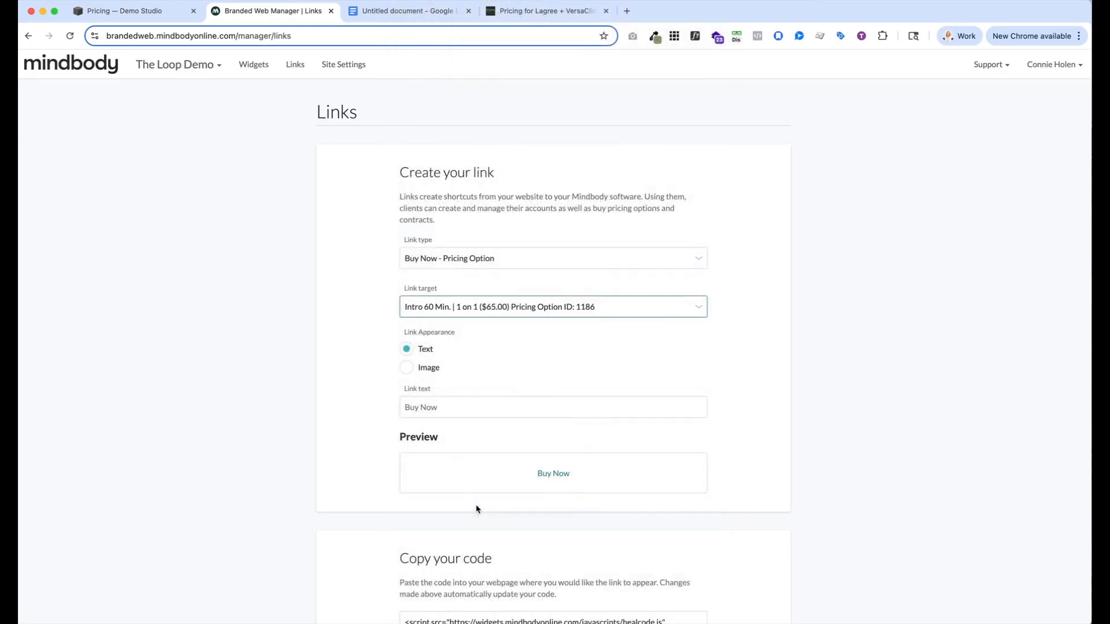
Change the link text to "Buy Session" and copy the generated embed code
scroll(476, 509, "down", 3)
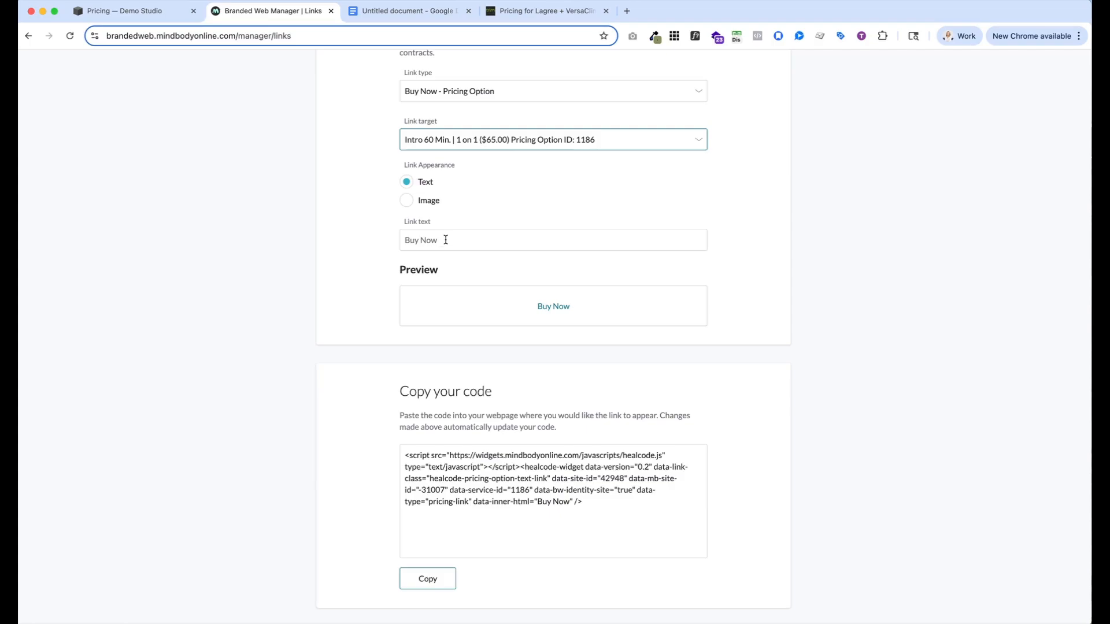
left_click_drag(438, 239, 423, 239)
type("Sssio")
key("BackSpace")
key("BackSpace")
key("BackSpace")
key("BackSpace")
key("BackSpace")
type("ession")
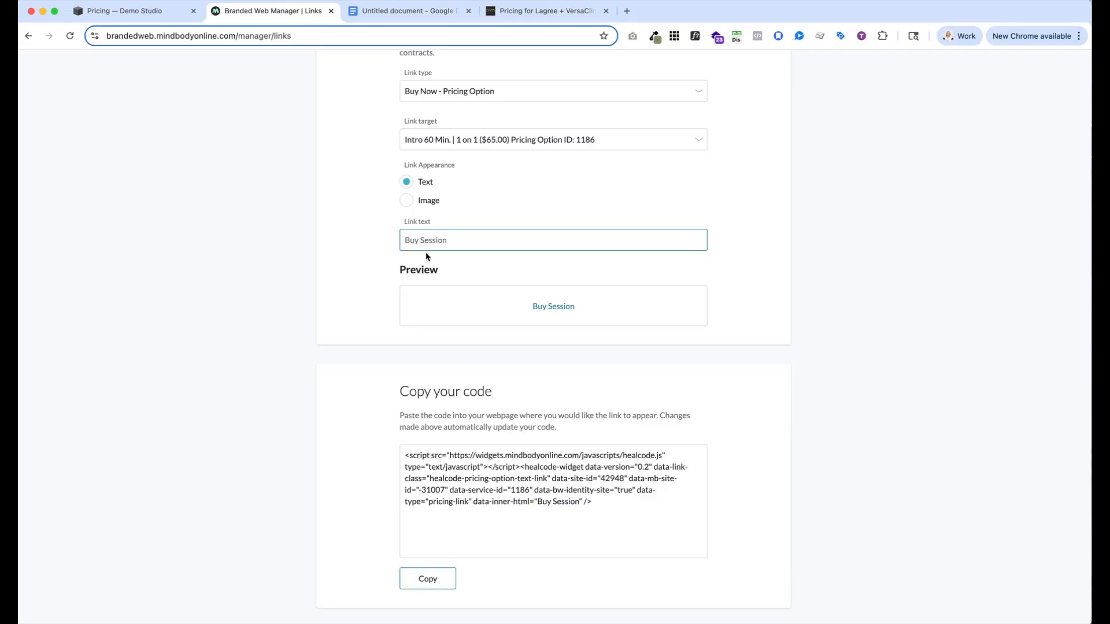
left_click(431, 582)
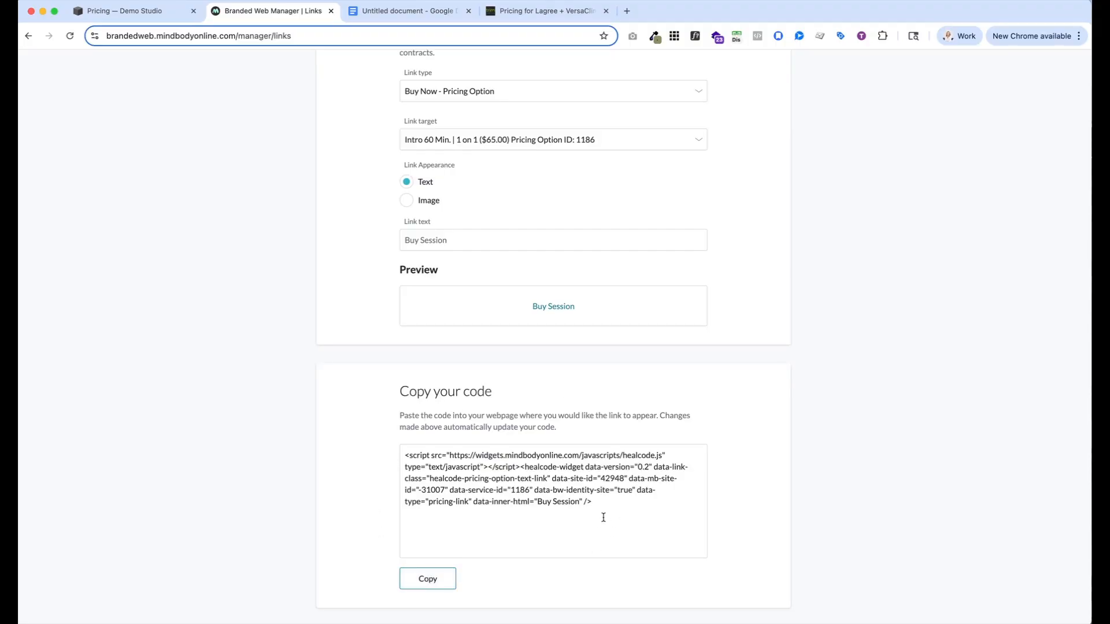
Return to the Squarespace Pricing page, paste the copied link code into the empty Code block and close its editor
left_click(135, 10)
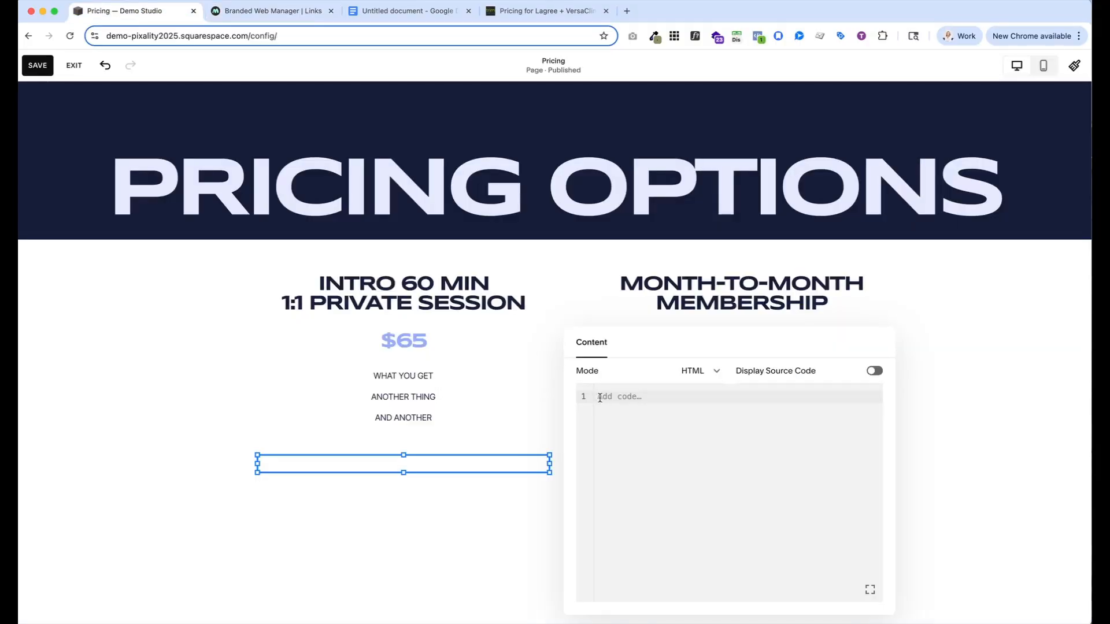
left_click(621, 398)
key("super+v")
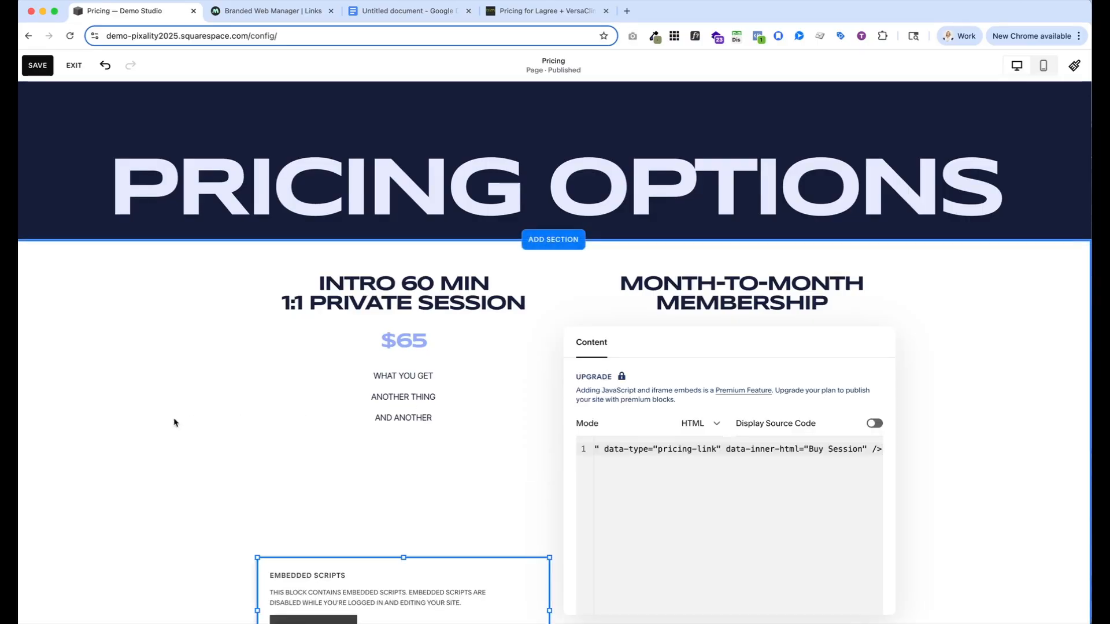
left_click(156, 426)
Move the embedded script block up so it sits directly beneath the Intro 60 Min 1:1 Private Session text
scroll(155, 428, "down", 3)
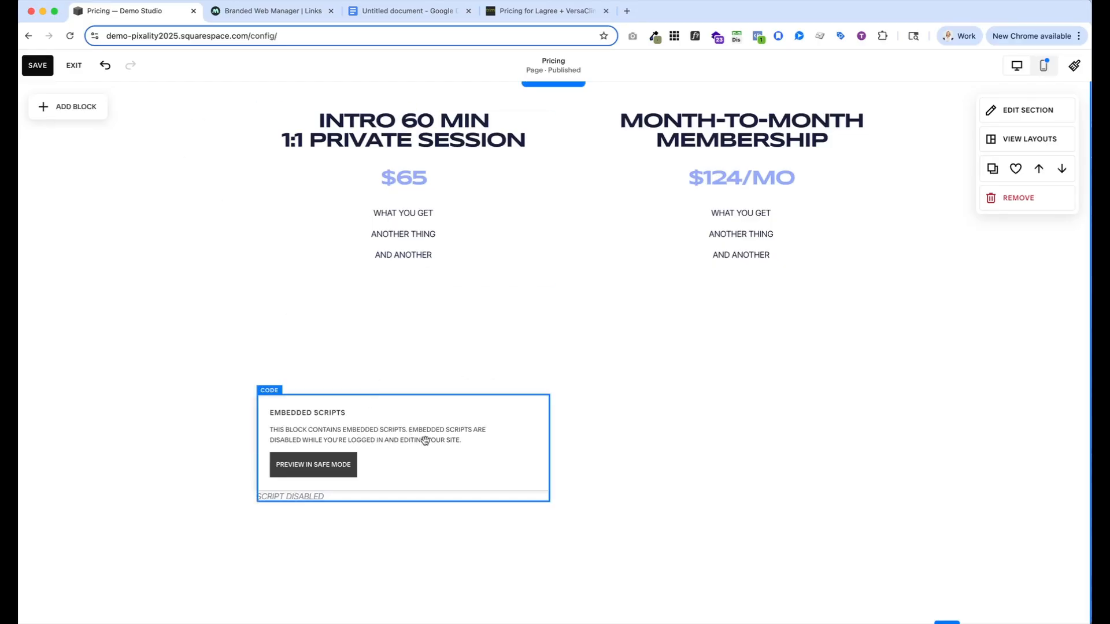
left_click_drag(429, 446, 432, 346)
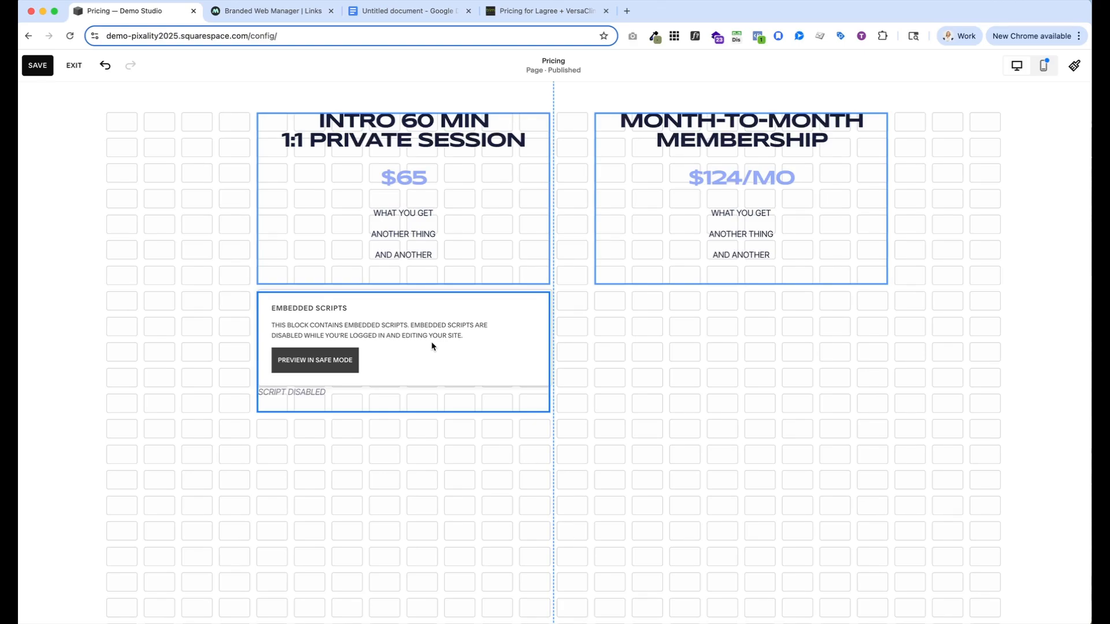
mouse_move(432, 346)
left_mouse_down()
mouse_move(435, 313)
mouse_move(433, 345)
left_mouse_up()
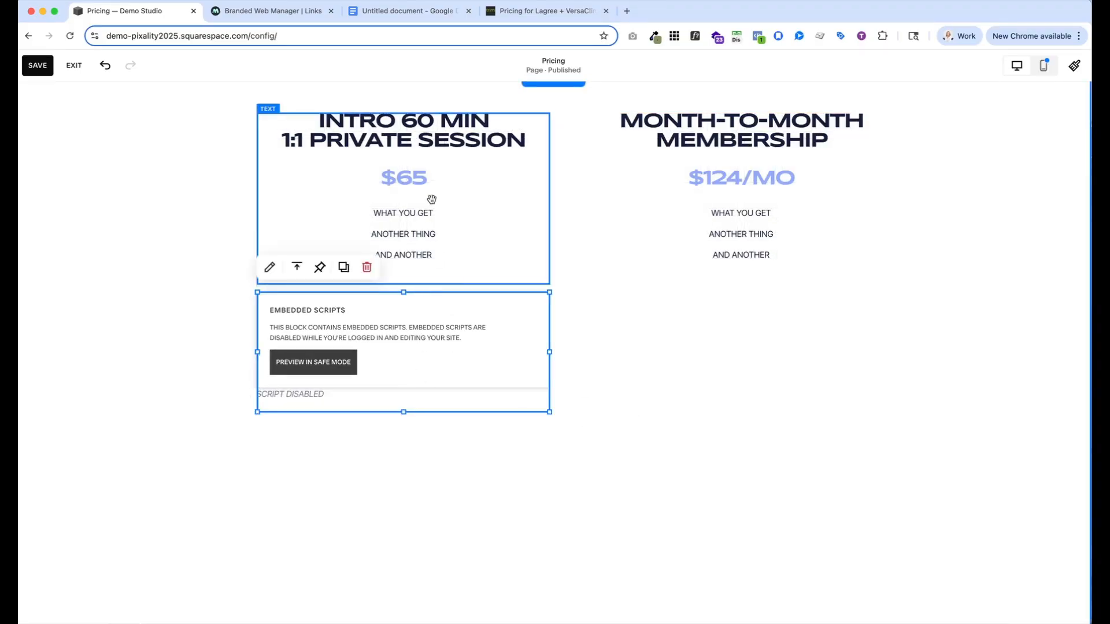
Save the Pricing page, exit edit mode and view the embedded purchase link under the intro session
scroll(468, 360, "up", 1)
scroll(467, 361, "up", 1)
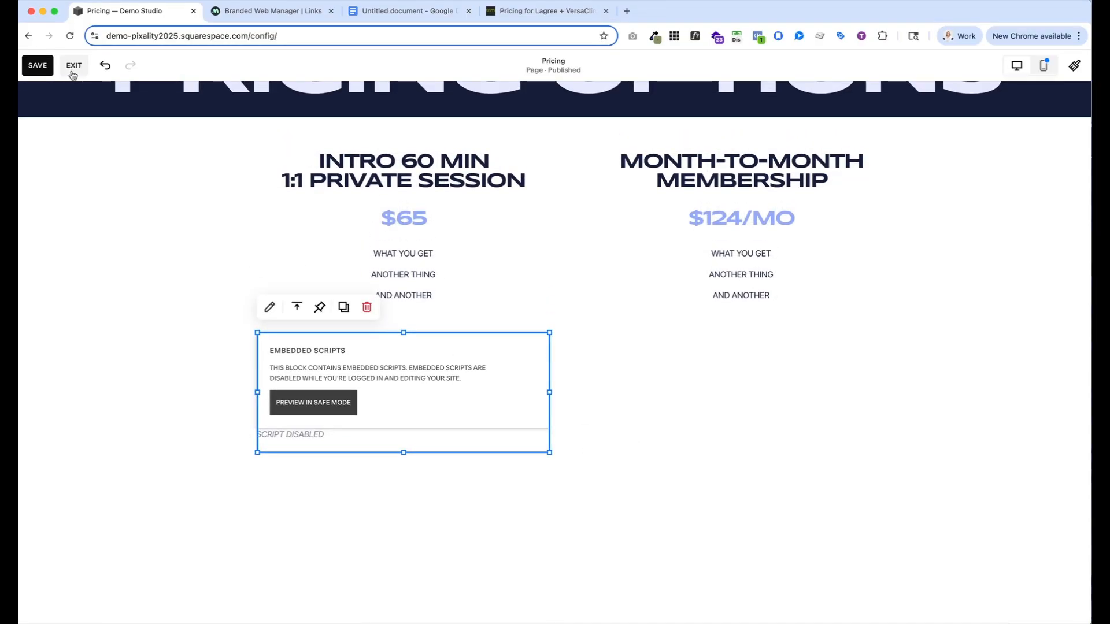
left_click(36, 66)
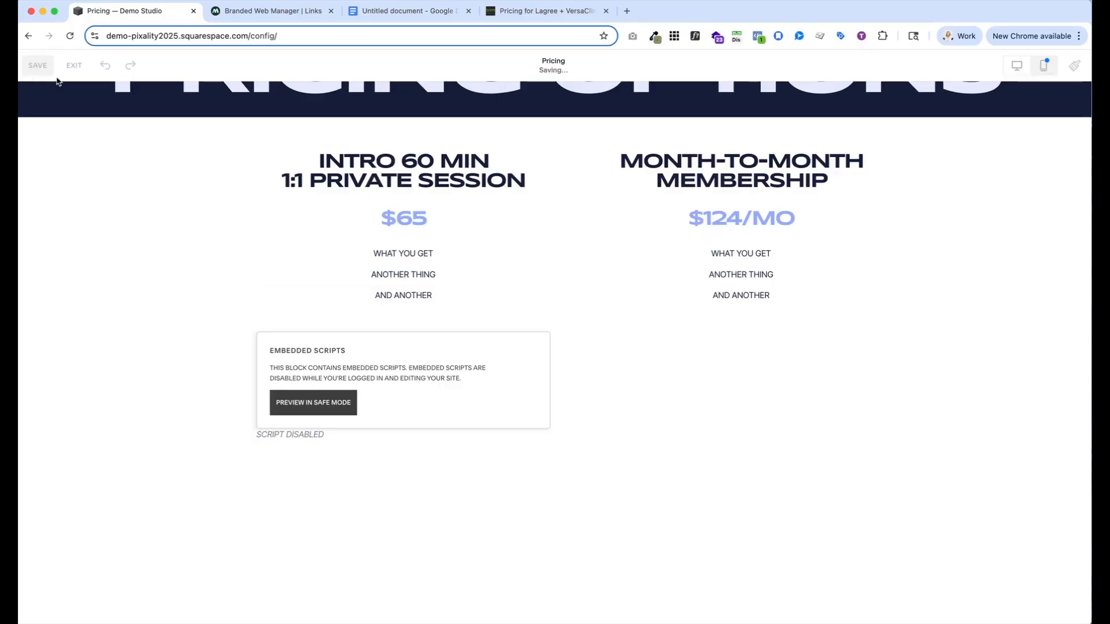
left_click(73, 65)
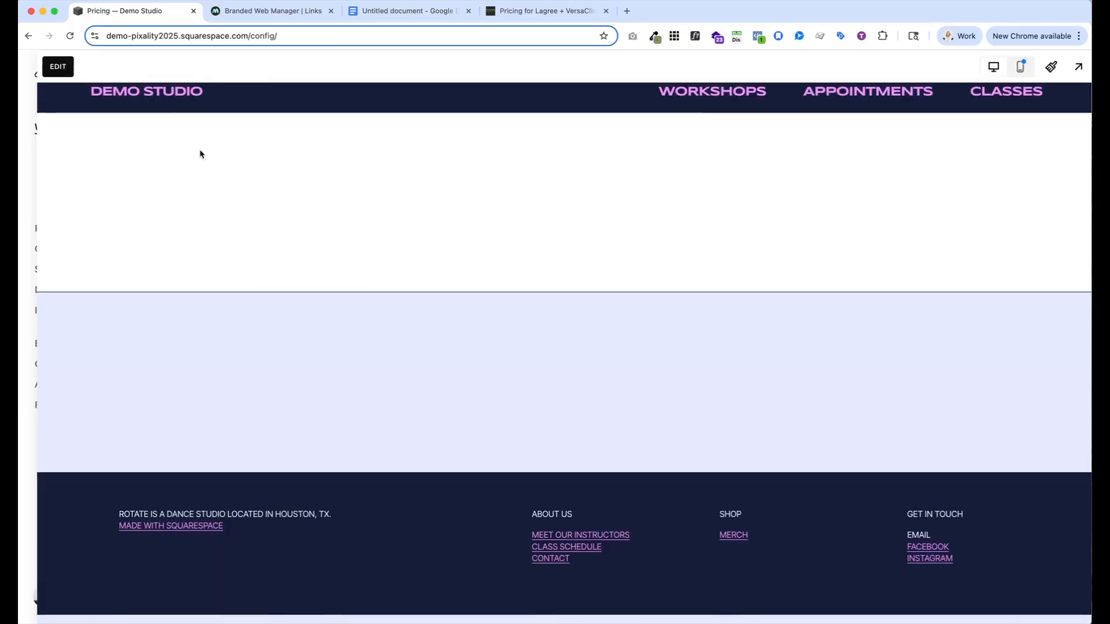
scroll(279, 271, "down", 3)
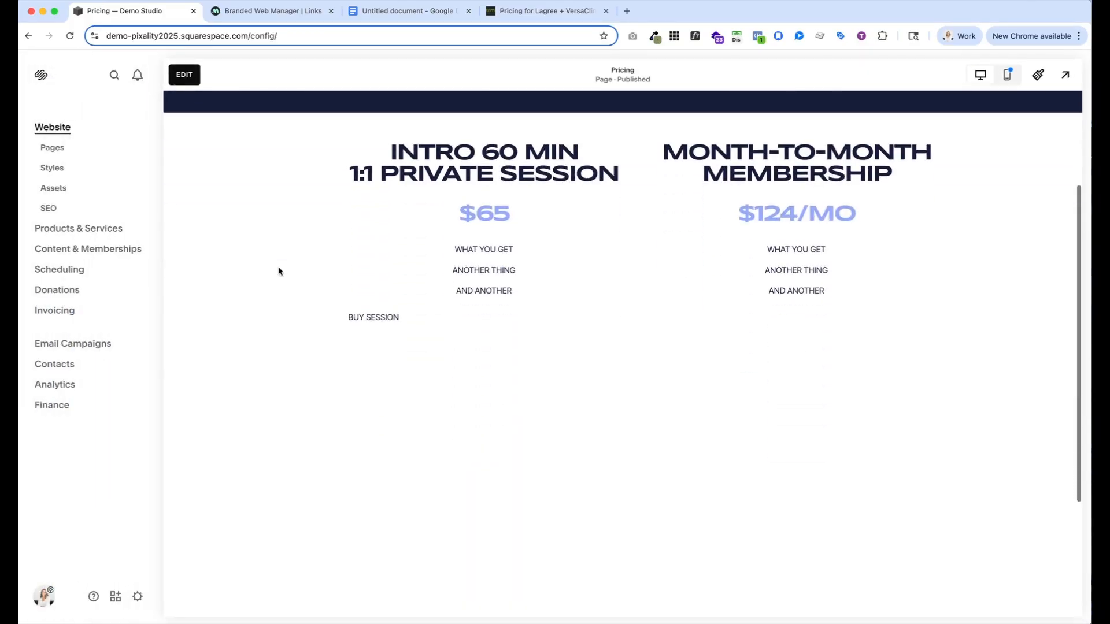
Test the embedded Buy Session link by opening its Mindbody cart popup, and close the popup
left_click(389, 318)
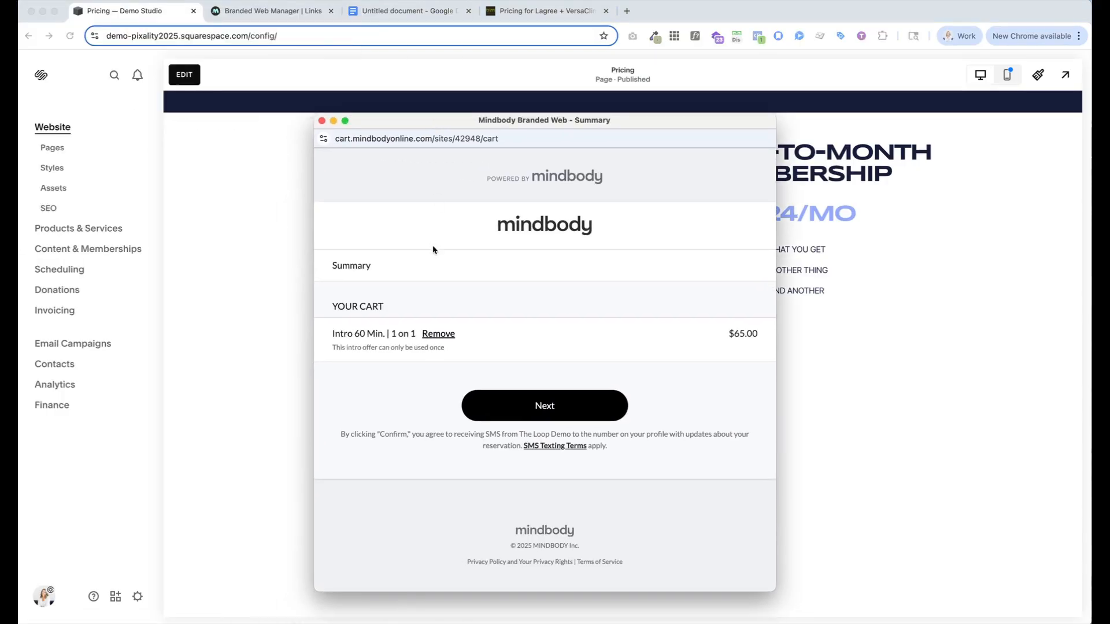
left_click(322, 120)
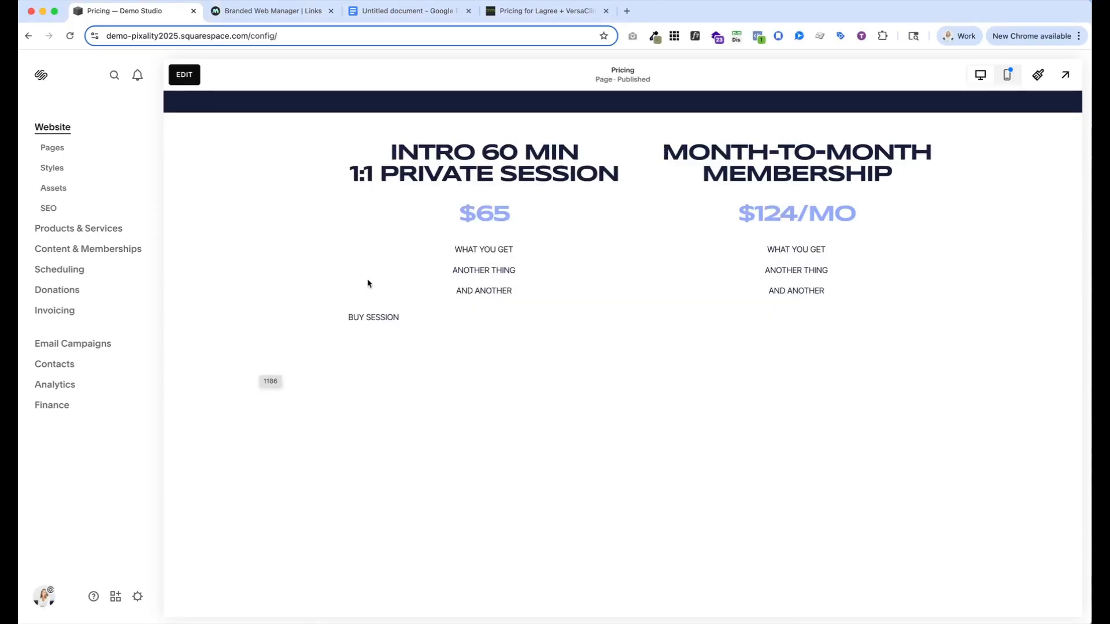
scroll(417, 338, "up", 2)
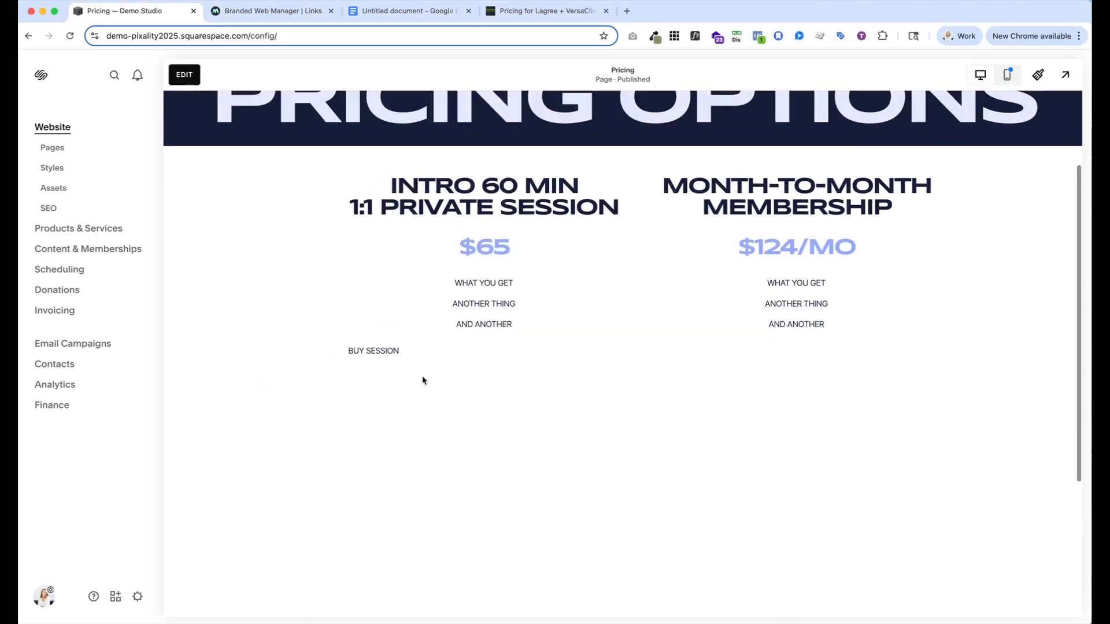
Edit the Pricing page's embedded script block and add an opening <center> tag on a new line above the script
left_click(184, 75)
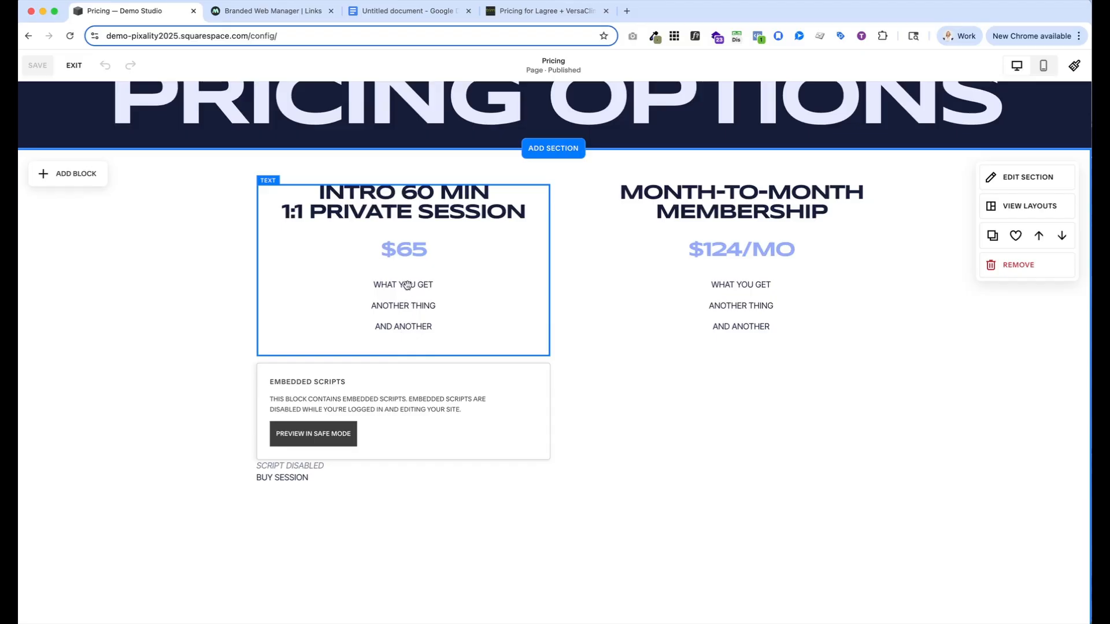
left_click(291, 375)
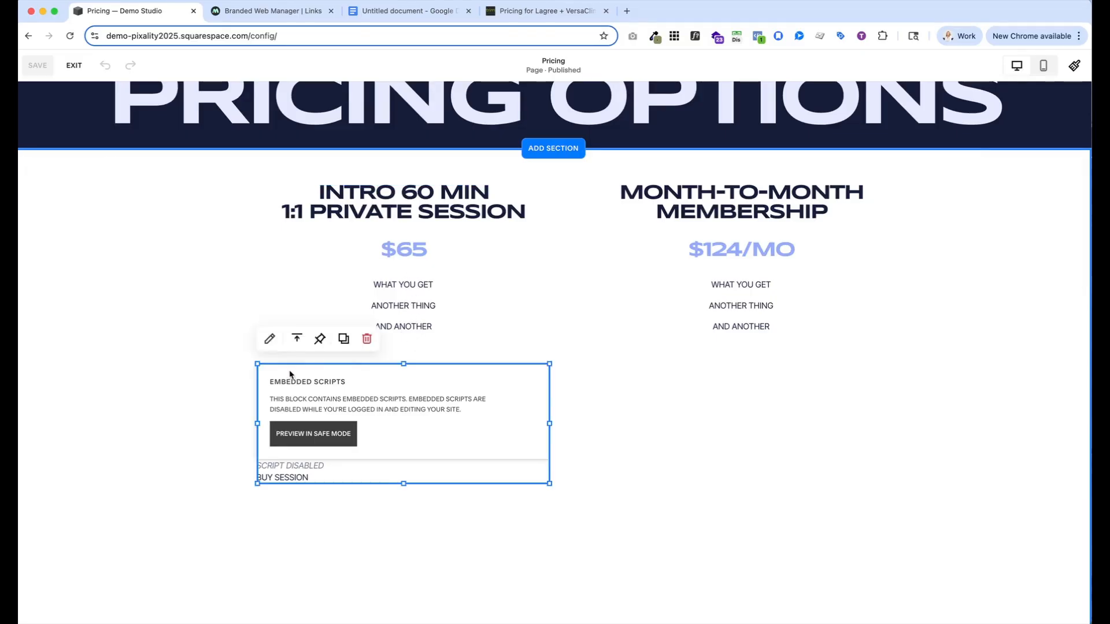
left_click(270, 340)
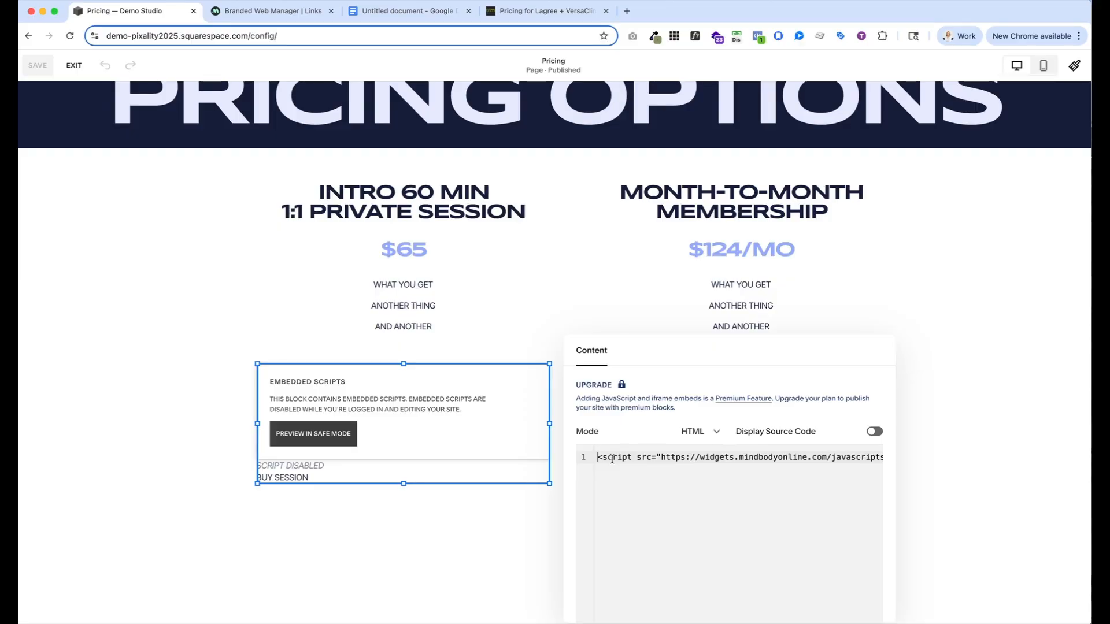
key("Return")
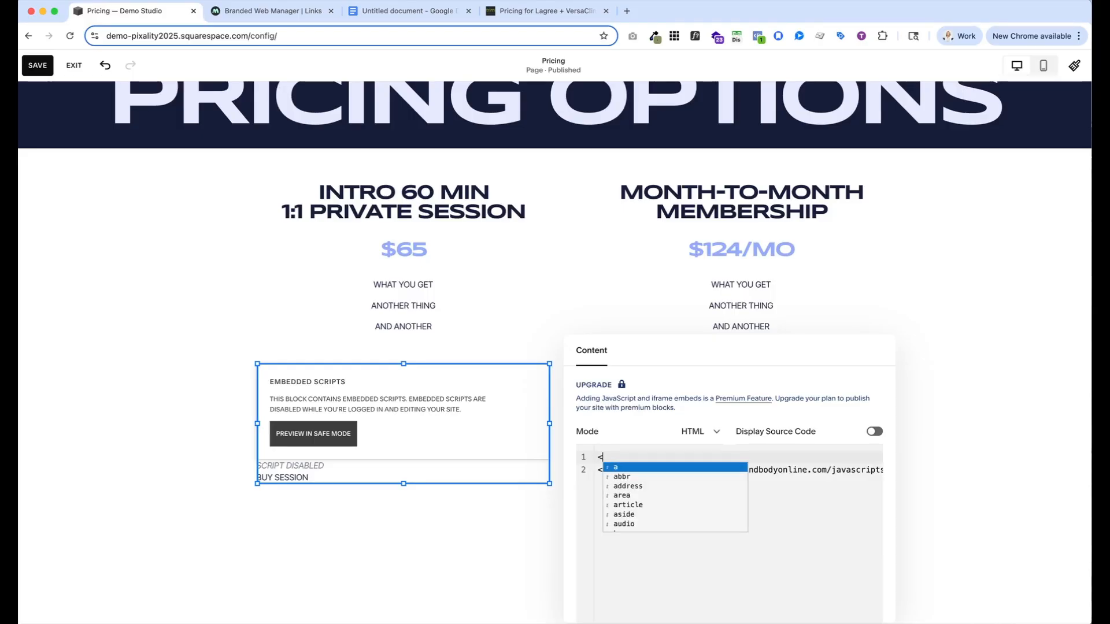
type("center>")
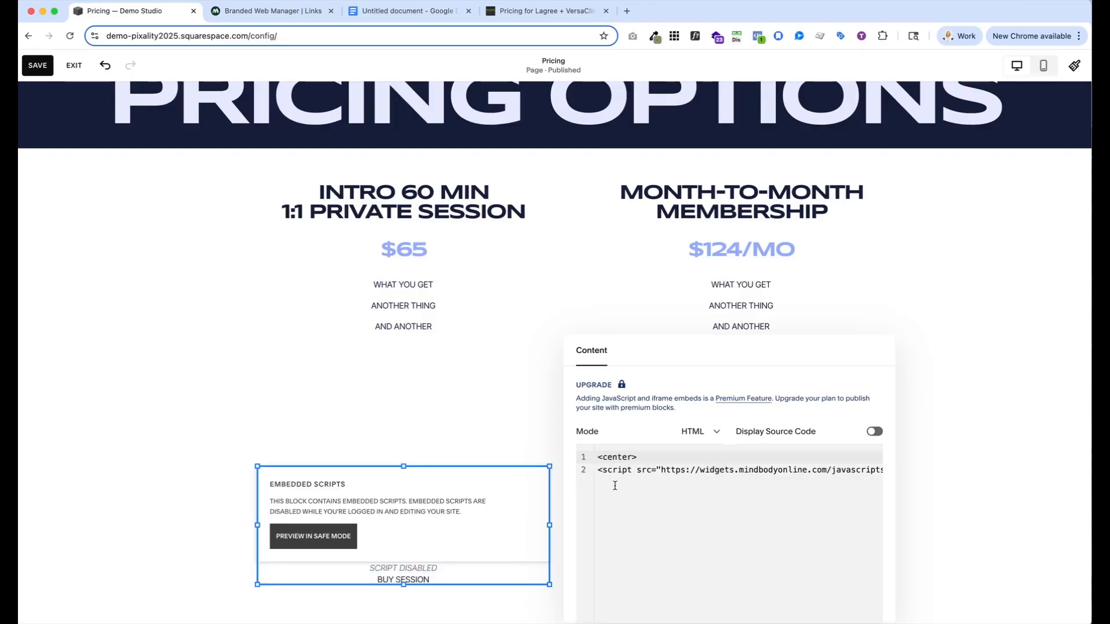
Add a closing </center> tag on a new line after the end of the Buy Session script
scroll(704, 477, "right", 10)
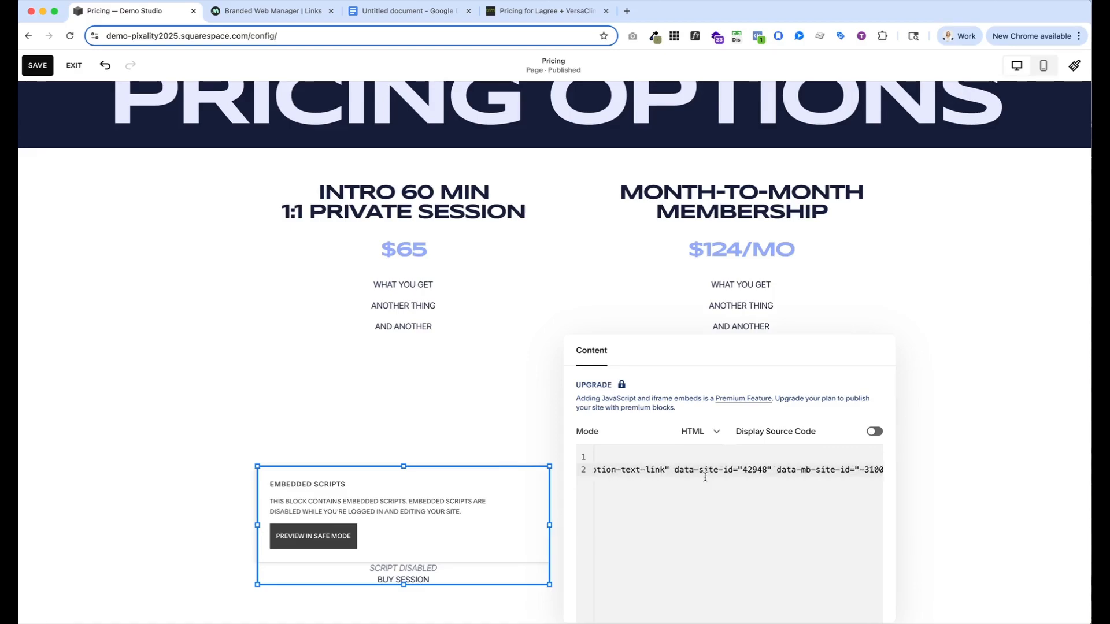
scroll(704, 477, "right", 5)
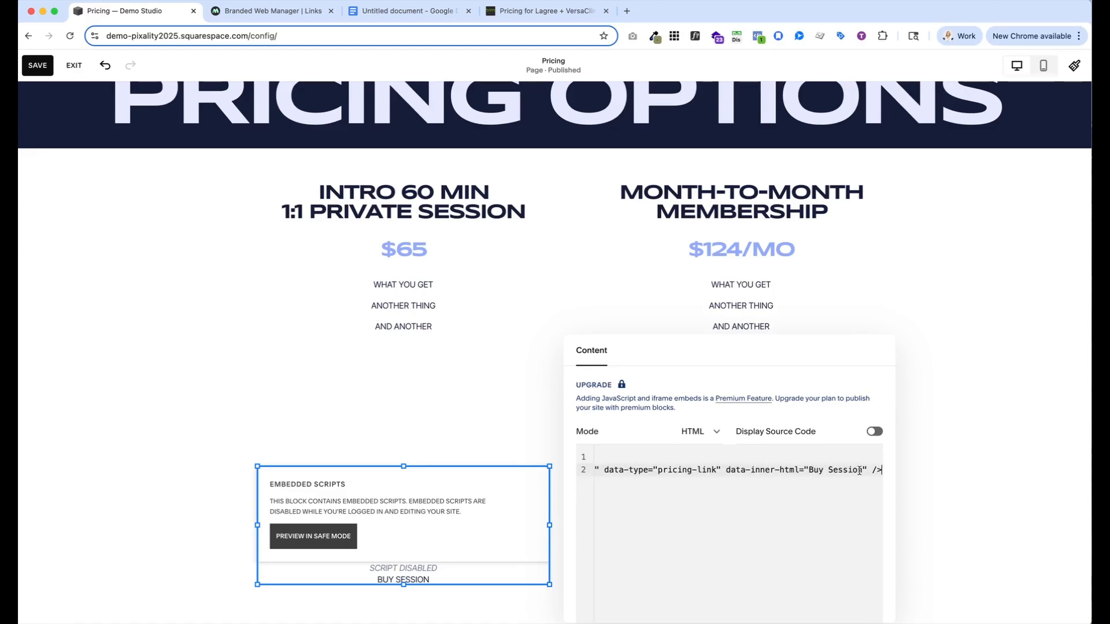
key("Return")
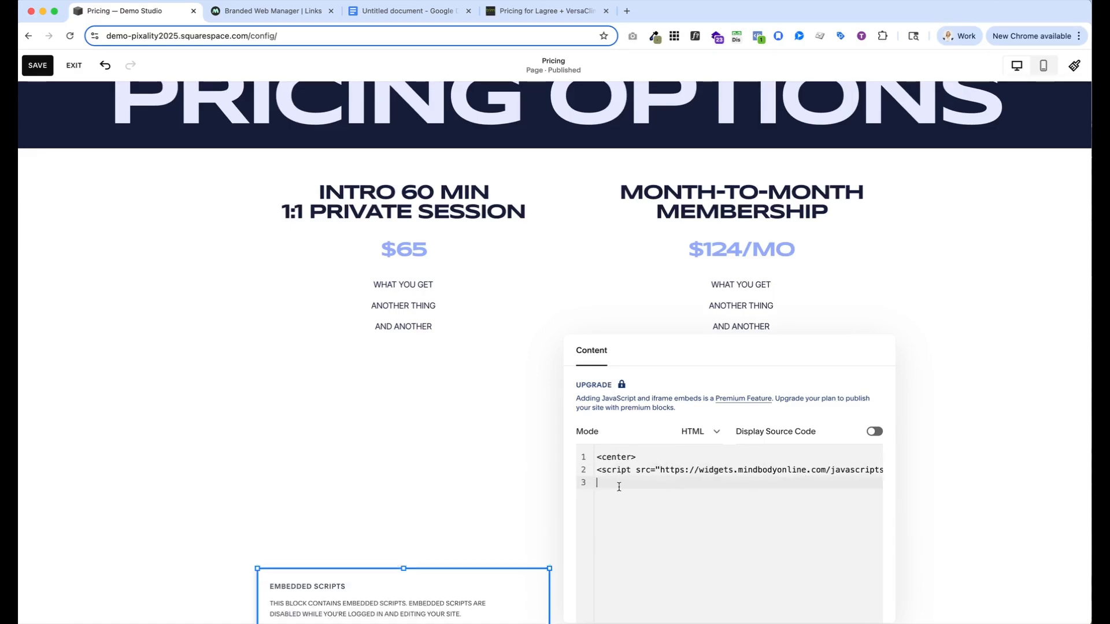
type("<")
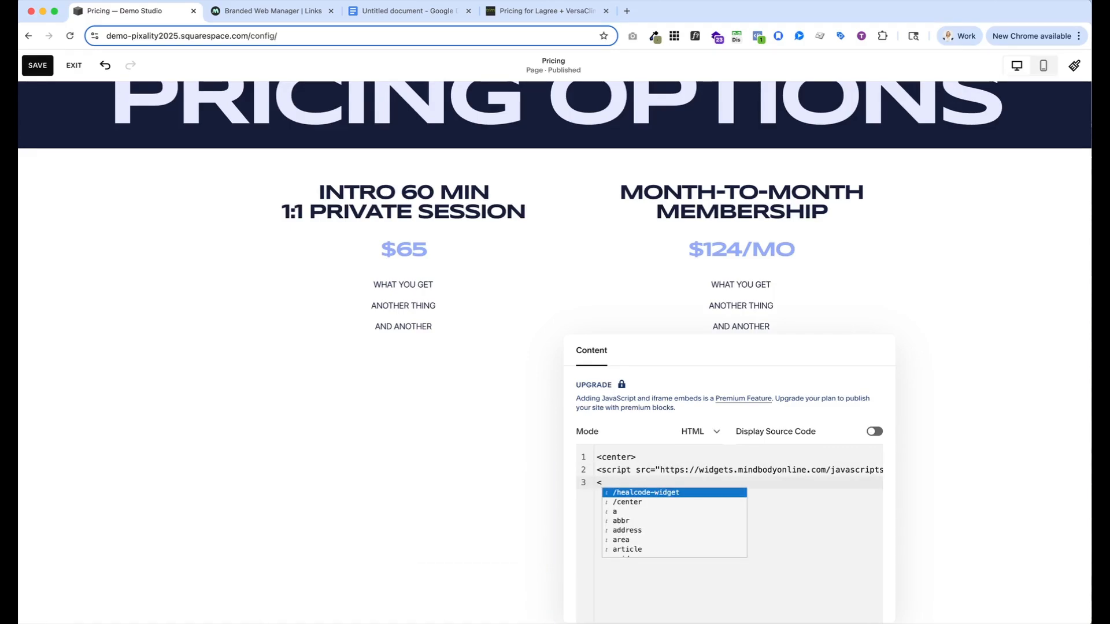
type("/center>")
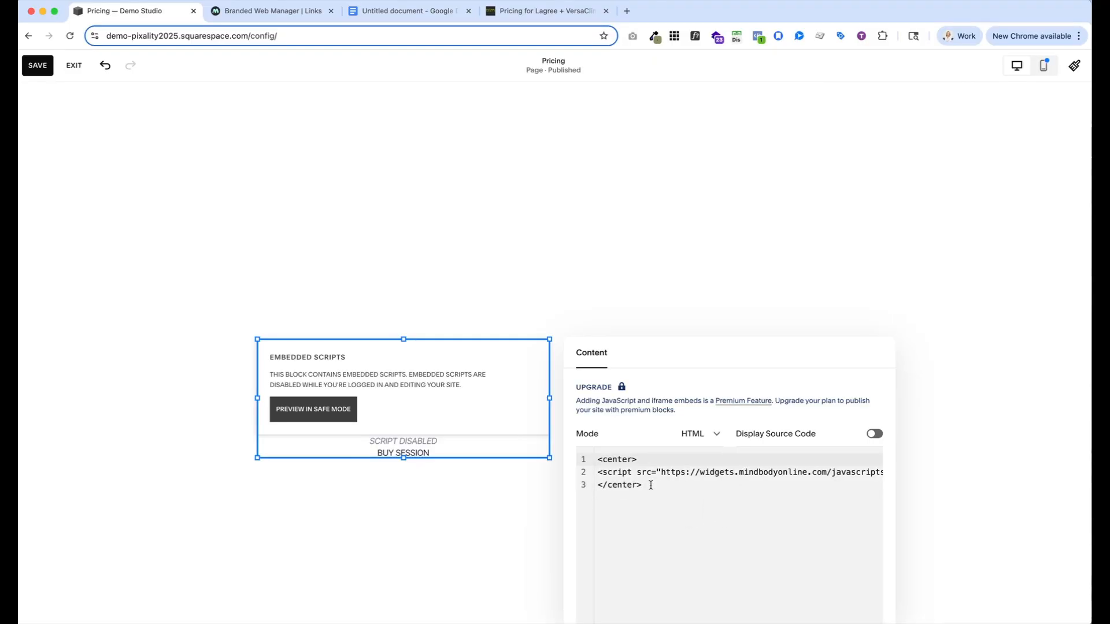
Move the embedded script block back up beneath the intro session text, save the page and exit edit mode
left_click(442, 511)
scroll(445, 499, "up", 2)
left_click_drag(446, 499, 466, 235)
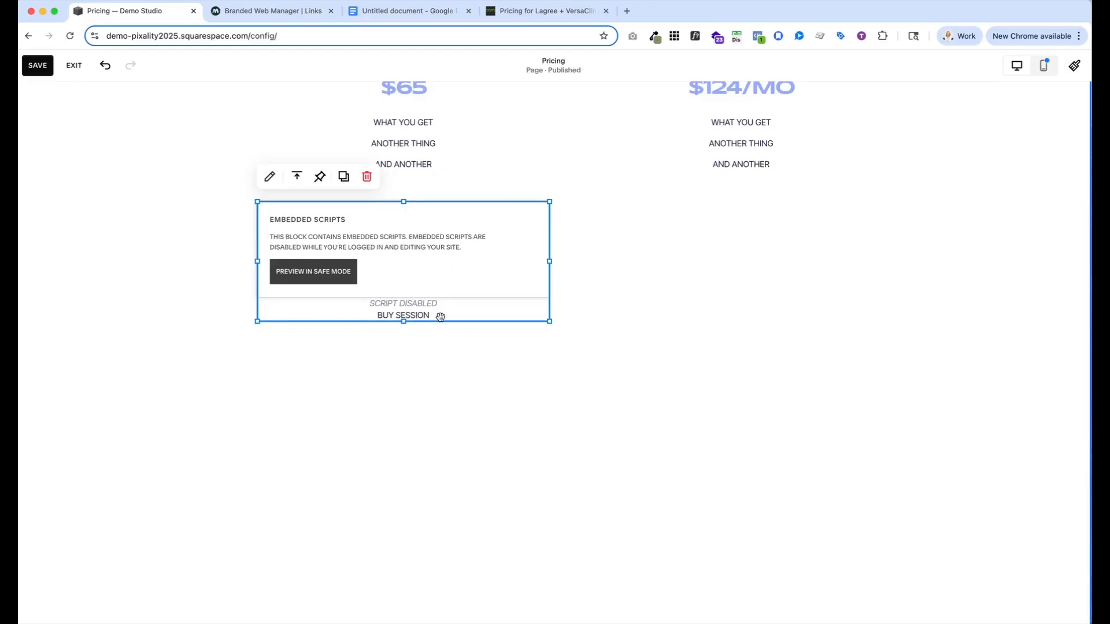
left_click(42, 66)
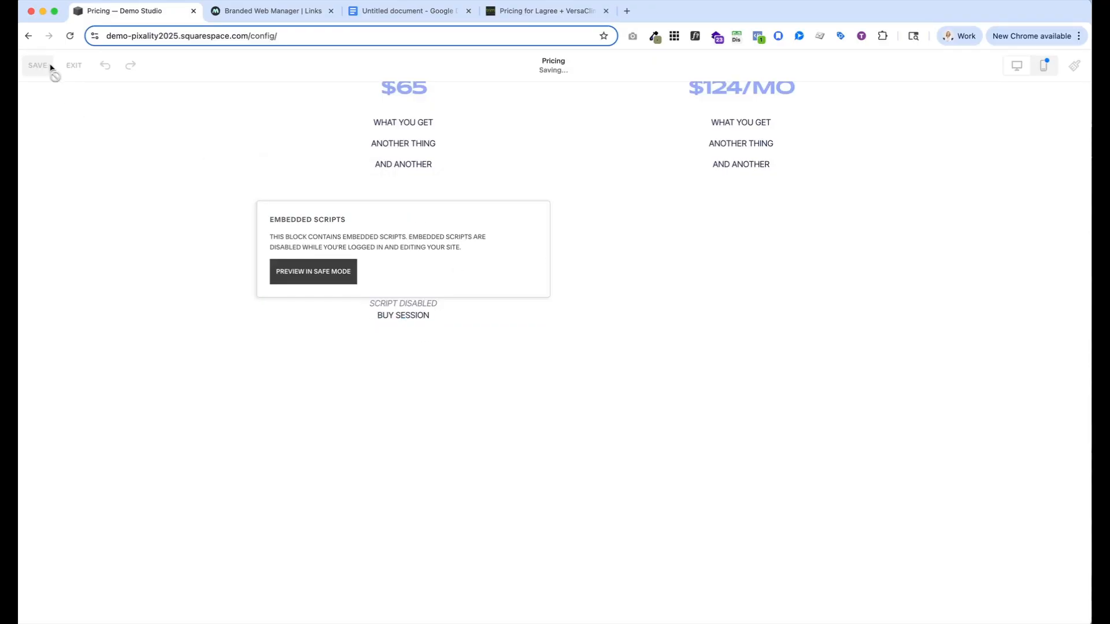
left_click(74, 65)
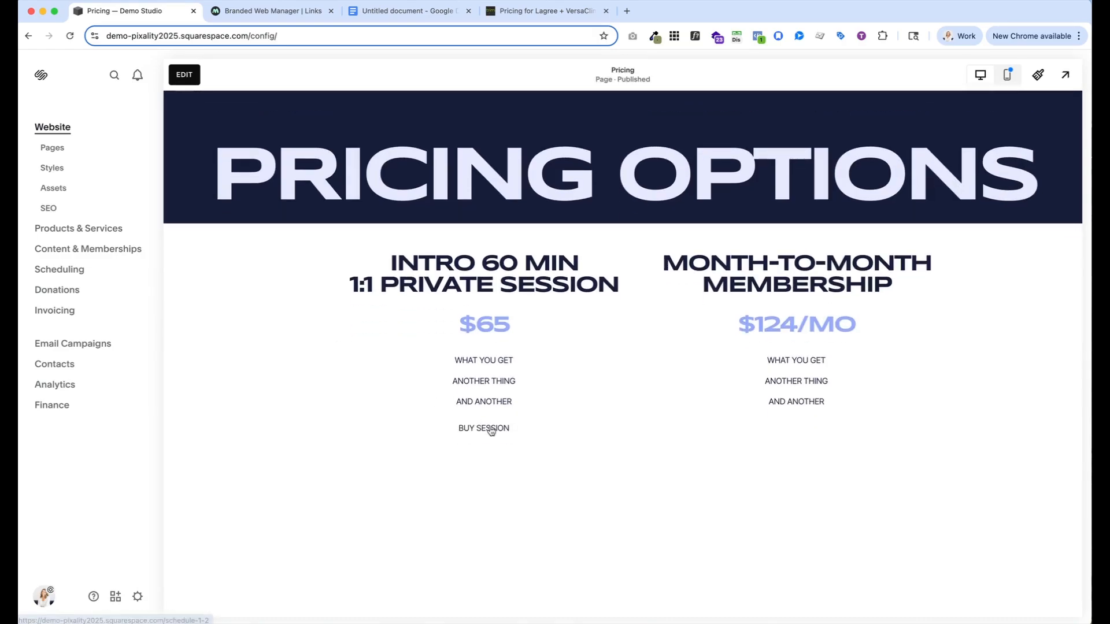
Test the centered Buy Session link and close the Mindbody cart popup it opens
left_click(495, 429)
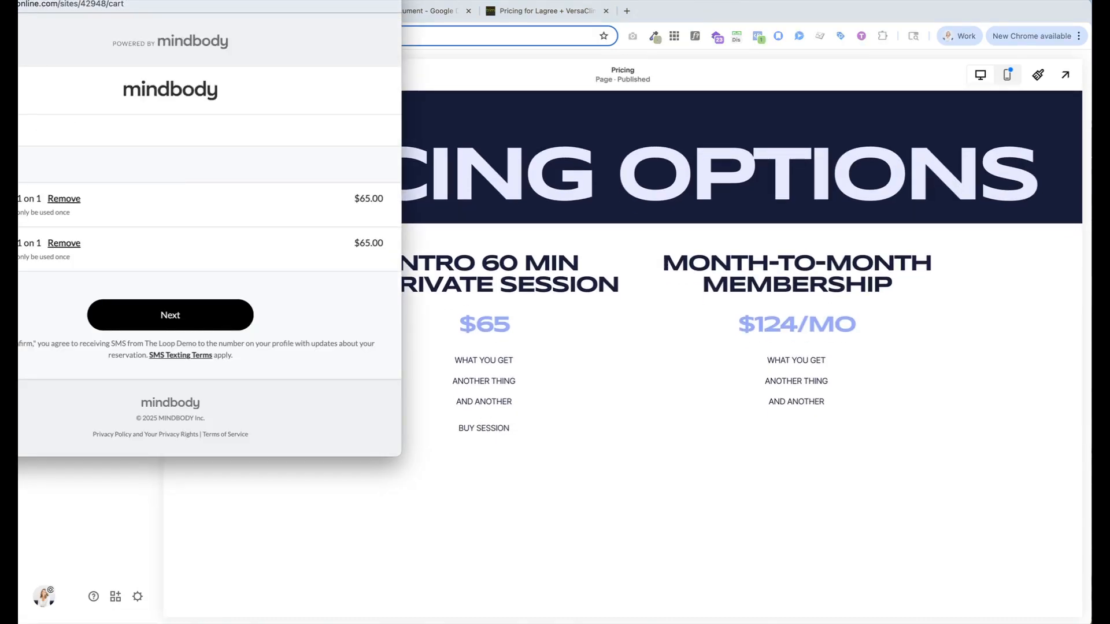
left_click_drag(70, 0, 177, 29)
left_click(54, 23)
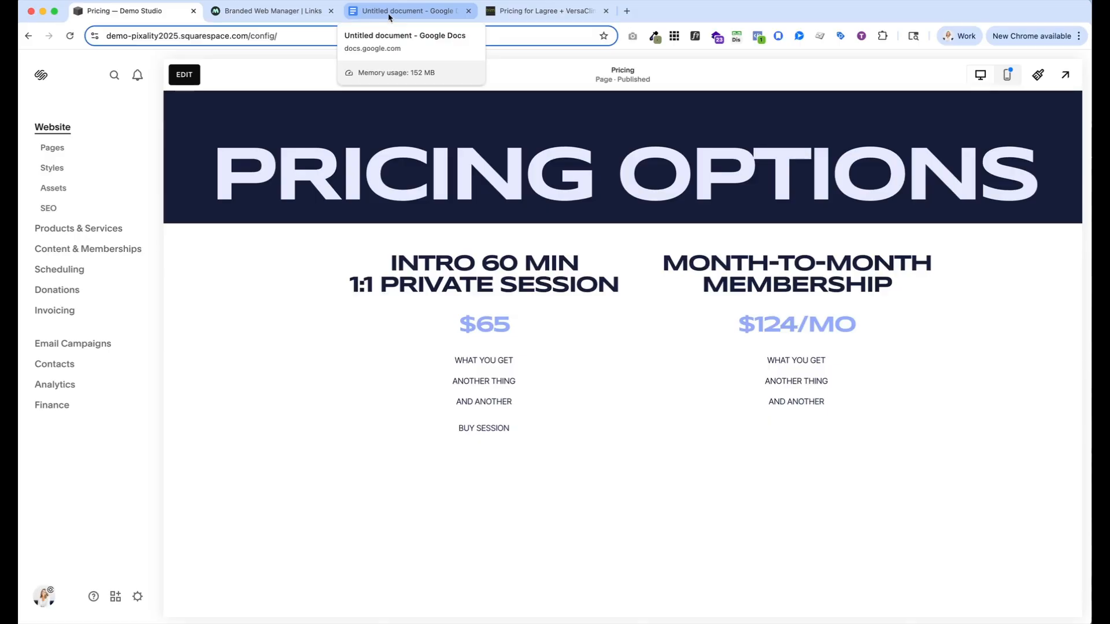
Open the site's Custom CSS editor from the Pages area
left_click(51, 148)
scroll(115, 377, "down", 2)
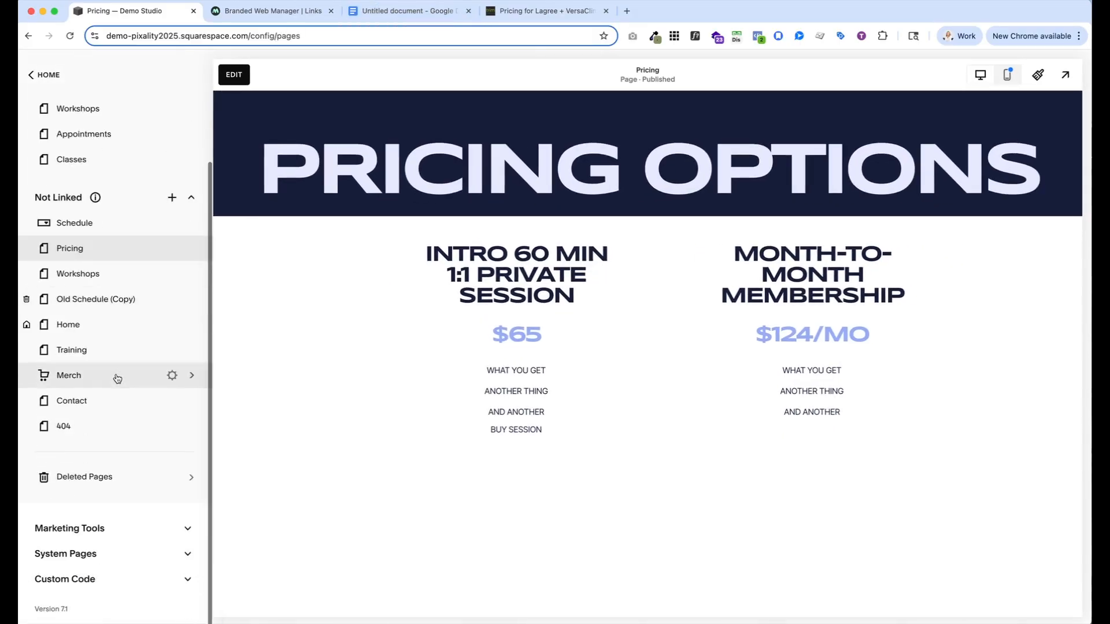
left_click(188, 580)
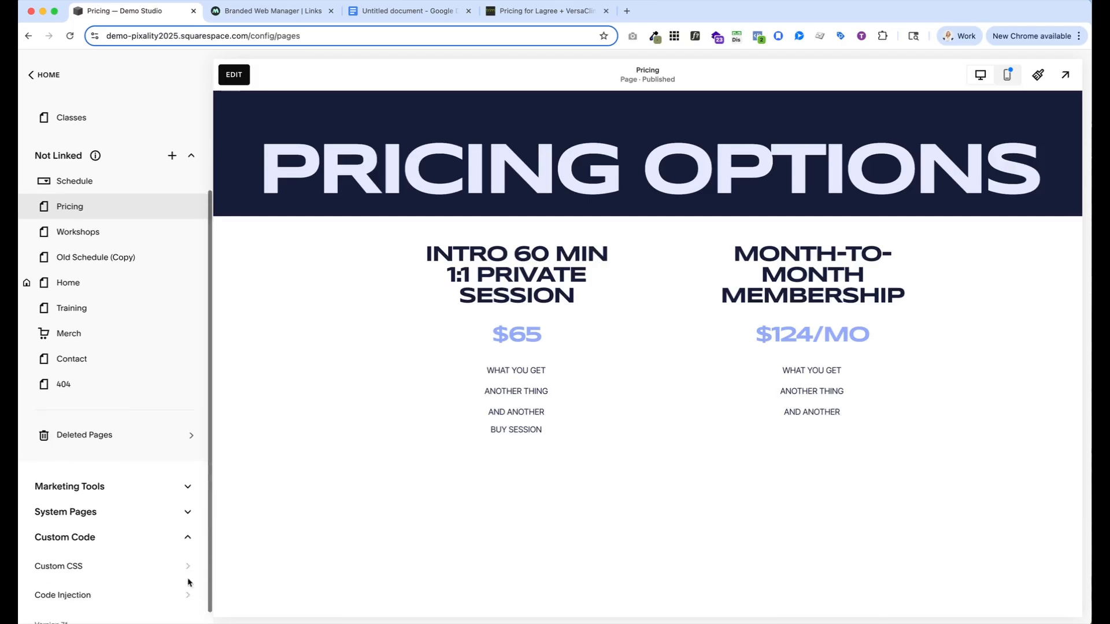
scroll(167, 582, "down", 1)
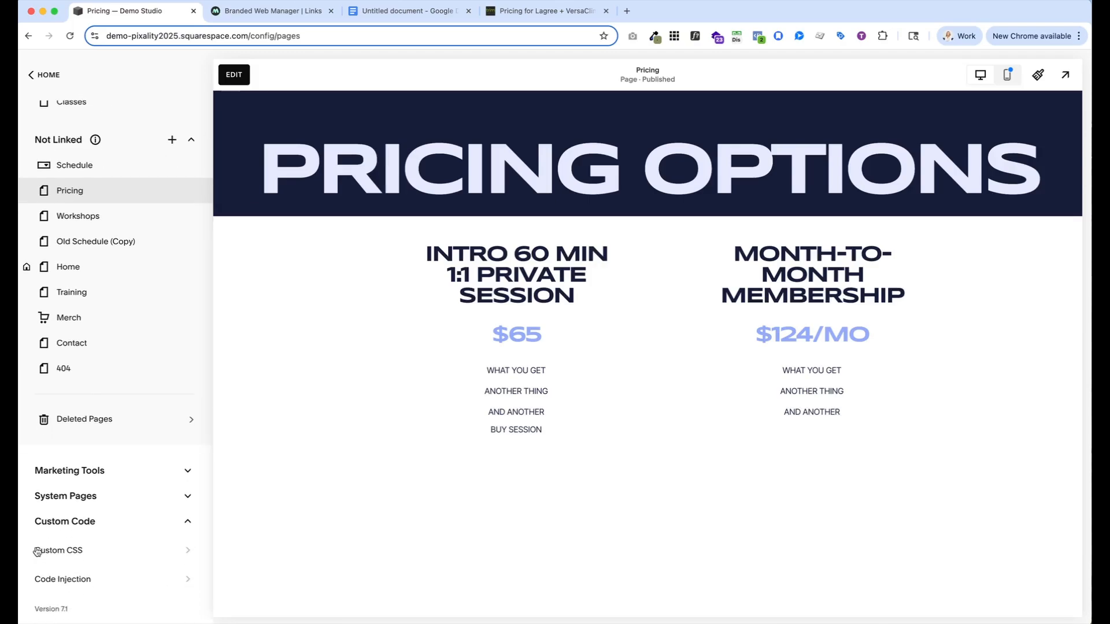
left_click(188, 553)
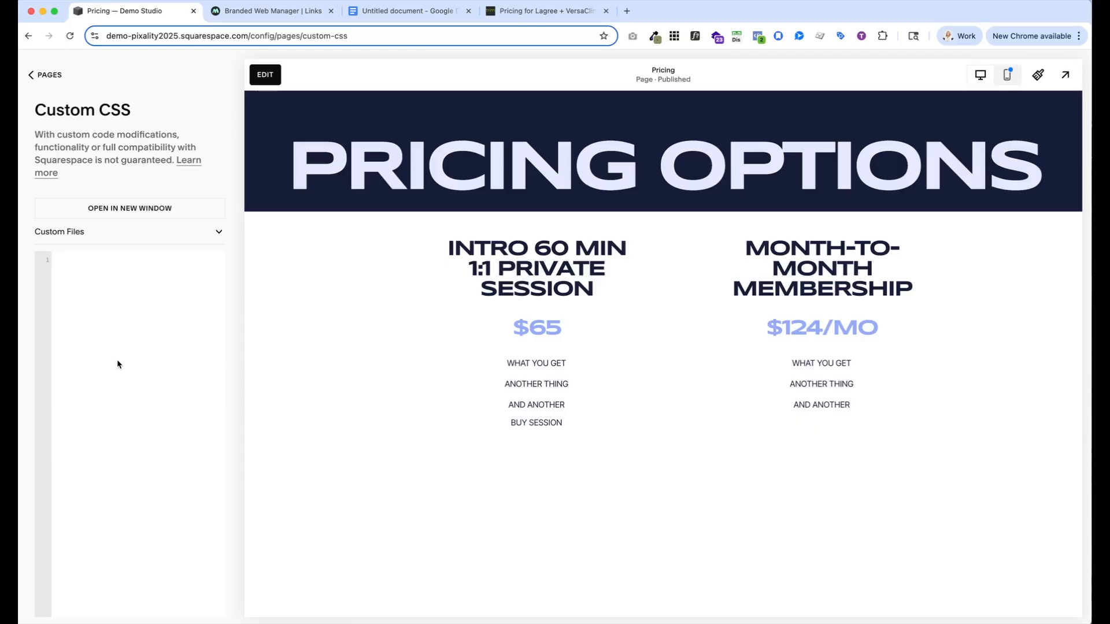
Copy the "Pricing links to look like buttons" CSS from the Google Docs document and paste it into the empty Custom CSS editor
left_click(81, 276)
left_click(411, 12)
left_click_drag(348, 160, 398, 565)
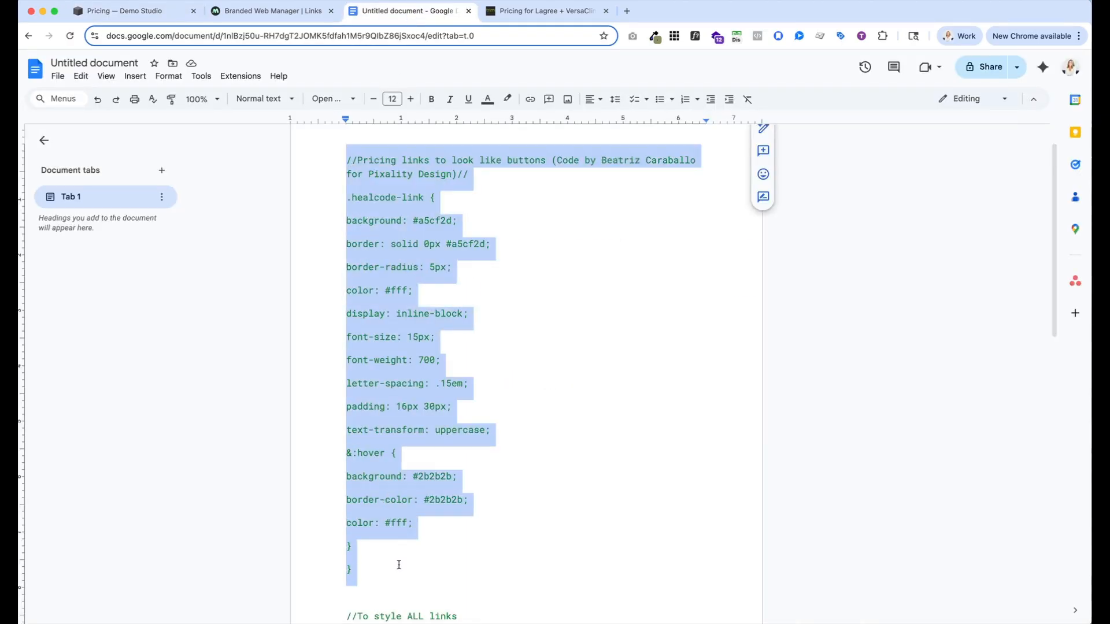
key("ctrl+c")
left_click(124, 11)
key("ctrl+v")
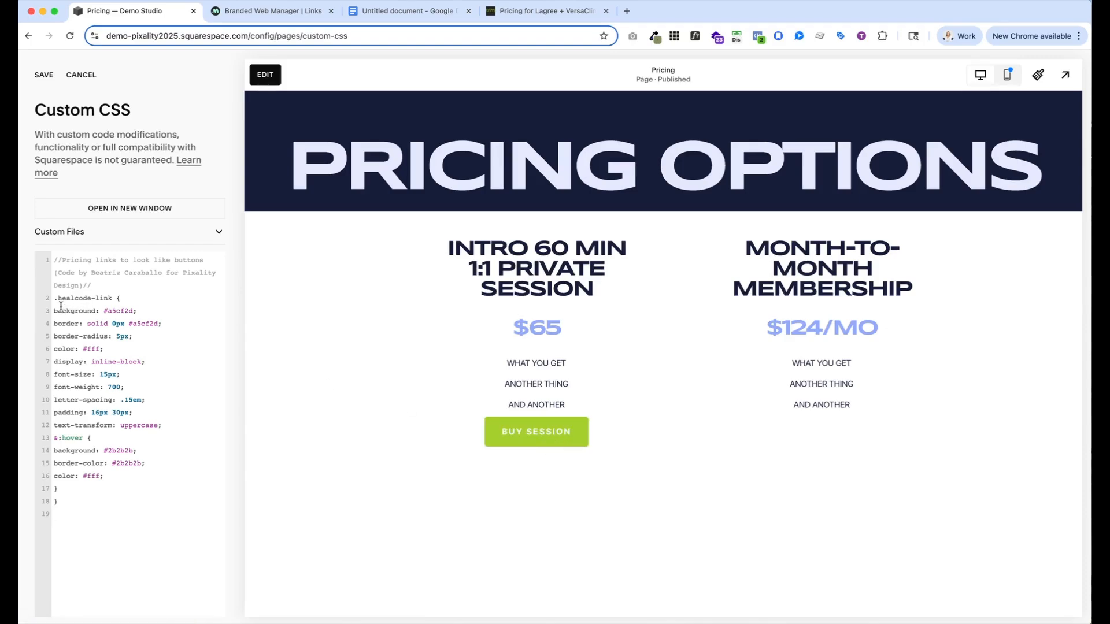
Sample the navy banner color #171D3A from the page and set it as the .healcode-link background
left_click_drag(104, 311, 130, 311)
left_click(652, 37)
left_click(587, 55)
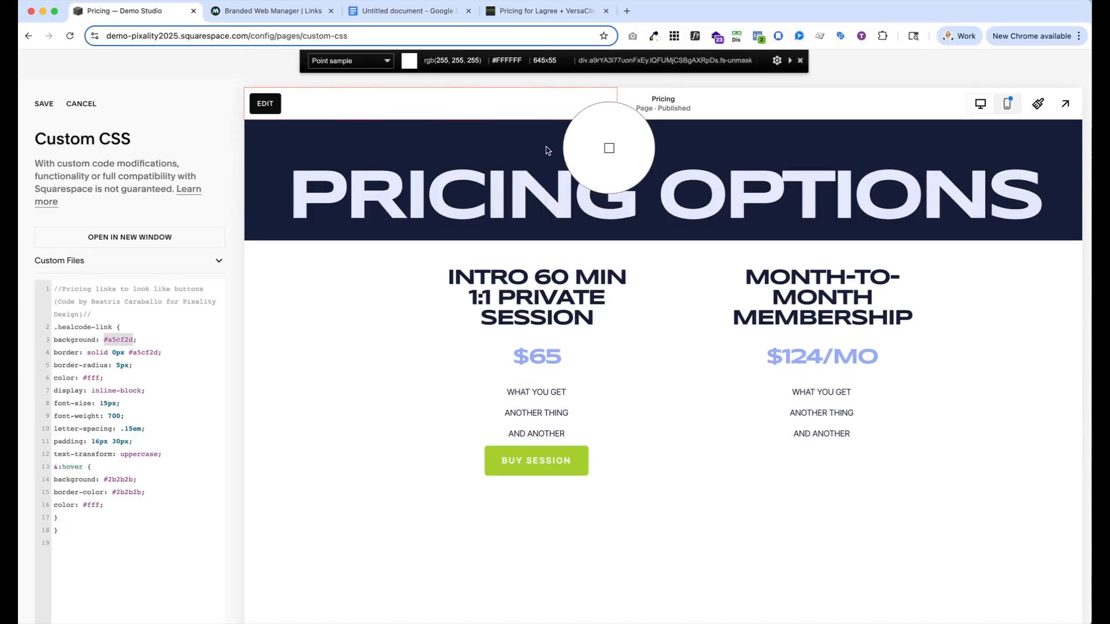
left_click(533, 230)
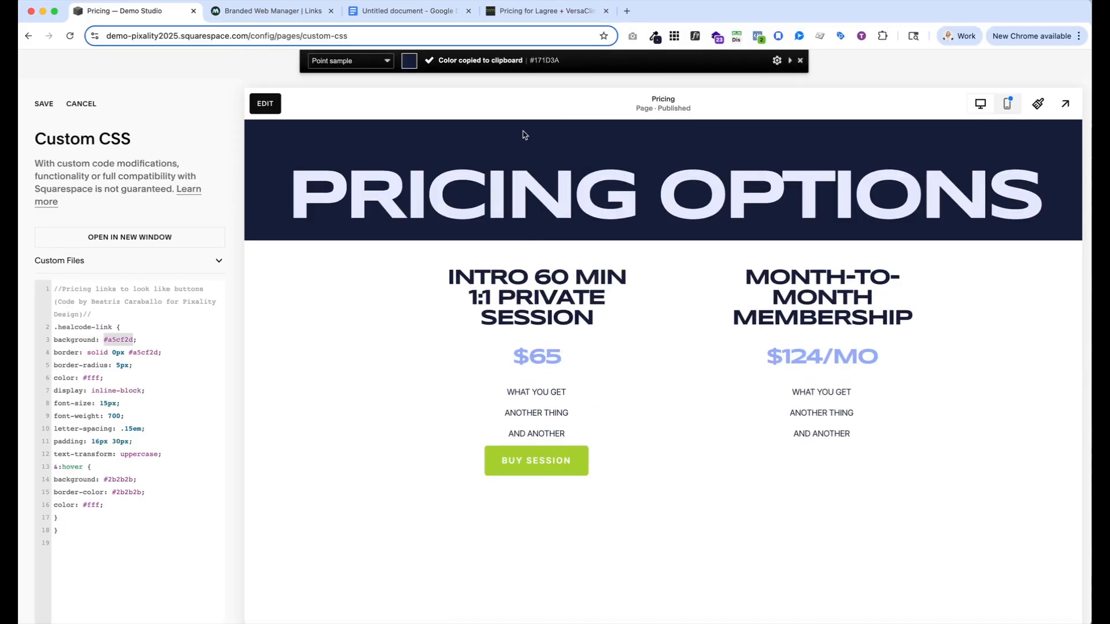
left_click(131, 310)
left_click_drag(131, 310, 107, 311)
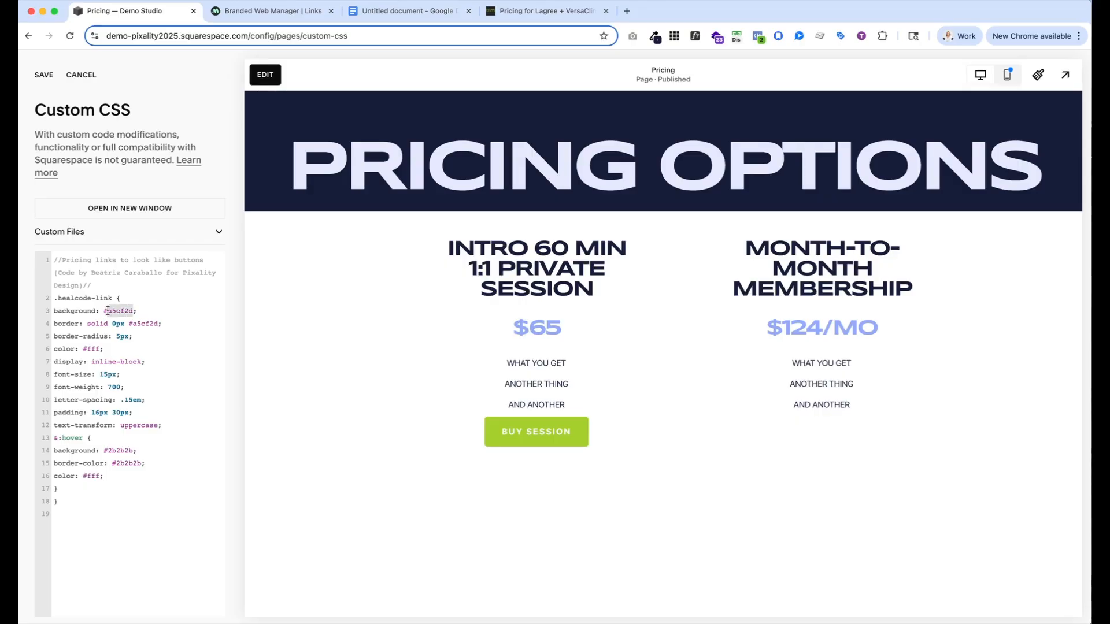
key("super+v")
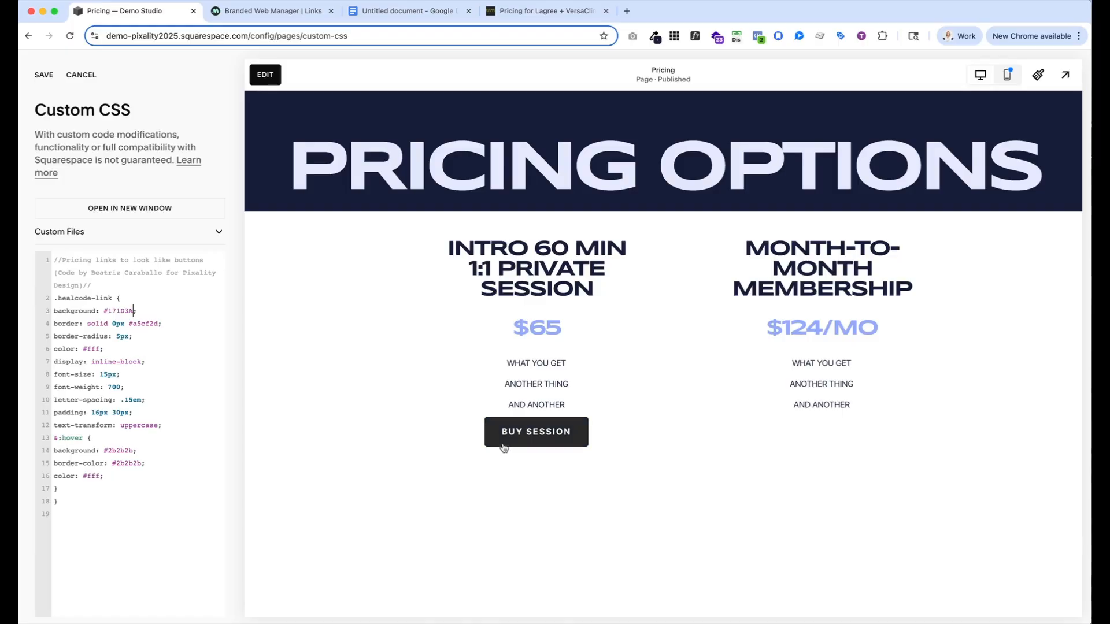
Try a 2px border on the .healcode-link style and set the border width back to 0px
left_click(116, 324)
key("BackSpace")
type("2")
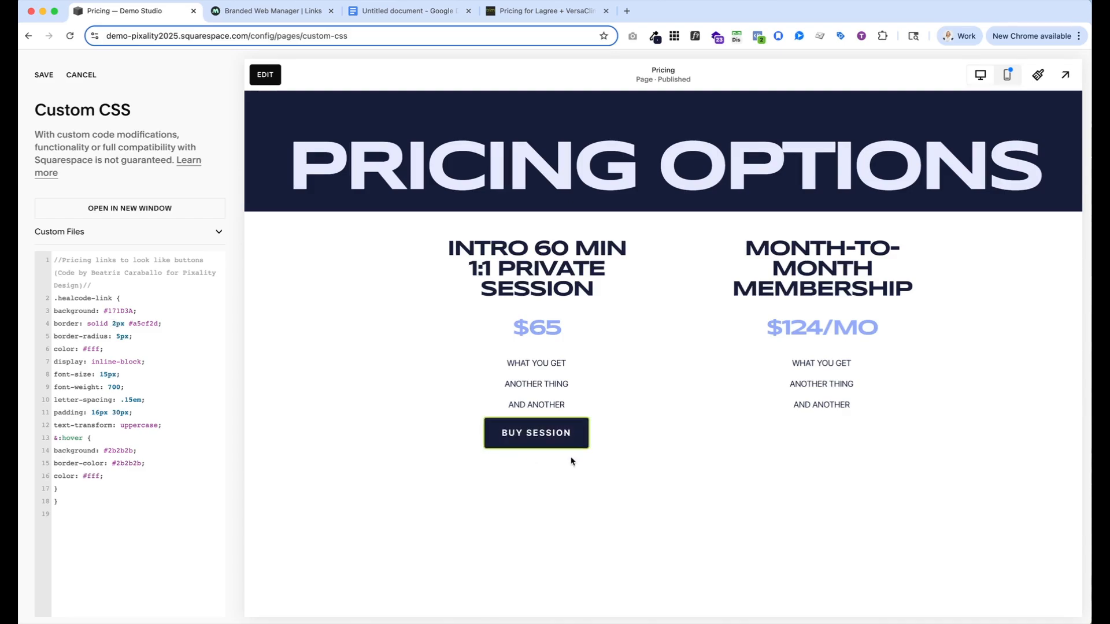
left_click_drag(159, 322, 133, 323)
left_click(118, 324)
key("BackSpace")
type("0")
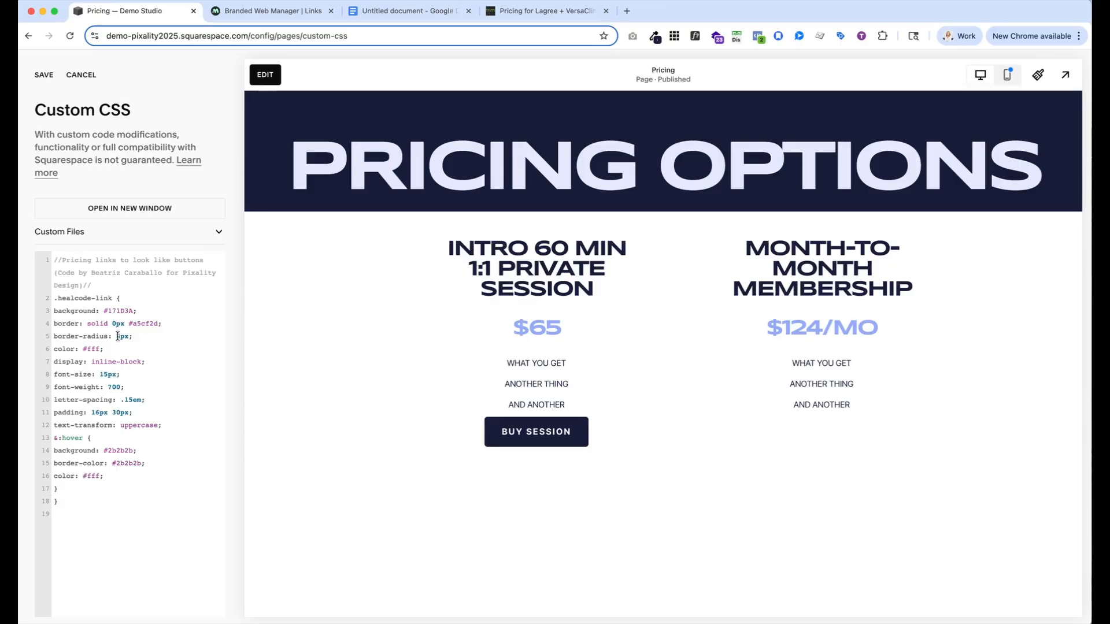
Set the .healcode-link border radius to 0px to give the button square corners
key("BackSpace")
type("30")
key("BackSpace")
Set the .healcode-link font size to 25px and its font weight to 300
left_click(106, 374)
key("BackSpace")
type("2")
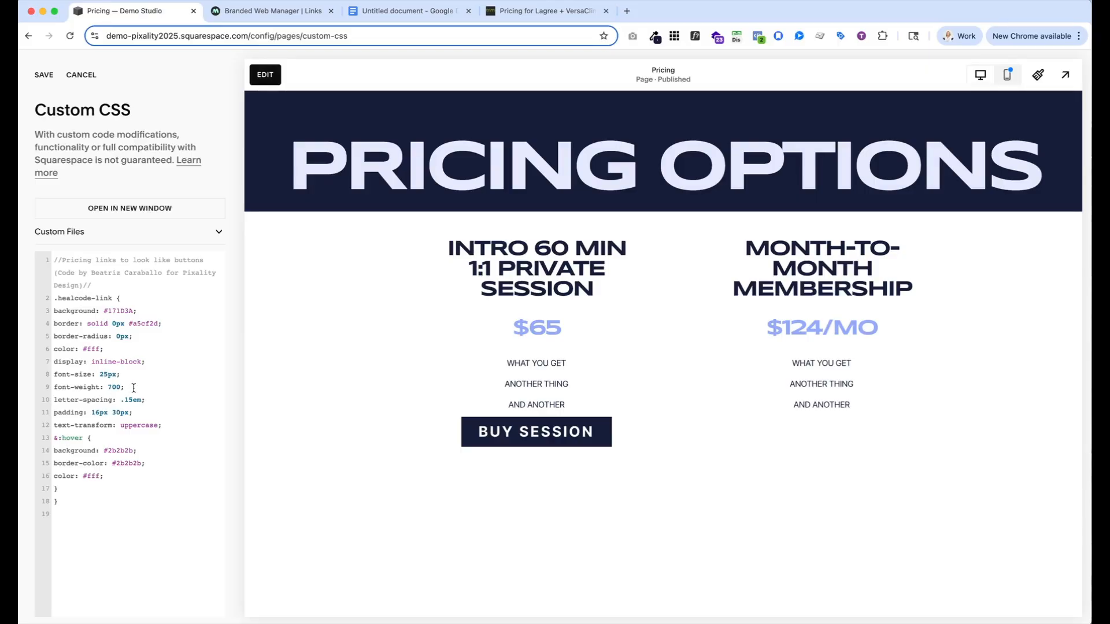
key("BackSpace")
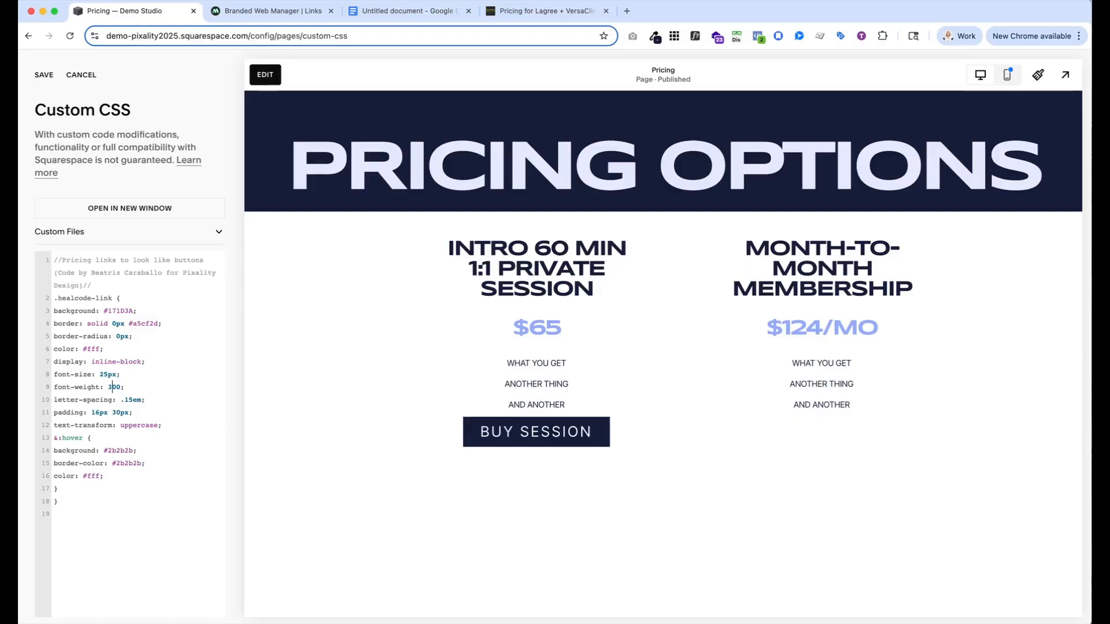
Try 6px vertical padding on the .healcode-link style and set it back to 16px
left_click(97, 413)
key("BackSpace")
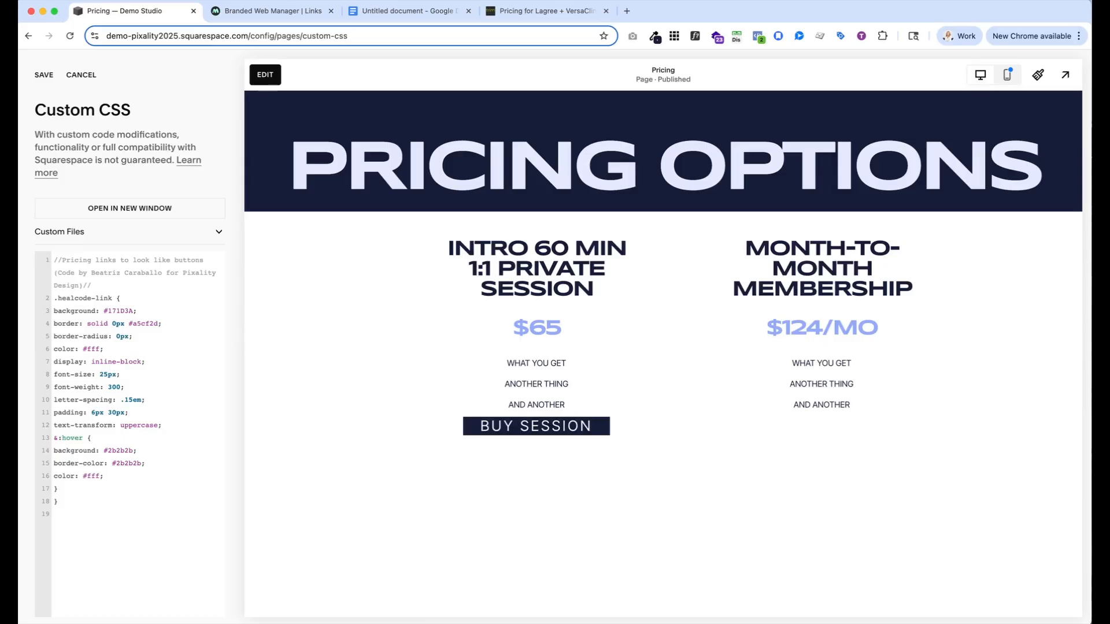
type("1")
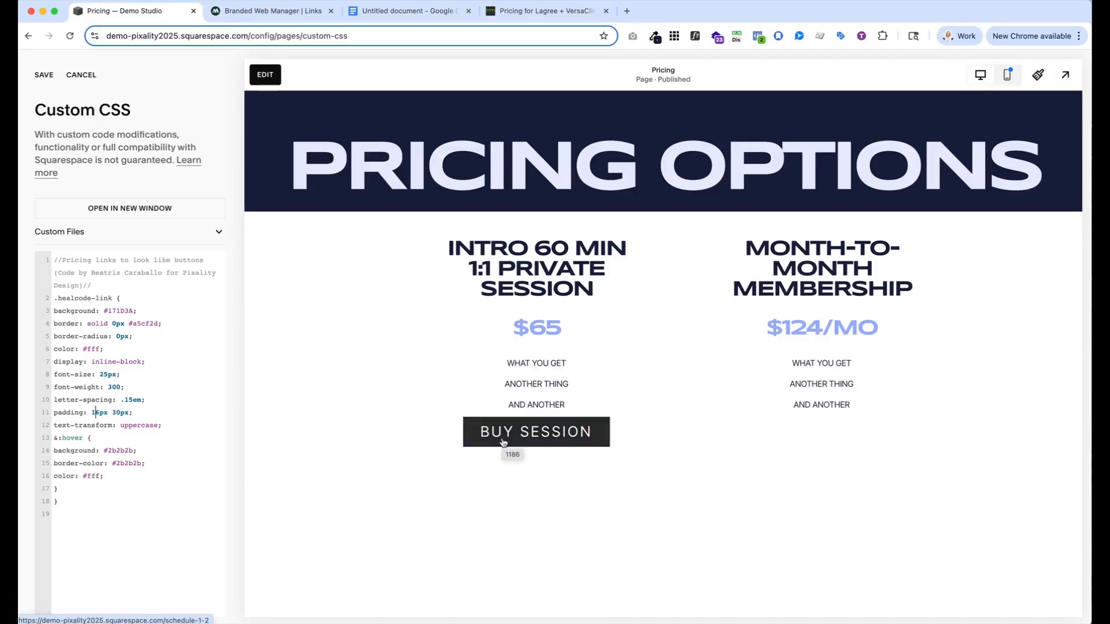
Sample the light lavender #E5E9FD from the Pricing Options heading and set it as the .healcode-link hover background
left_click(656, 38)
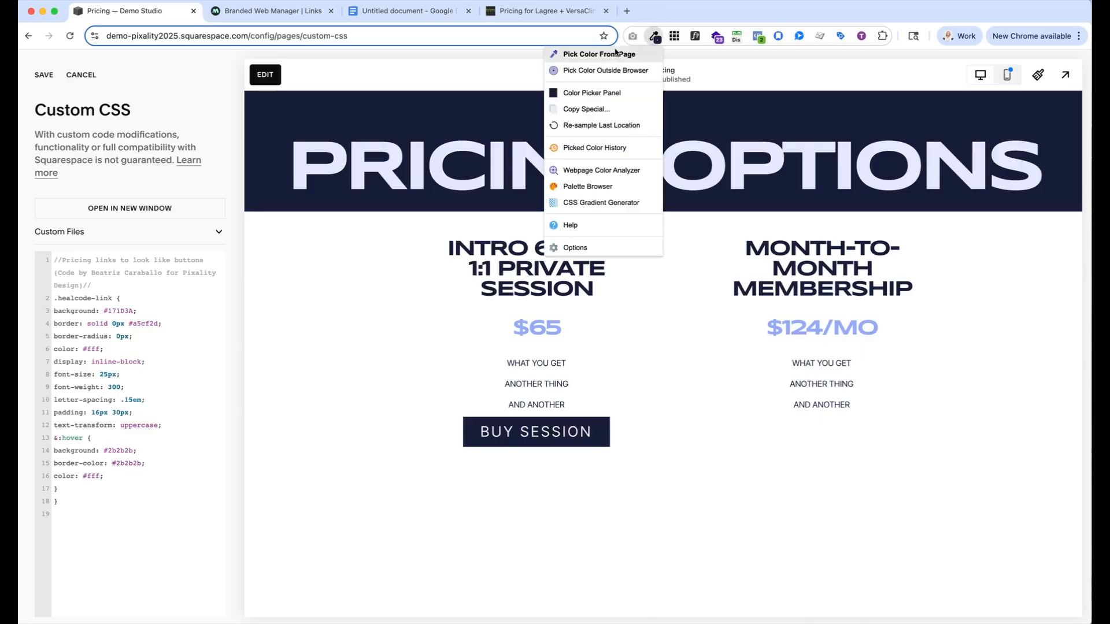
left_click(595, 50)
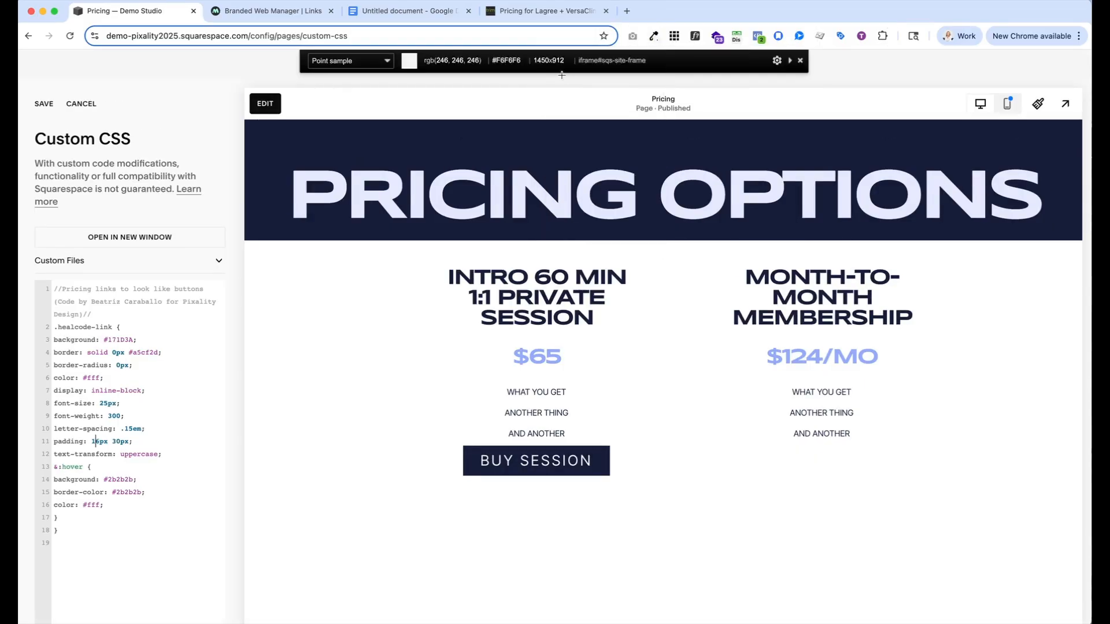
left_click(564, 191)
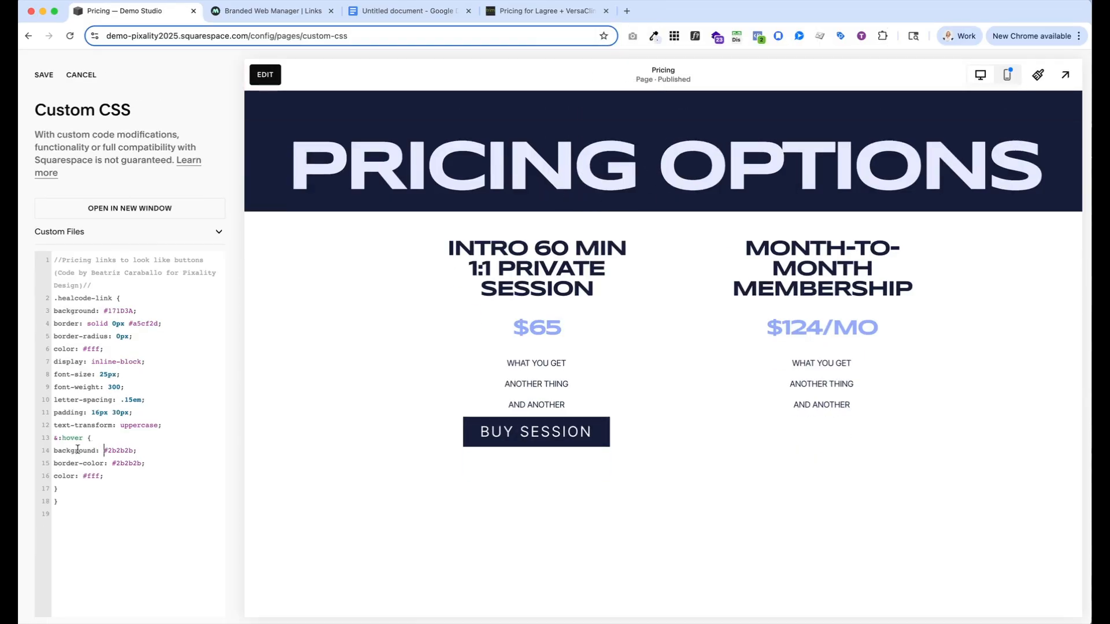
left_click_drag(132, 450, 101, 449)
key("super+v")
Copy the .healcode-link background colour #171D3A into the hover state's text colour
left_click_drag(133, 310, 105, 310)
left_click_drag(101, 476, 82, 476)
key("super+v")
Set the .healcode-link font size to 20px and save the custom CSS
left_click(106, 374)
key("BackSpace")
type("0")
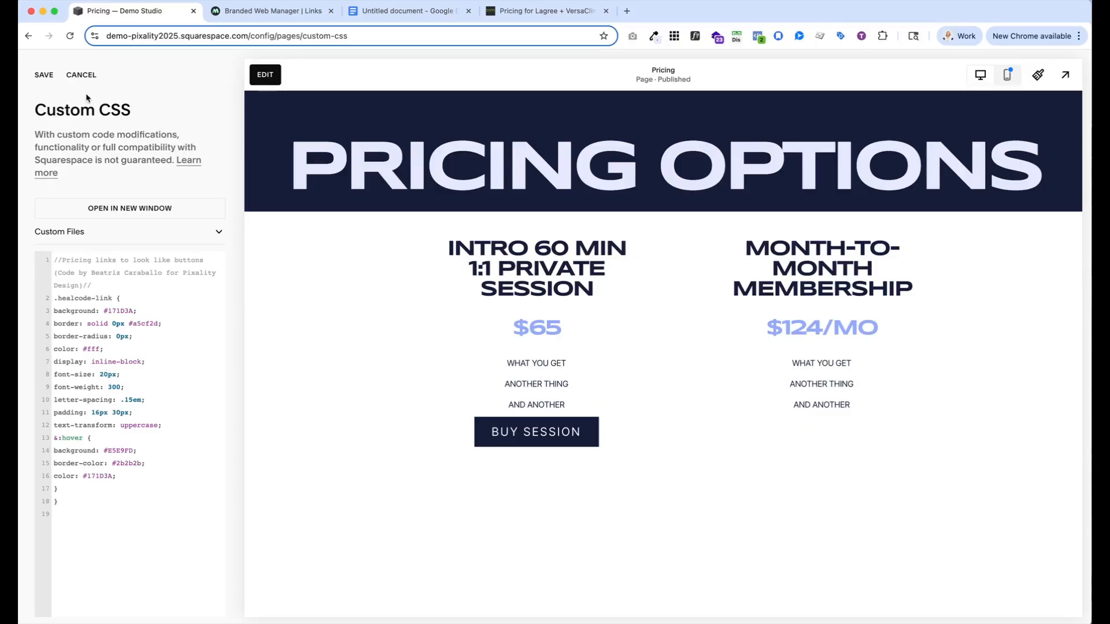
left_click(44, 77)
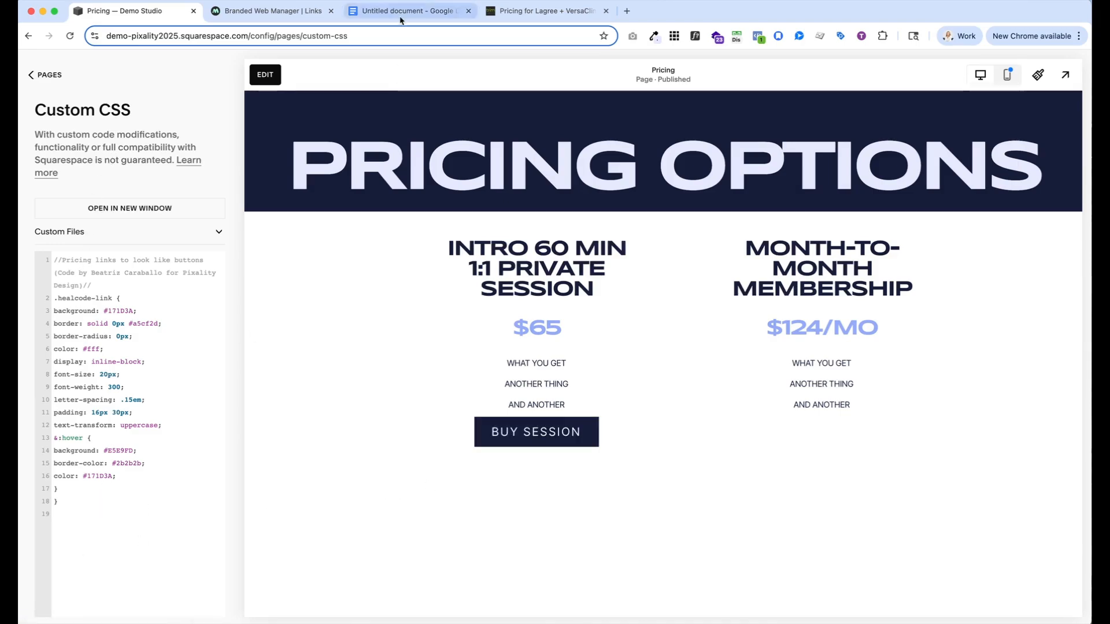
In Mindbody Branded Web Manager, set the link type to Buy Now - Contract with Month to Month Membership ($124.00) as target
left_click(260, 13)
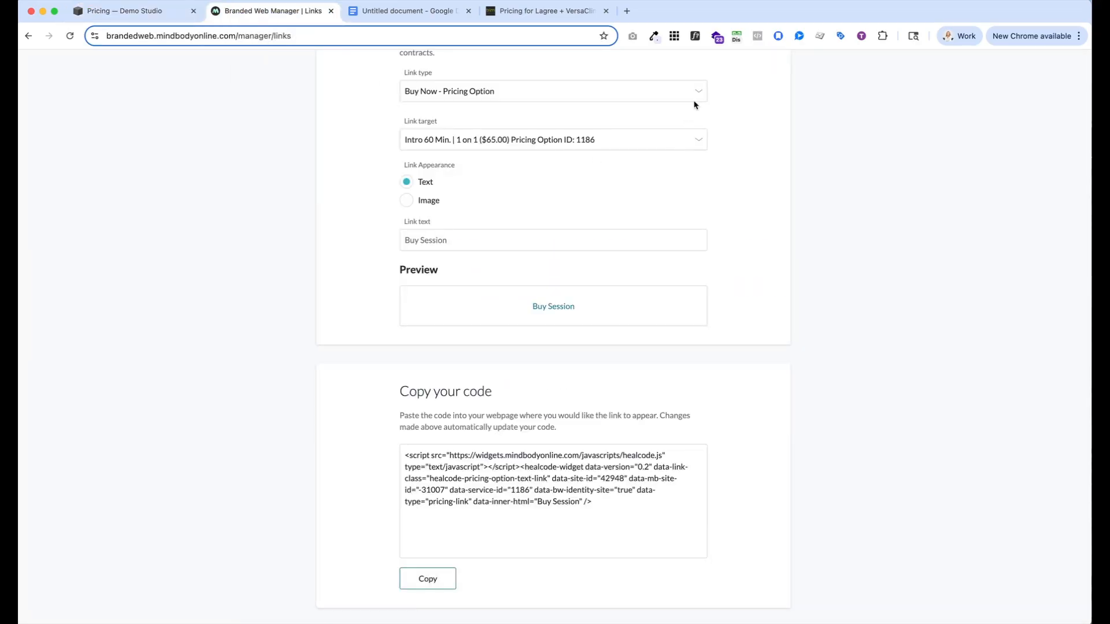
scroll(694, 103, "up", 3)
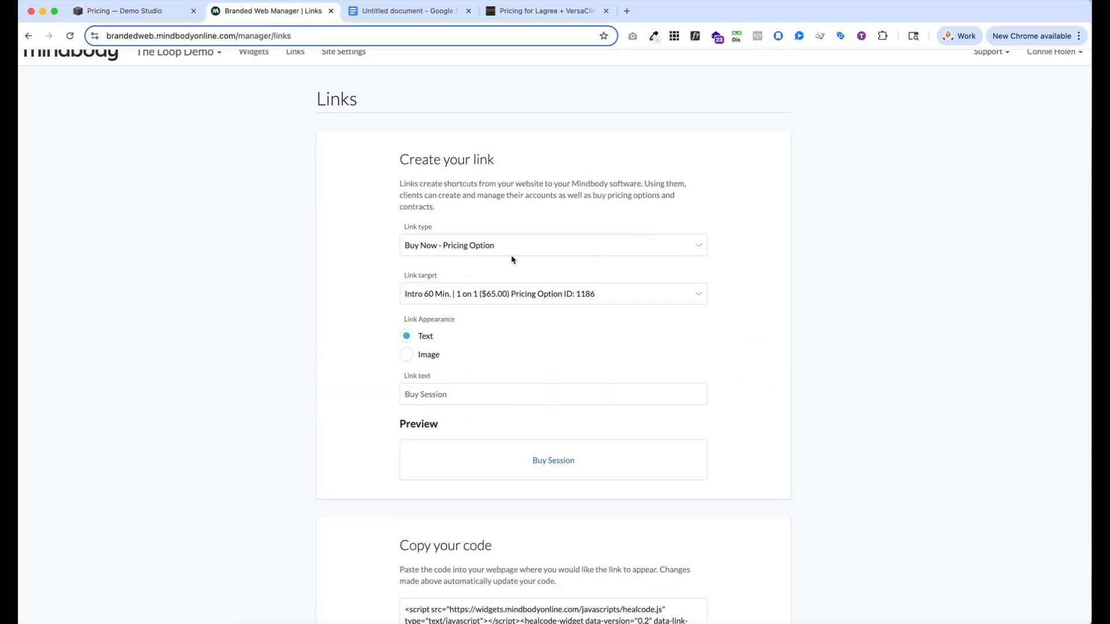
left_click(699, 247)
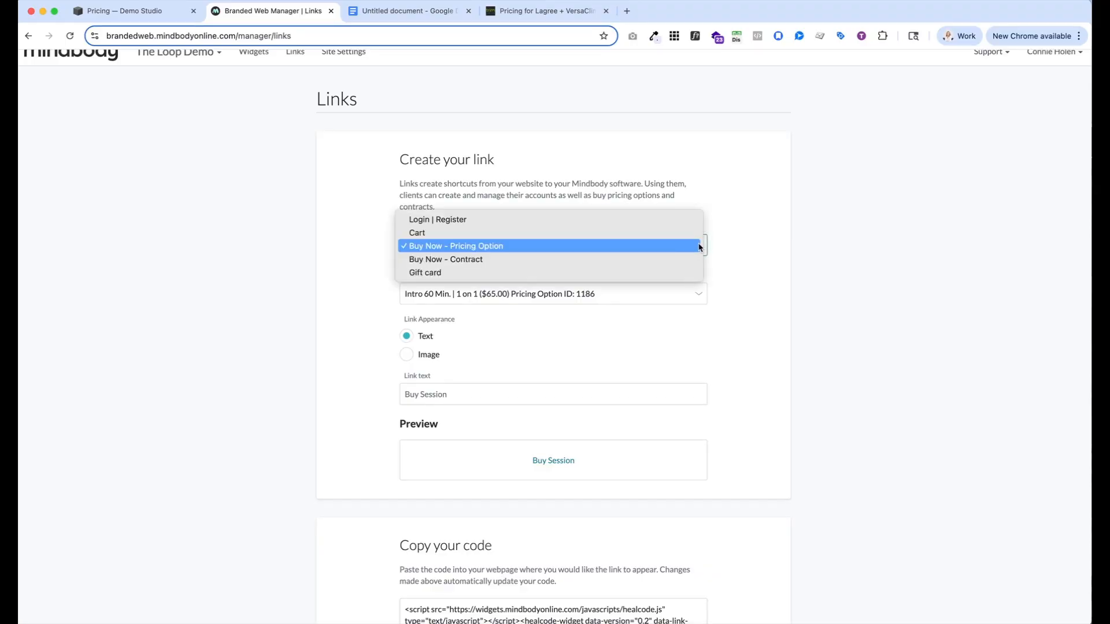
left_click(630, 267)
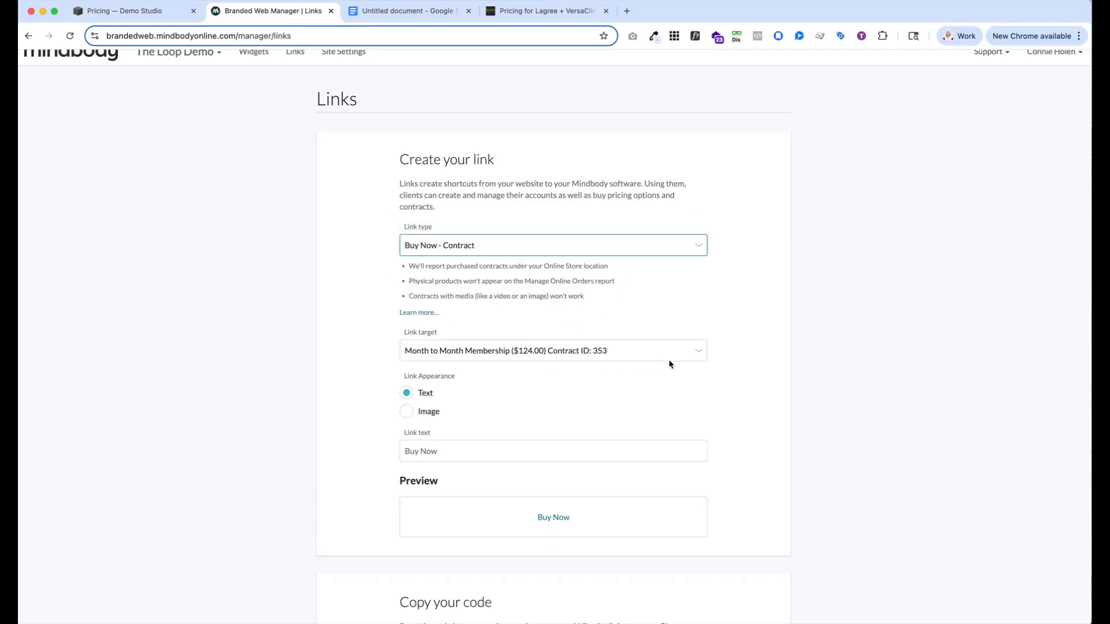
left_click(692, 357)
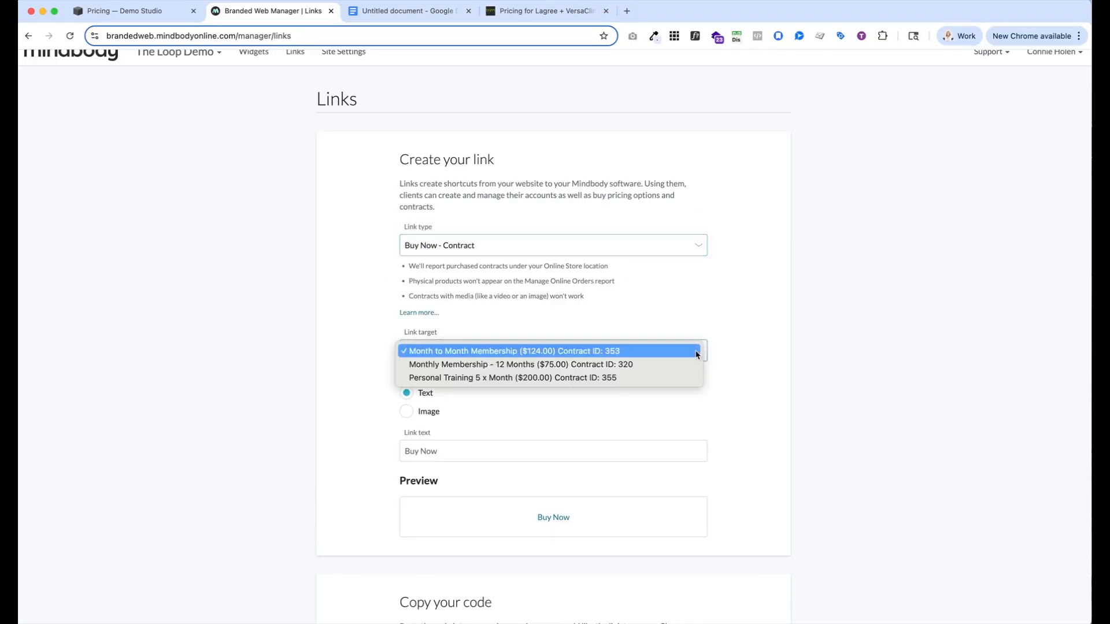
left_click(449, 352)
Set the contract link's text to "Sign Up Now" and copy its embed code
scroll(429, 370, "down", 3)
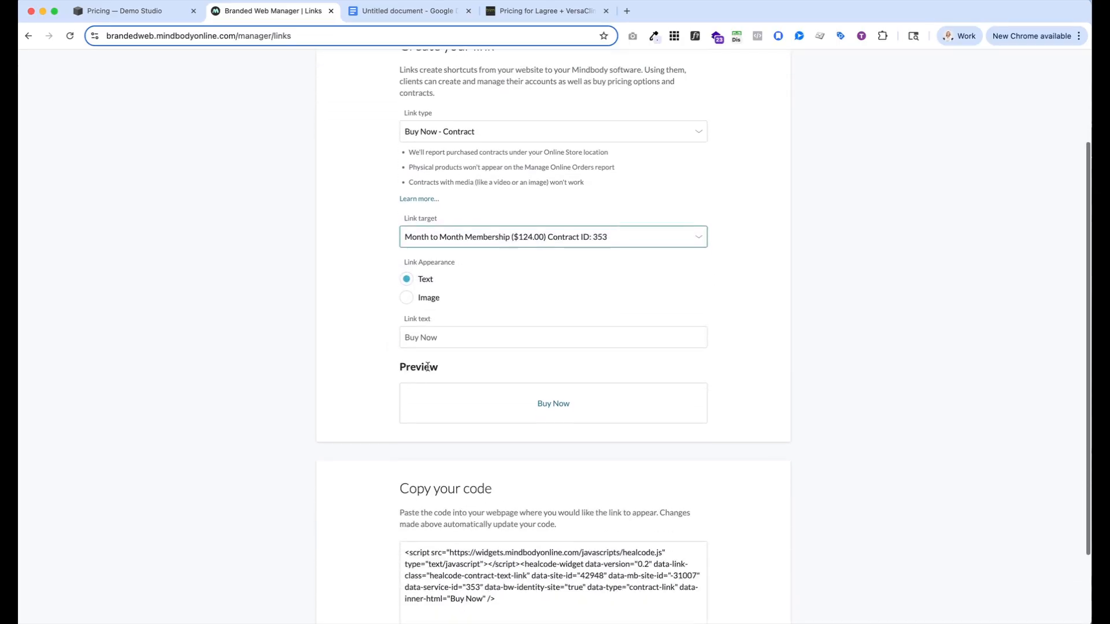
left_click_drag(421, 322, 404, 322)
type("Sign Up")
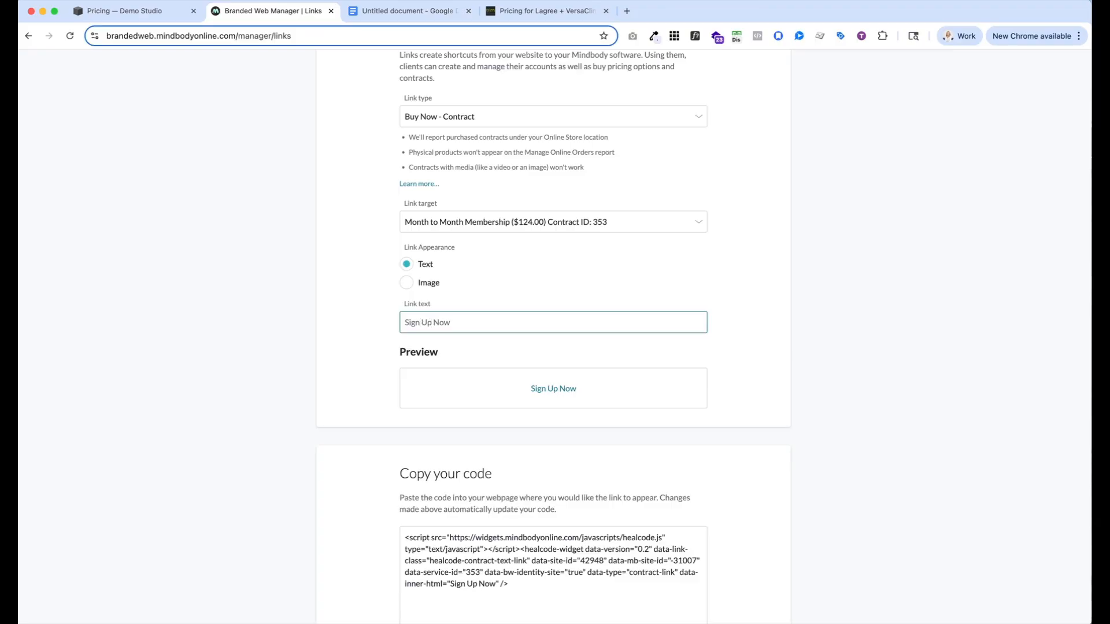
scroll(431, 363, "down", 2)
left_click(444, 578)
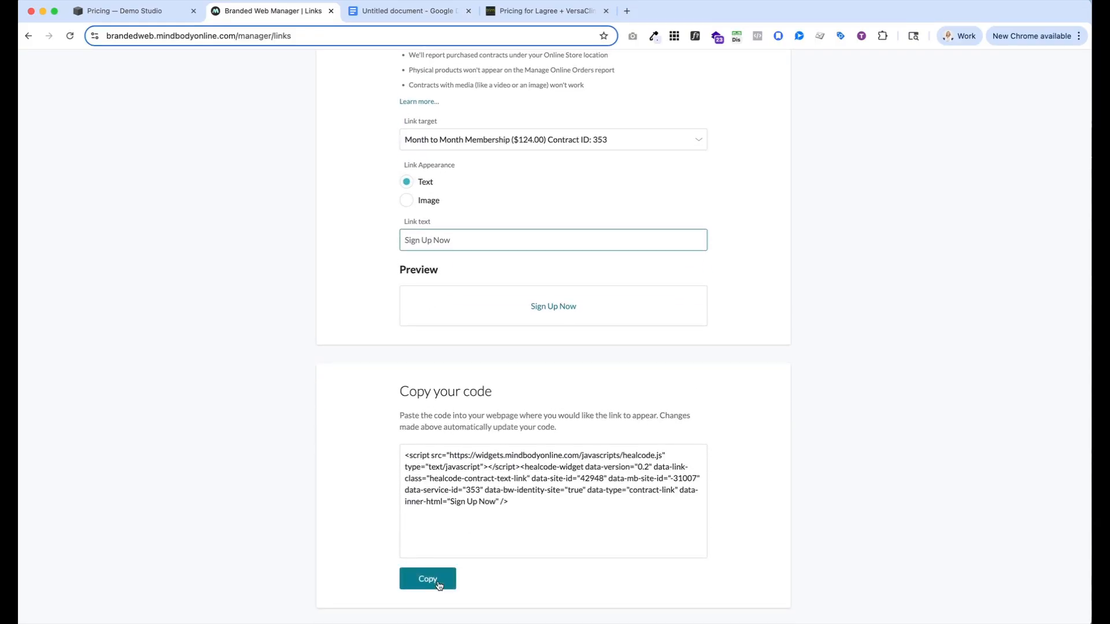
Return to Squarespace, leave Custom CSS, and add a Code block to the Pricing page's pricing section
left_click(178, 17)
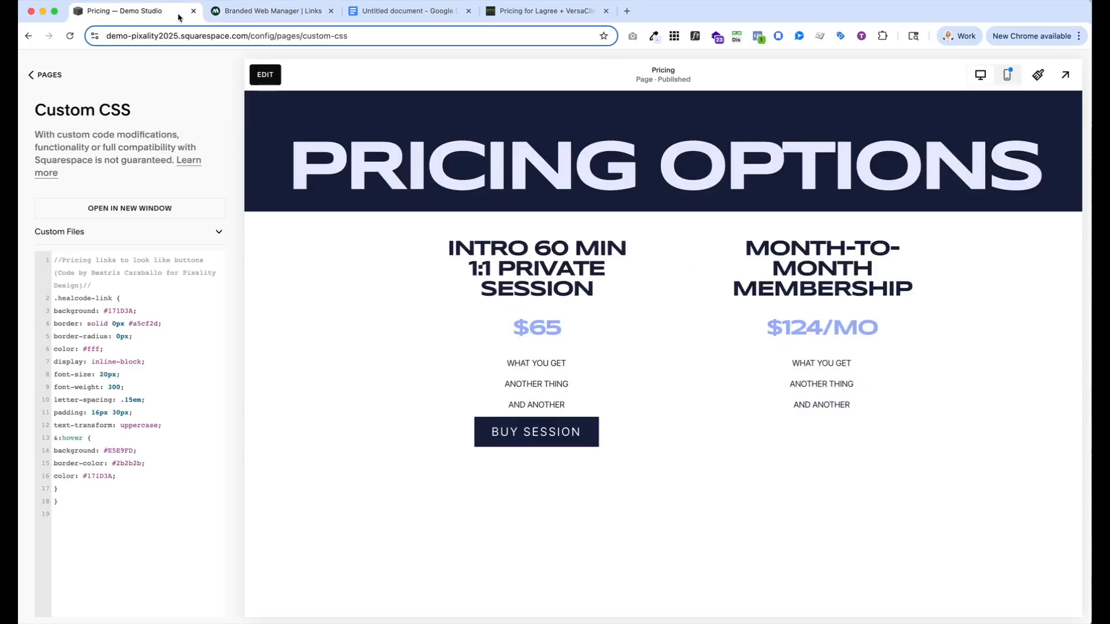
left_click(30, 74)
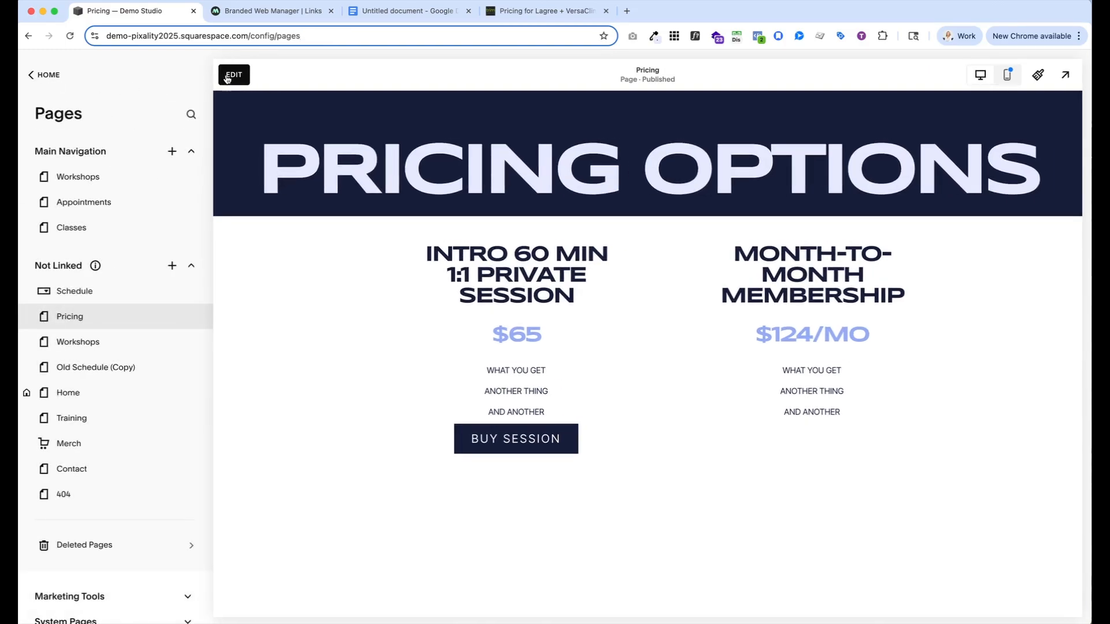
left_click(237, 75)
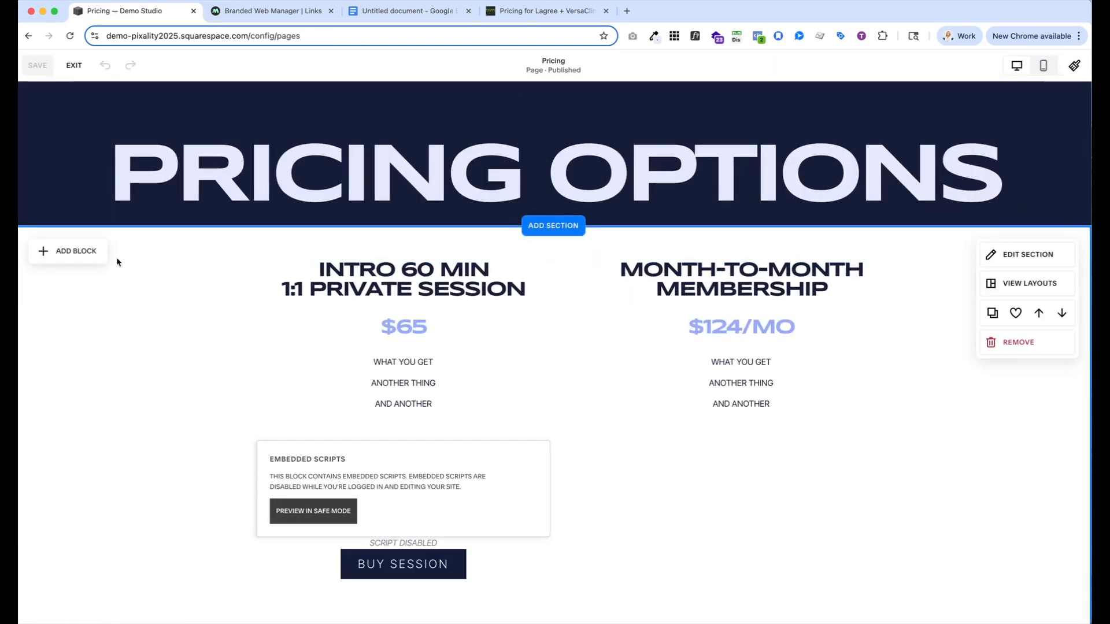
left_click(78, 251)
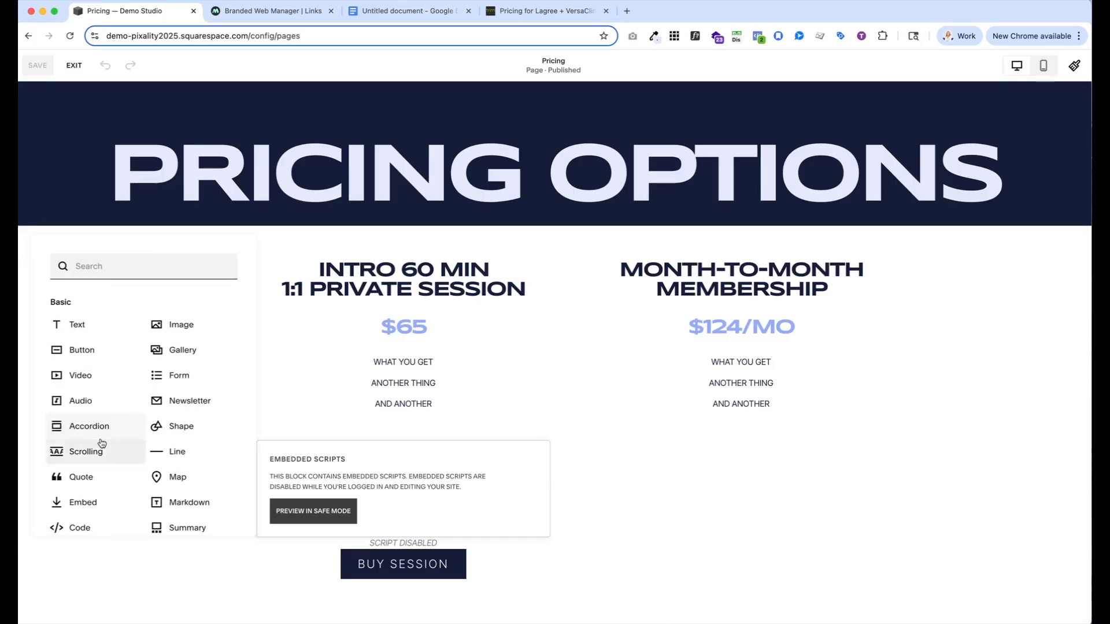
scroll(86, 427, "down", 2)
left_click(117, 474)
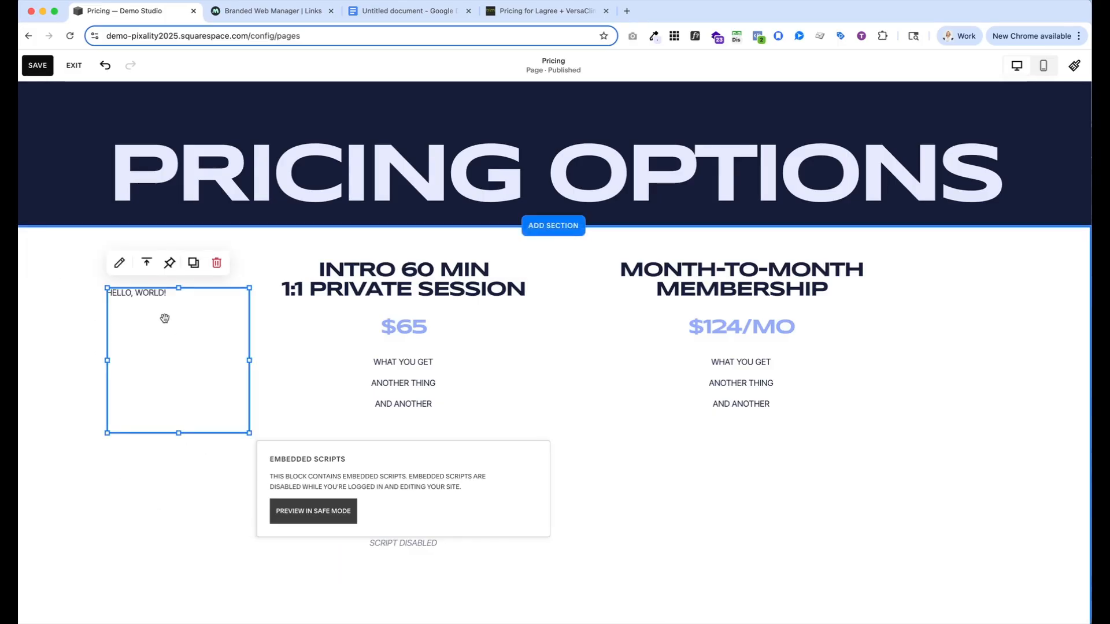
Place the new code block beneath the Month-to-Month Membership list, match it to the column width and reduce its height
left_click_drag(166, 315, 653, 469)
left_click_drag(737, 513, 887, 514)
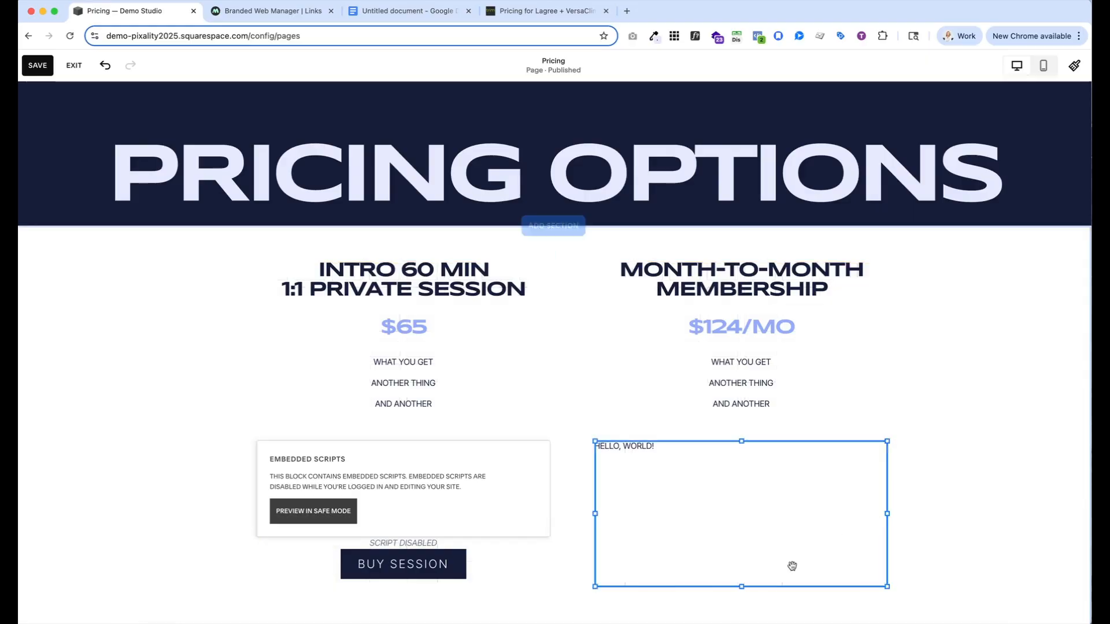
left_click_drag(739, 587, 739, 458)
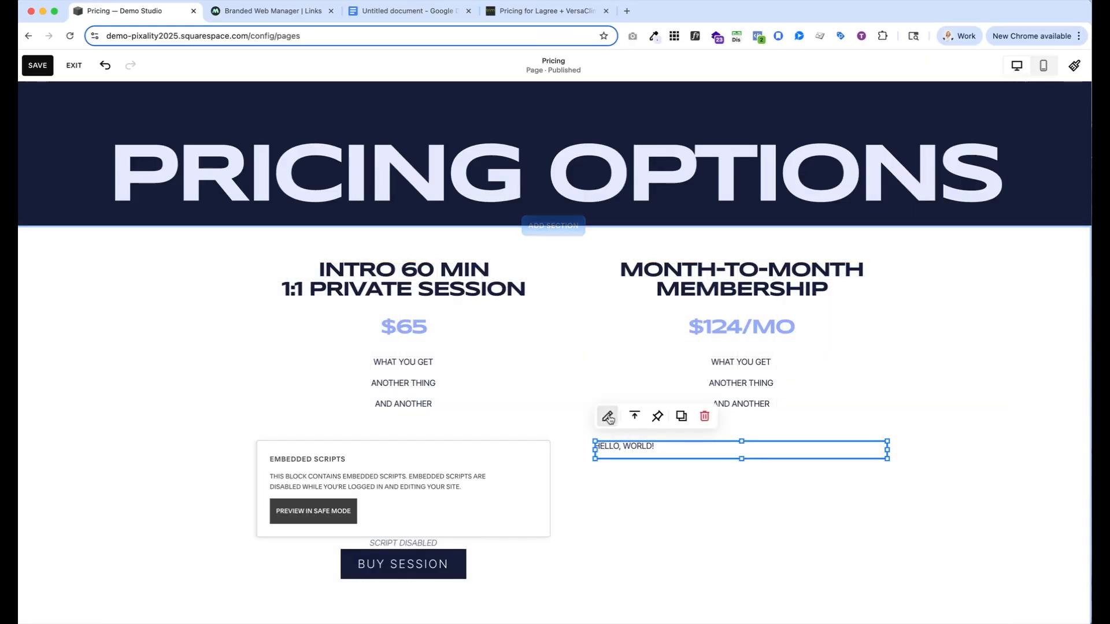
Replace the new code block's placeholder HTML with the copied Mindbody Sign Up Now embed code
left_click(607, 417)
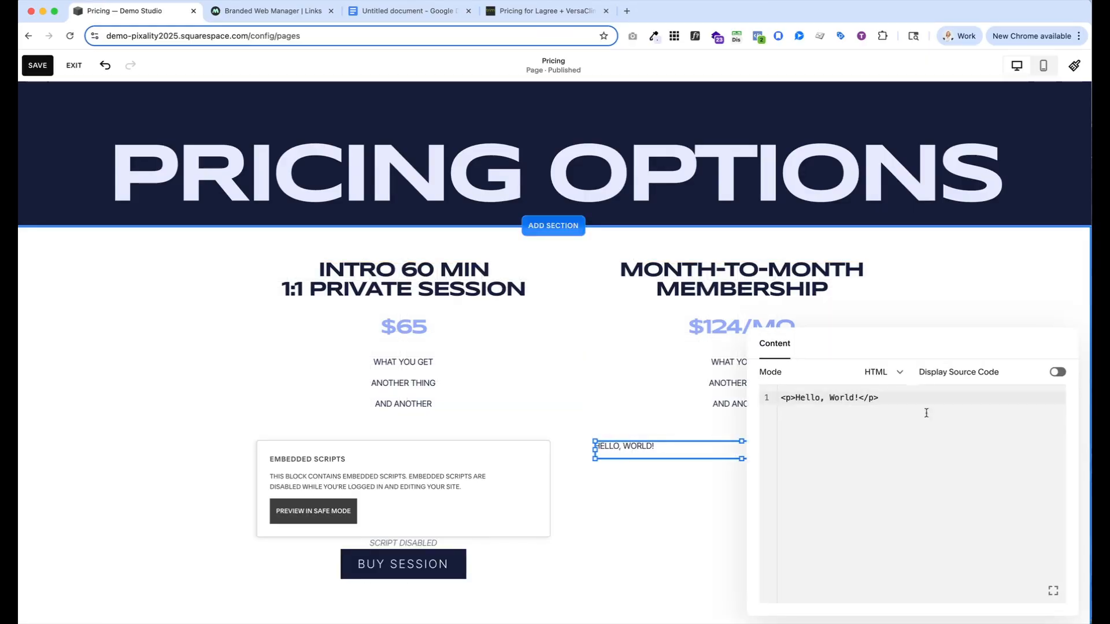
left_click_drag(879, 398, 777, 399)
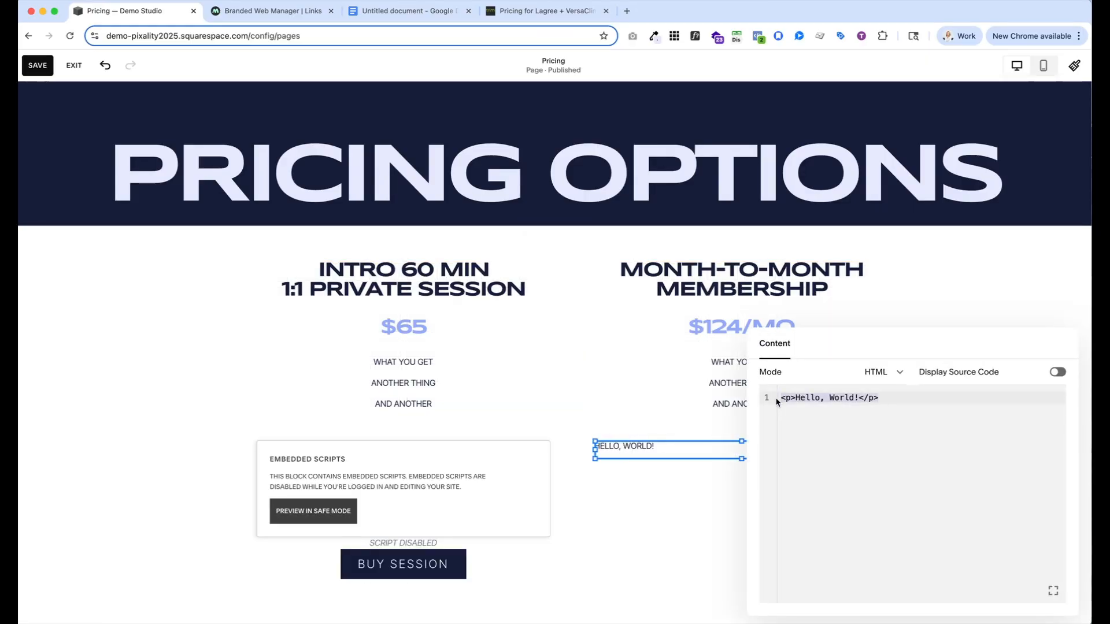
key("BackSpace")
key("super+v")
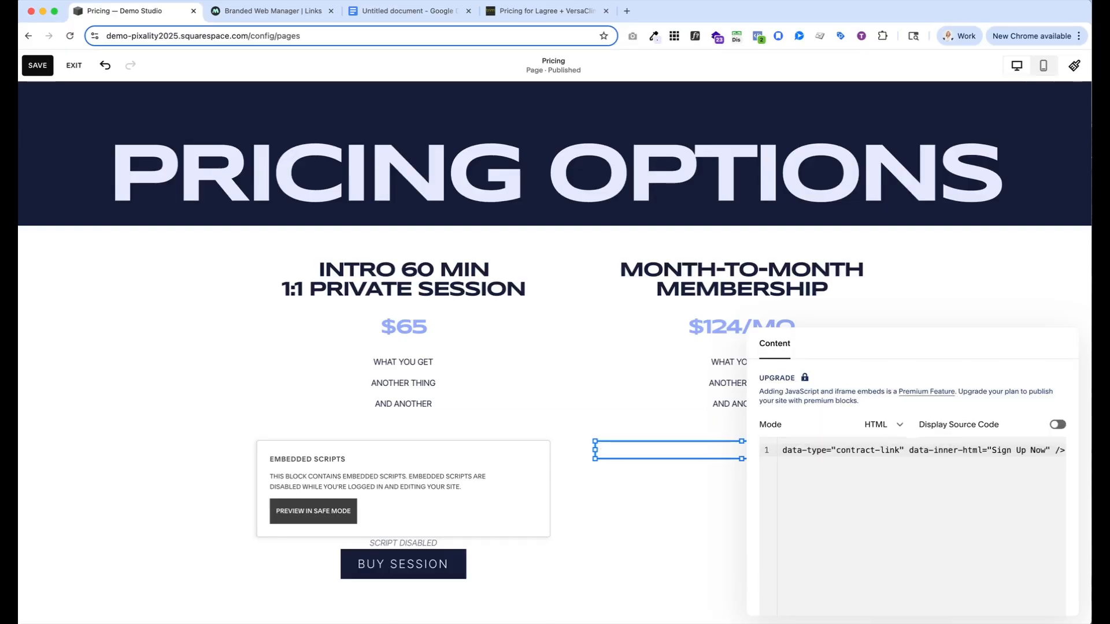
left_click(638, 479)
Shorten the code blocks beneath the two pricing columns
scroll(638, 480, "down", 1)
left_click_drag(688, 525, 695, 429)
scroll(690, 451, "down", 2)
left_click(415, 510)
left_click_drag(405, 582, 405, 458)
left_click(649, 515)
Reduce the pricing section's height so that it ends just below the buttons
scroll(651, 516, "down", 3)
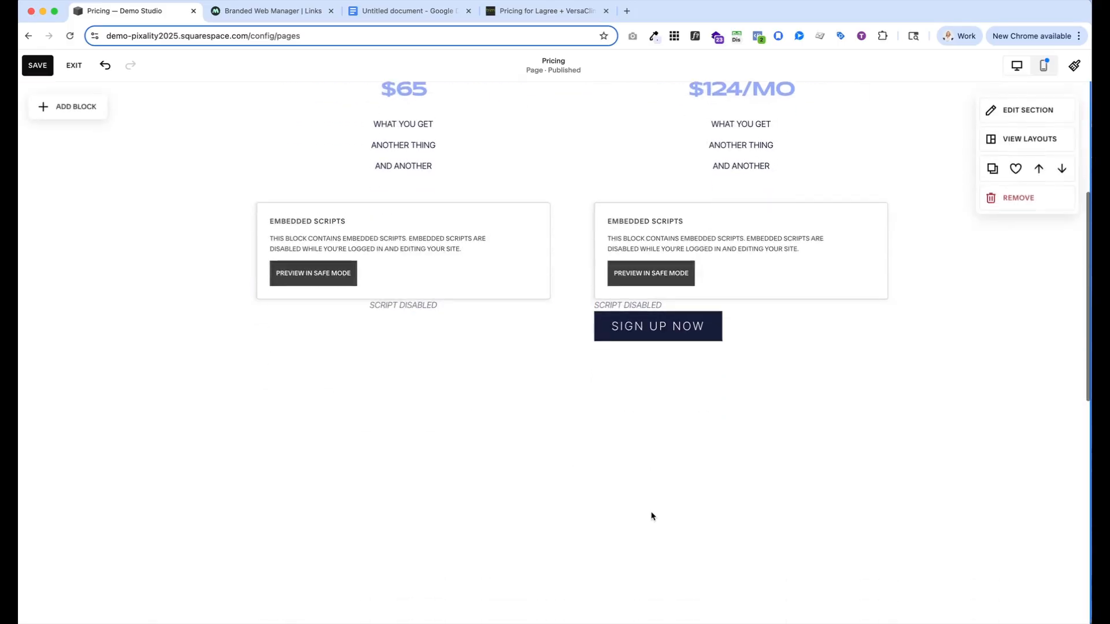
scroll(651, 515, "down", 6)
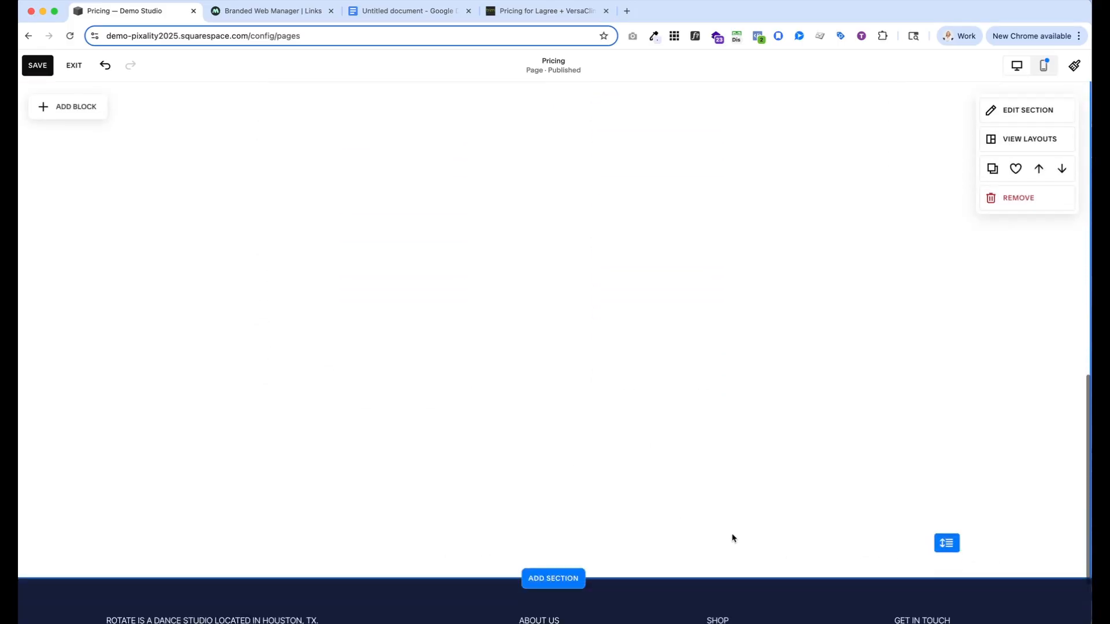
left_click_drag(947, 496, 938, 149)
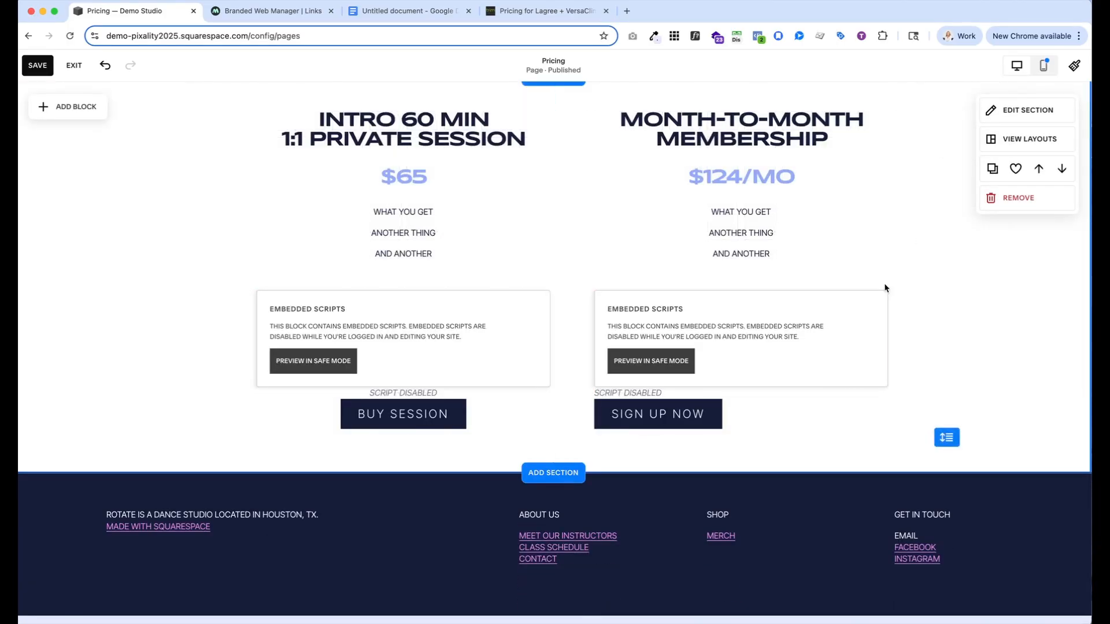
Wrap the Sign Up Now embed code in <center> and </center> tags to centre the button
scroll(707, 327, "up", 5)
scroll(708, 327, "down", 5)
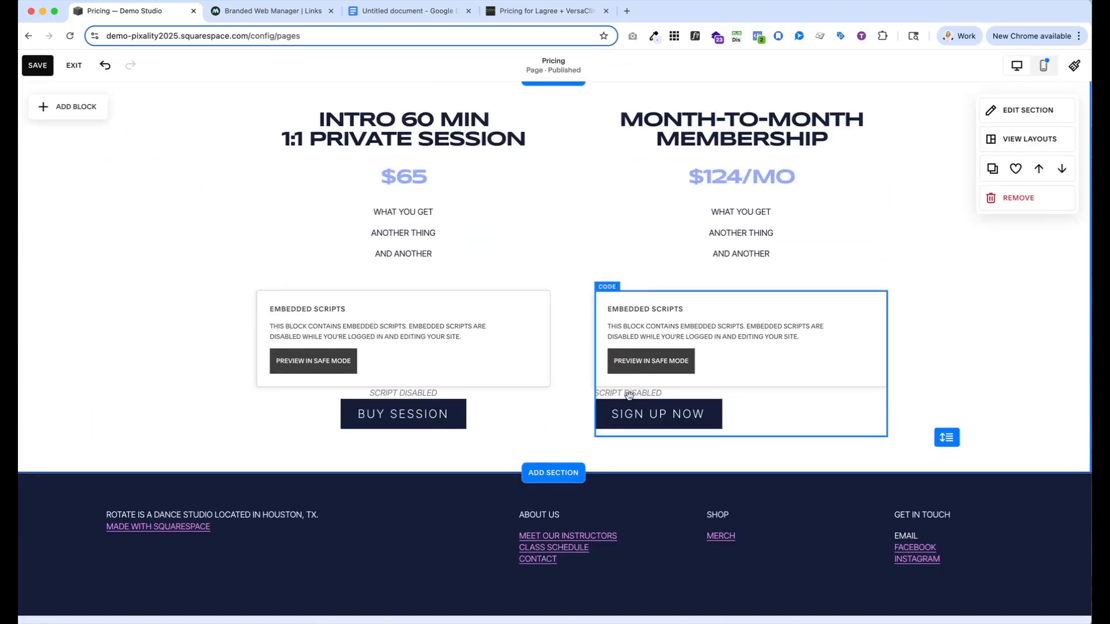
left_click(630, 318)
left_click(607, 266)
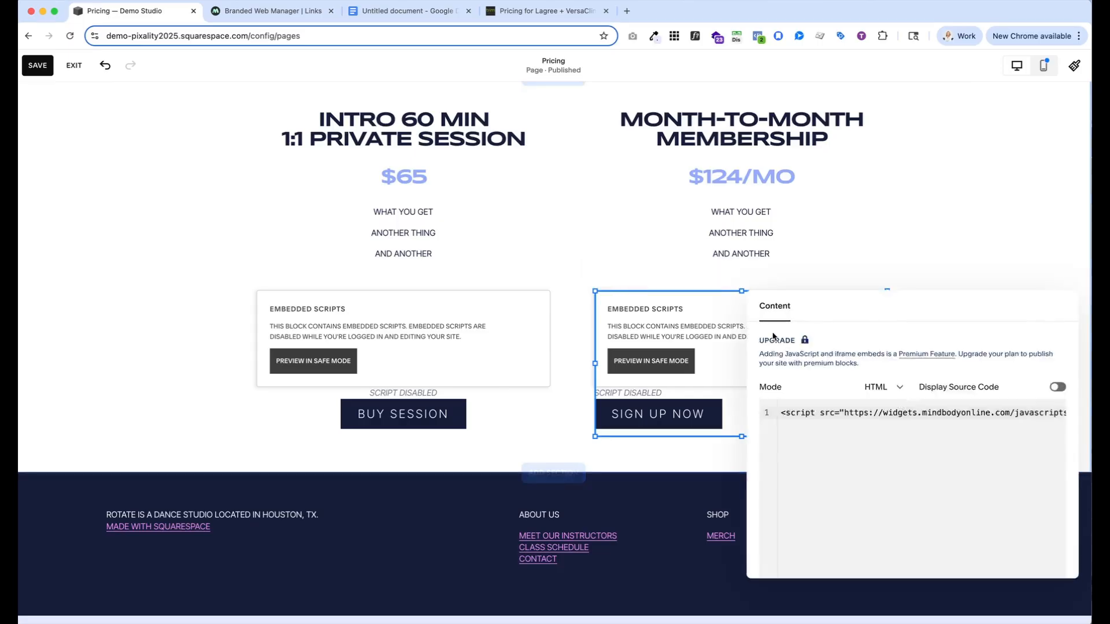
left_click(782, 411)
key("Return")
type("<center>")
left_click(867, 463)
key("Return")
type("</center>")
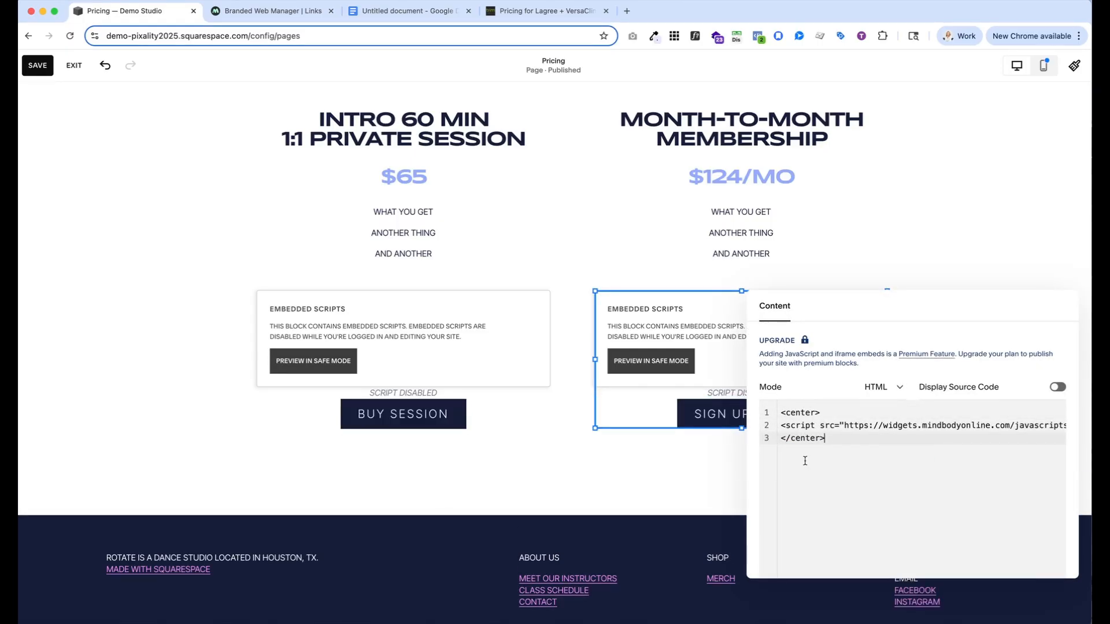
Save the Pricing page changes and exit the page editor
left_click(678, 458)
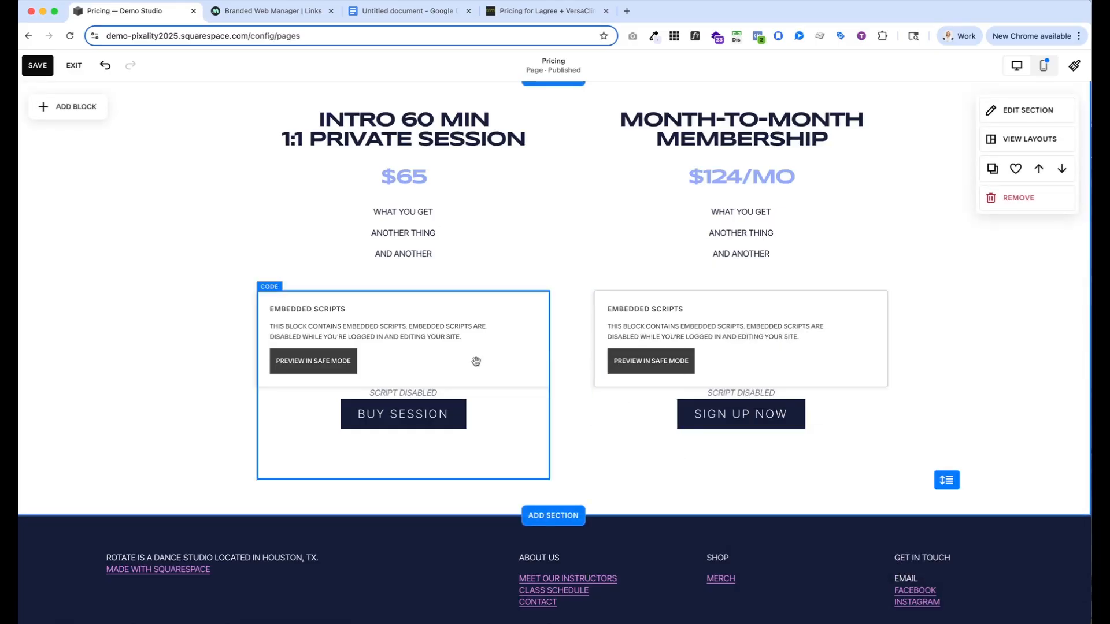
left_click(37, 65)
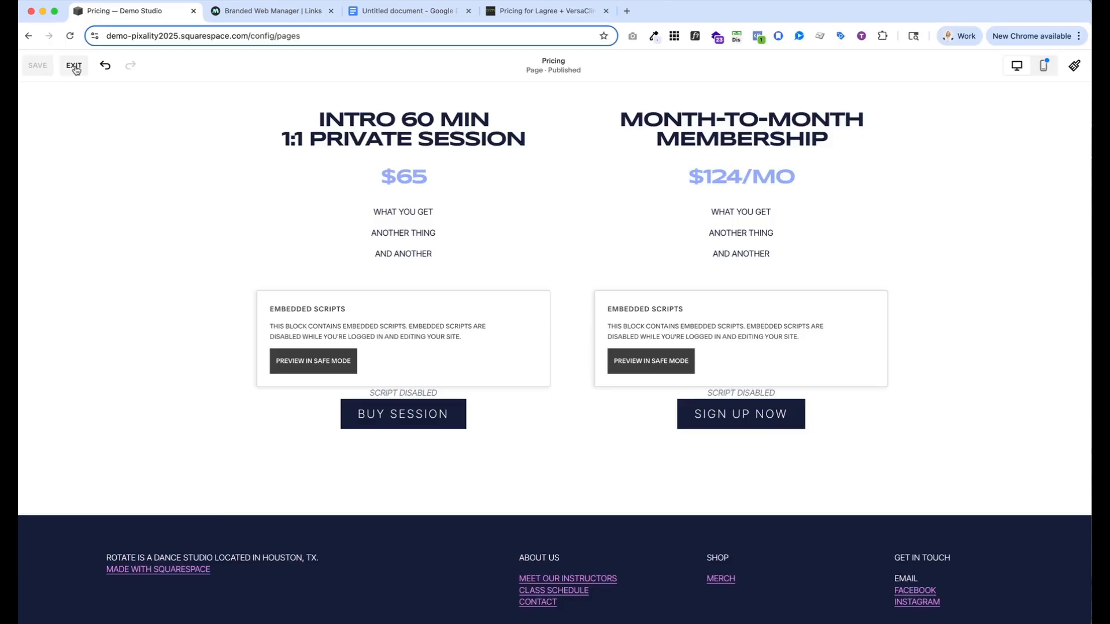
left_click(74, 66)
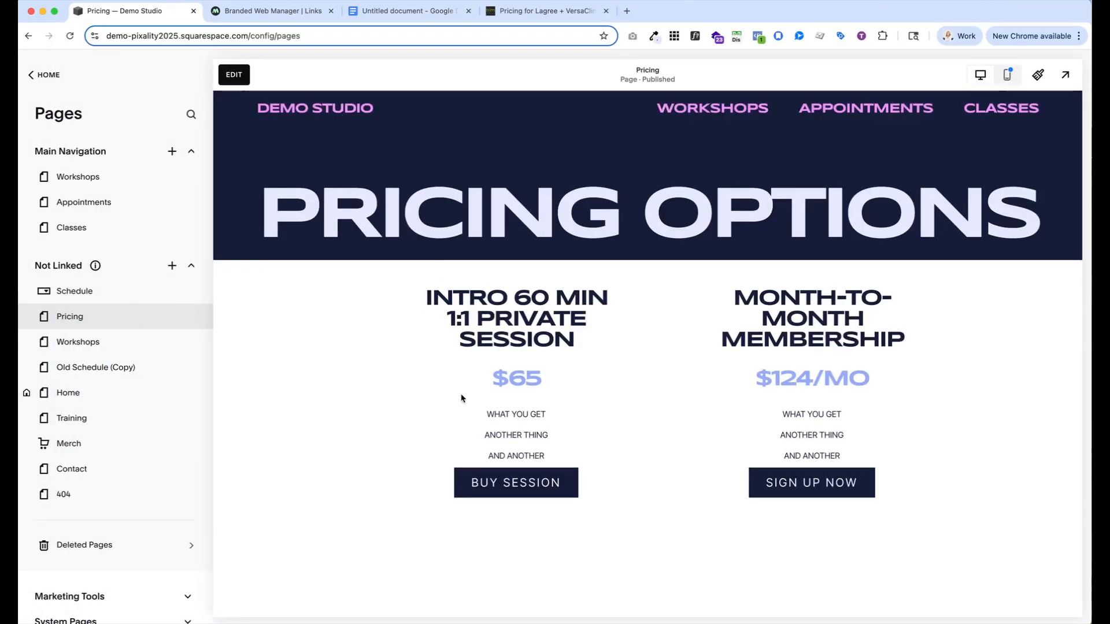
Test the Sign Up Now and Buy Session buttons by opening the Mindbody checkout window of each
left_click(805, 486)
left_click_drag(152, 8, 432, 98)
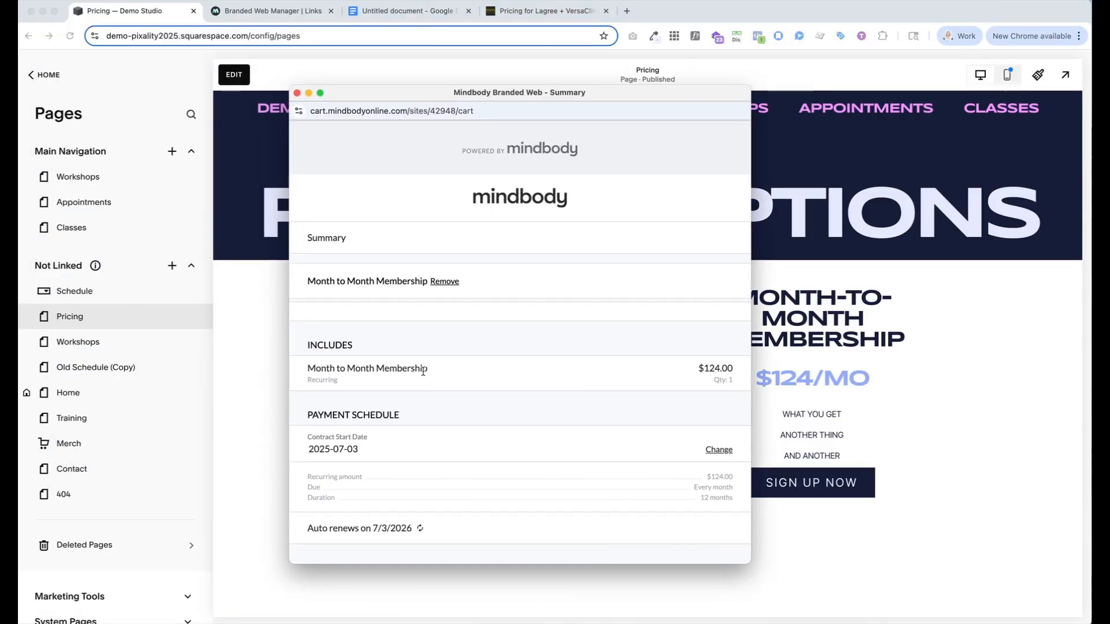
left_click(297, 93)
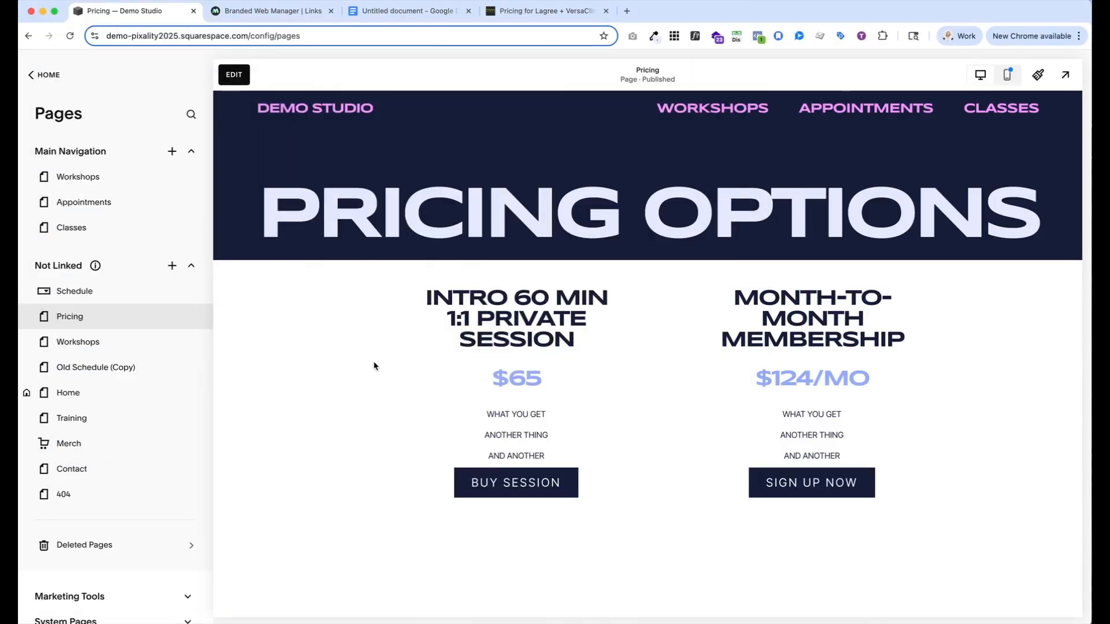
left_click(506, 482)
left_click_drag(30, 0, 427, 136)
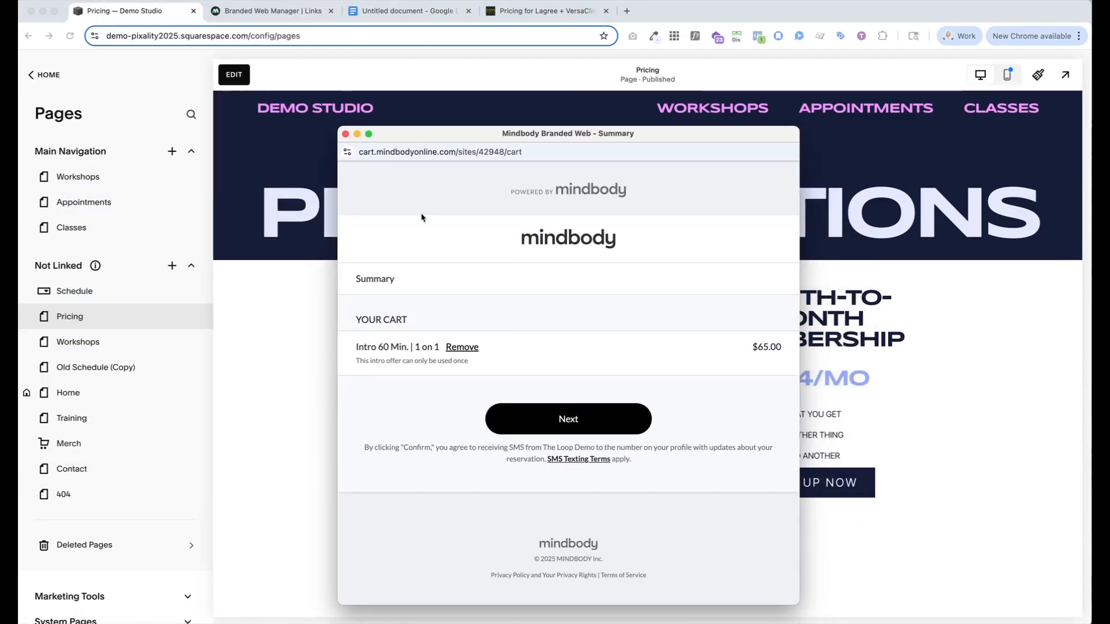
Close the Mindbody checkout window and open the site's Custom CSS editor
left_click(346, 134)
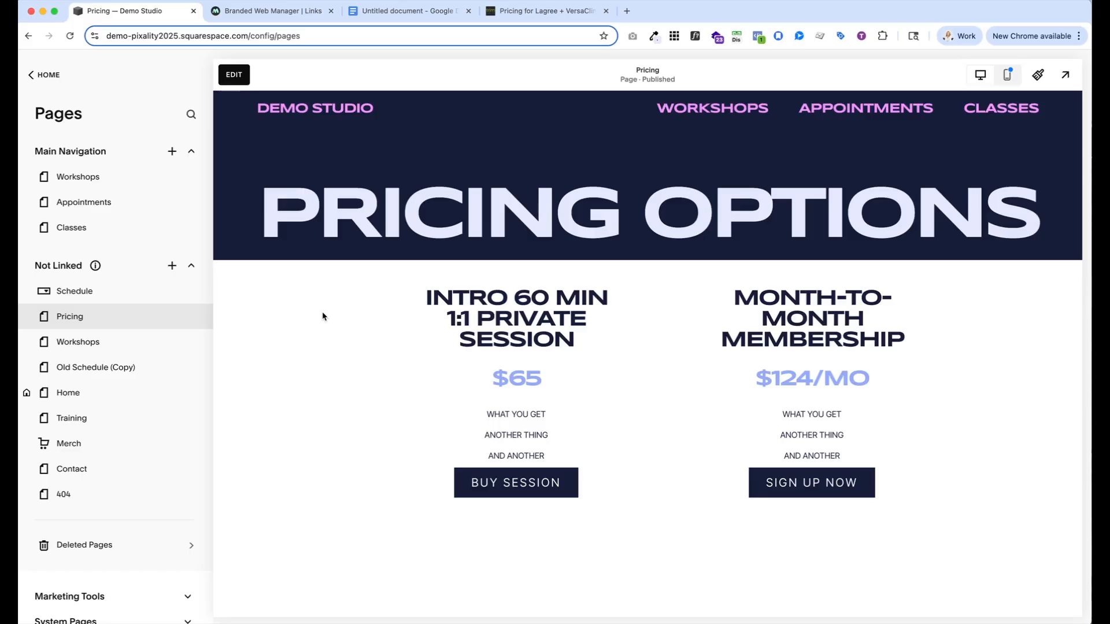
scroll(185, 321, "down", 2)
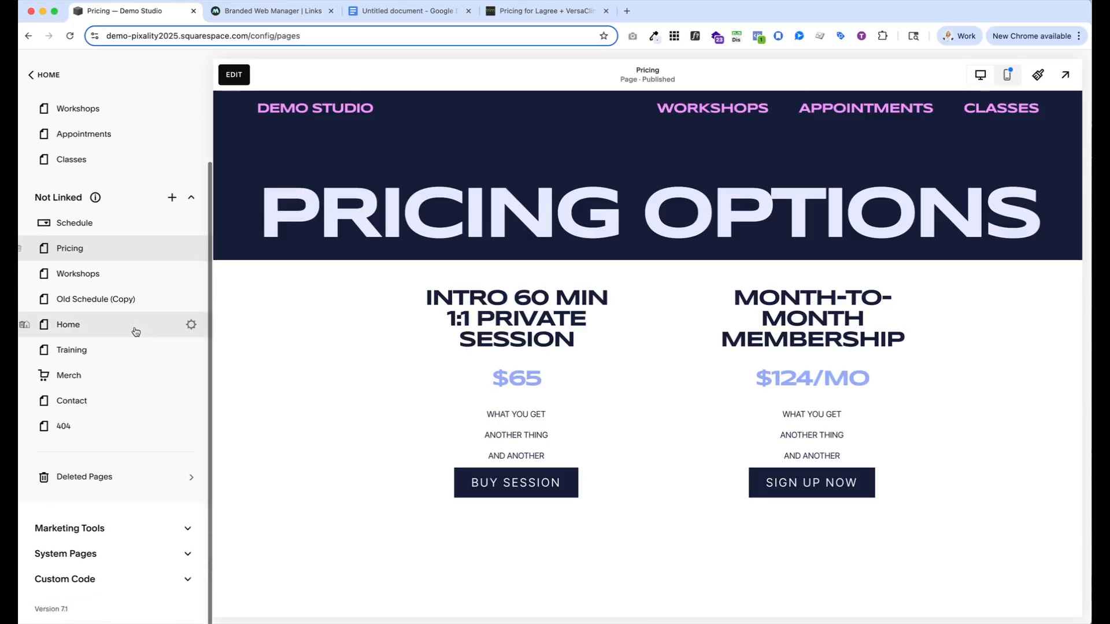
left_click(188, 581)
scroll(188, 572, "down", 2)
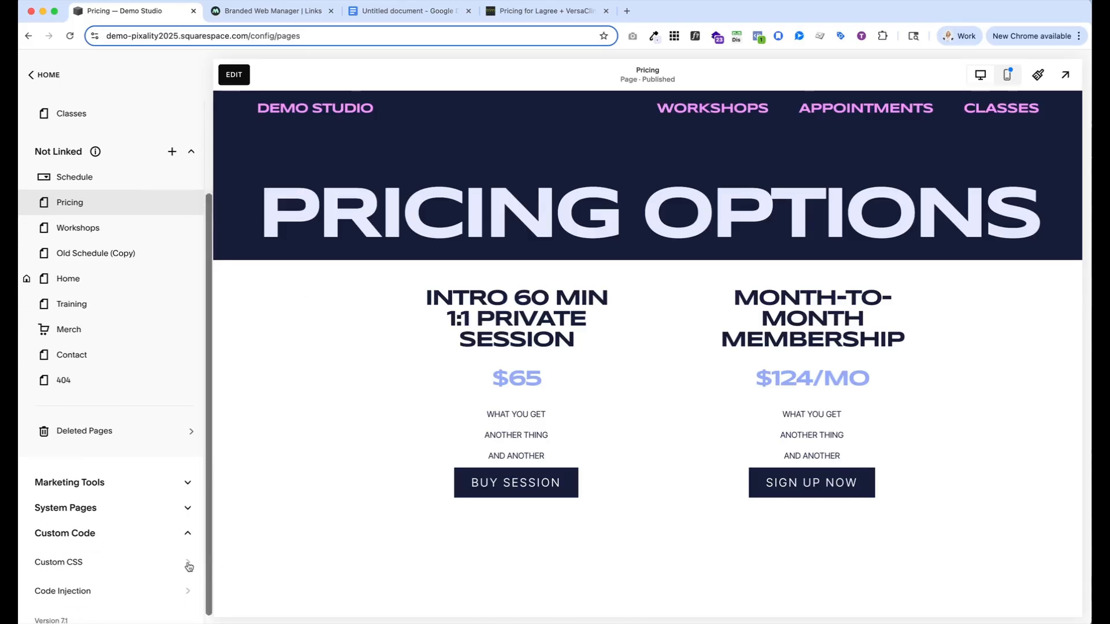
left_click(190, 566)
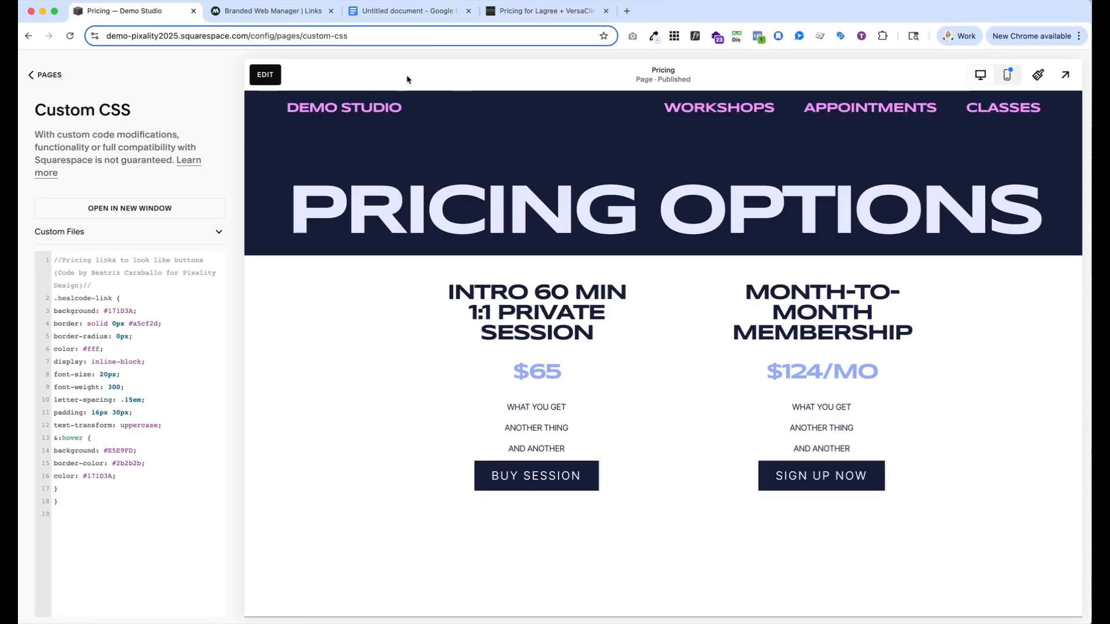
Copy the list of commented healcode link selectors from the Google Docs document and paste it below the button rule in Custom CSS
left_click(410, 13)
scroll(368, 364, "down", 7)
scroll(368, 364, "down", 1)
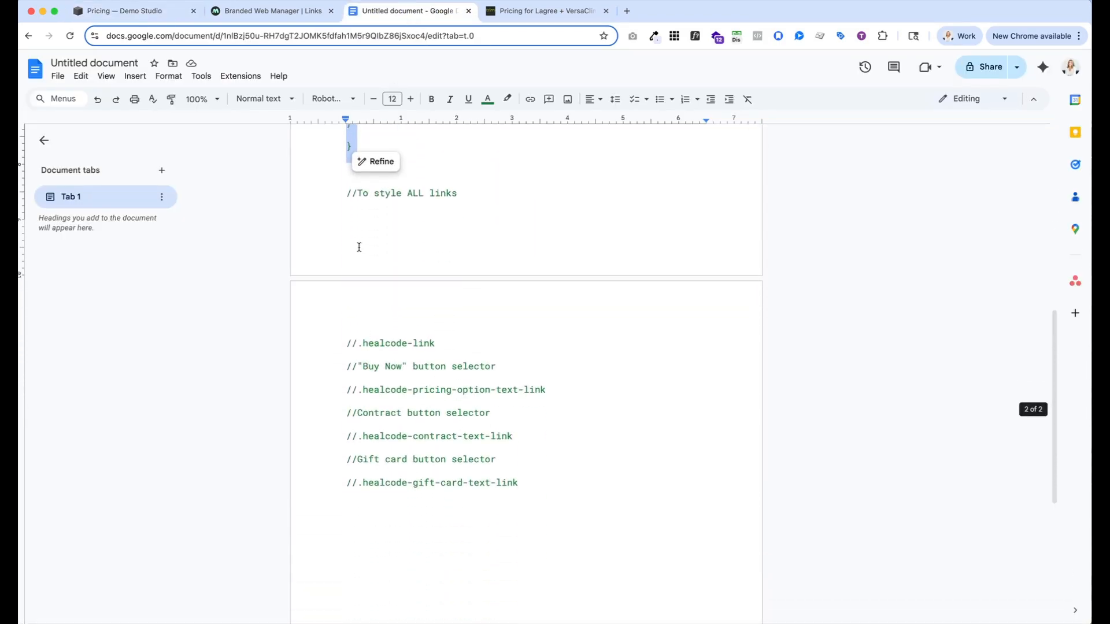
left_click_drag(347, 193, 538, 479)
key("super+c")
left_click(124, 11)
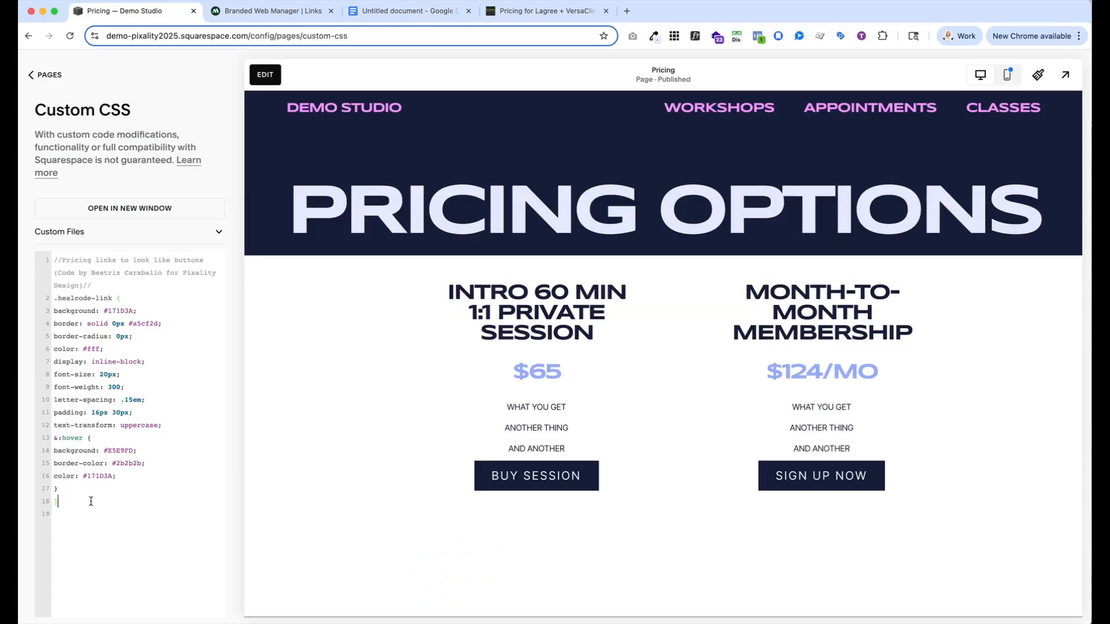
key("Return")
key("Return")
key("super+v")
Replace the button rule's .healcode-link selector with .healcode-pricing-option-text-link from the commented list
scroll(93, 502, "down", 1)
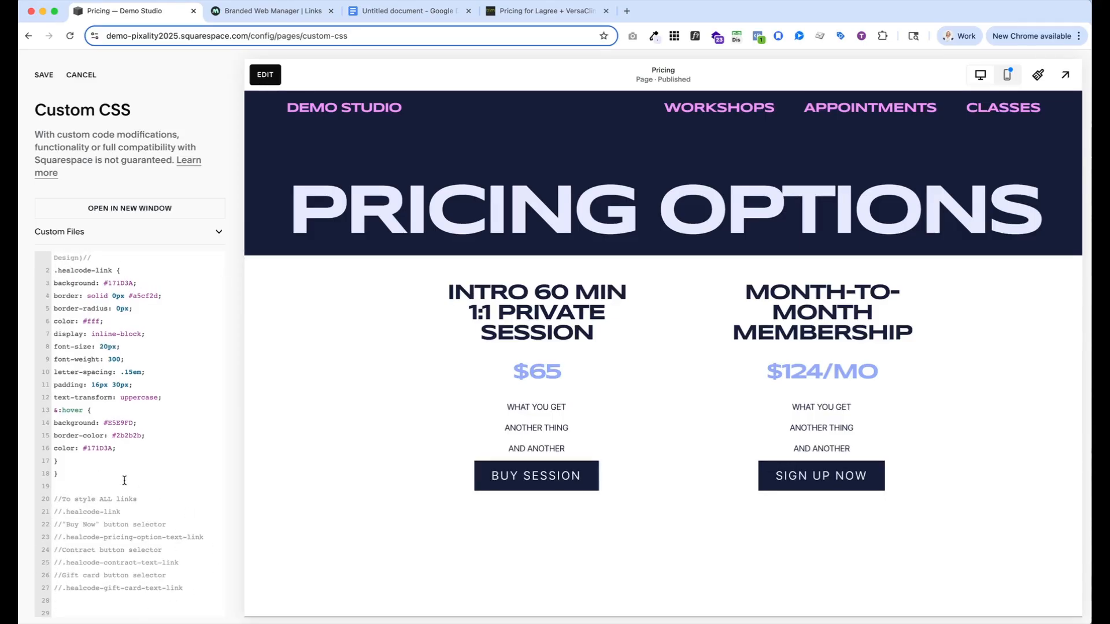
scroll(86, 532, "down", 1)
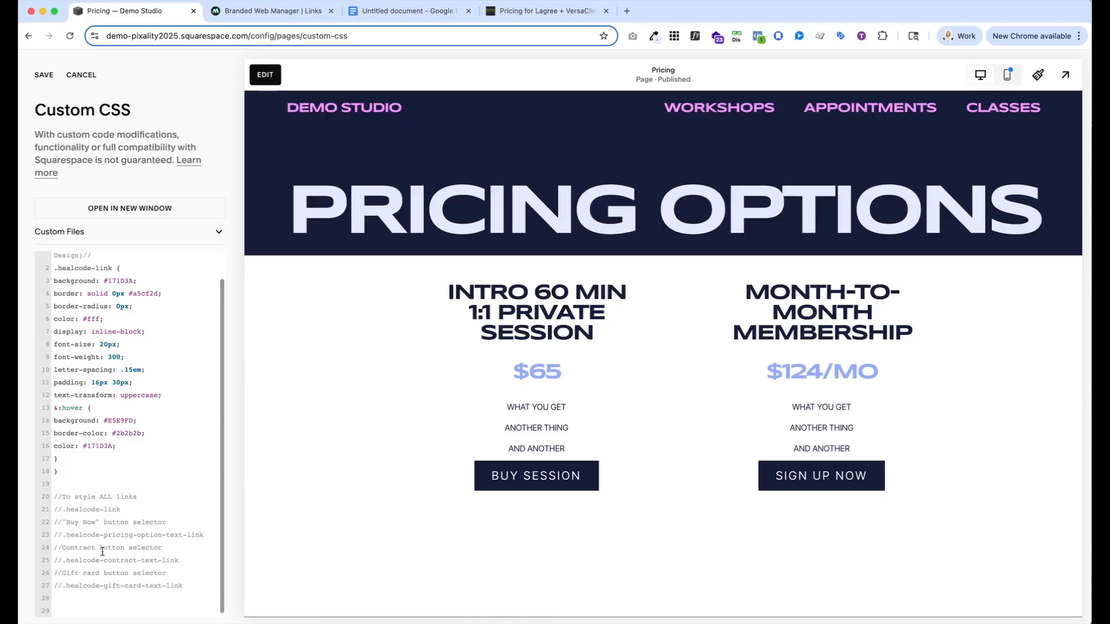
scroll(110, 564, "down", 1)
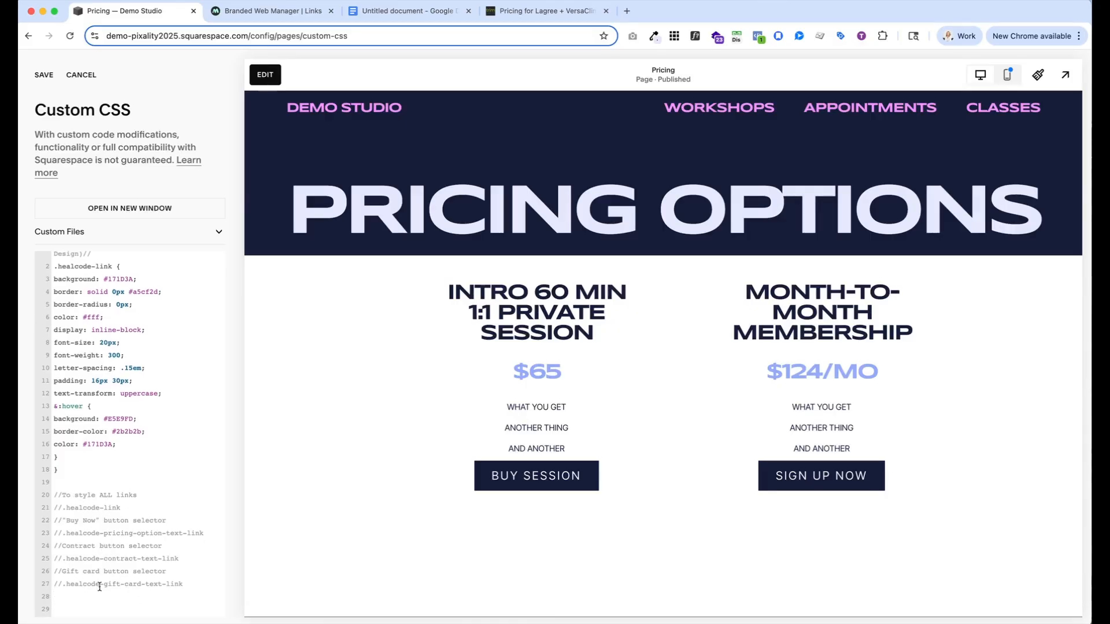
scroll(100, 586, "up", 2)
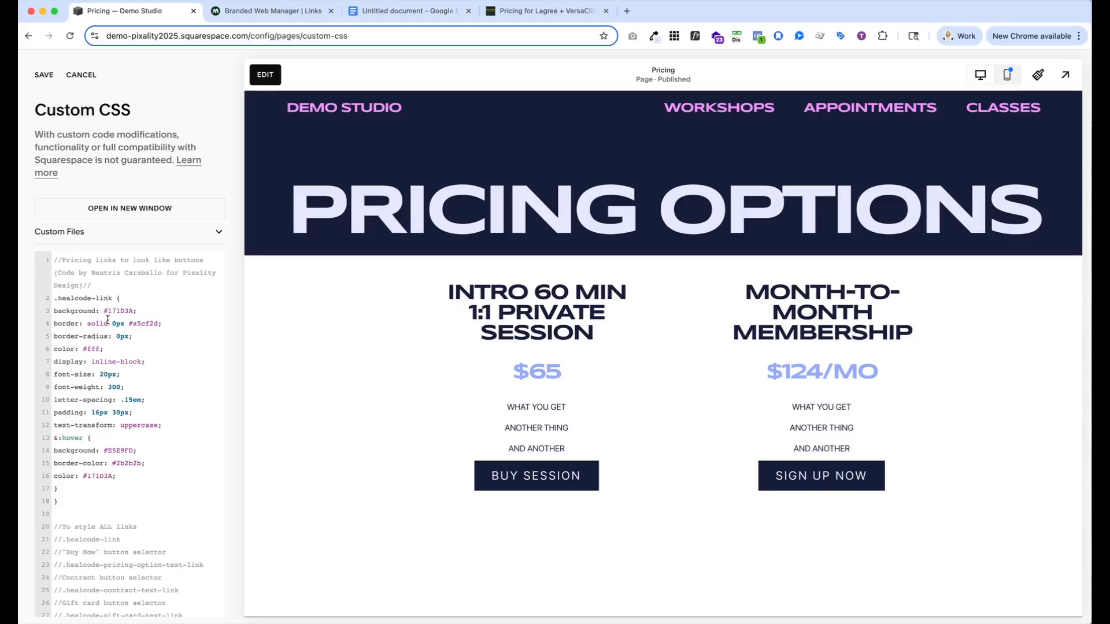
scroll(107, 320, "down", 2)
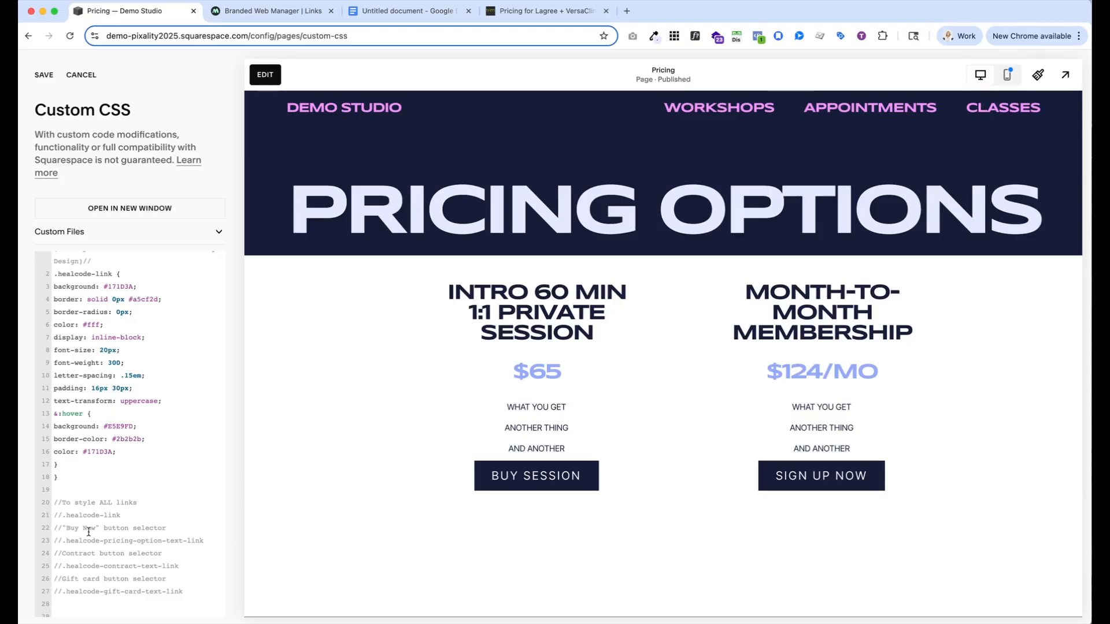
left_click_drag(62, 540, 203, 537)
key("ctrl+c")
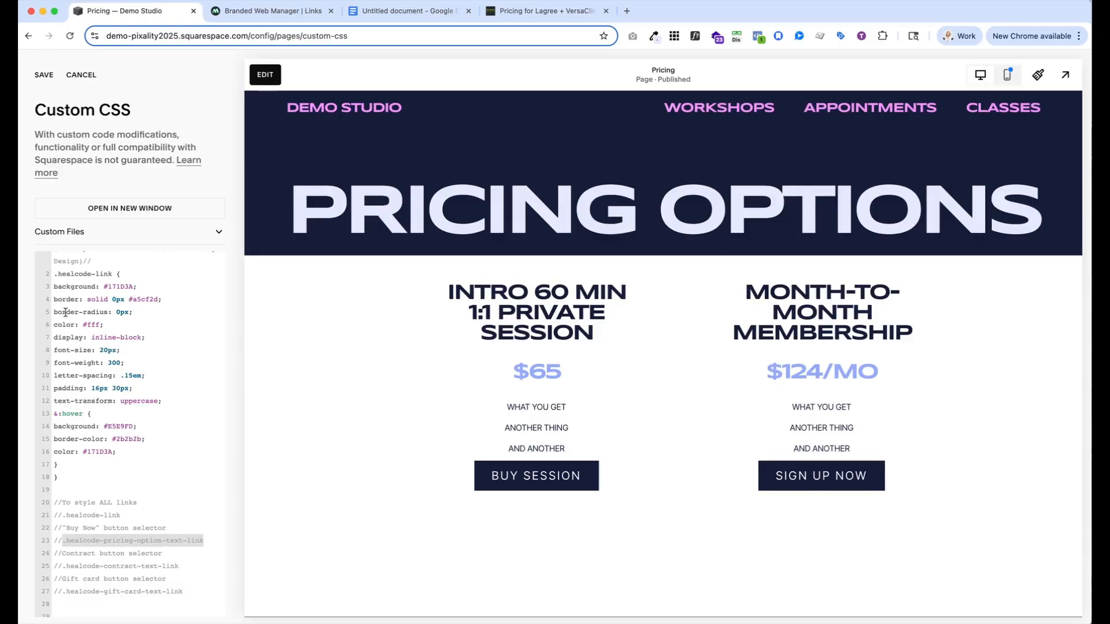
left_click_drag(113, 272, 45, 278)
key("ctrl+v")
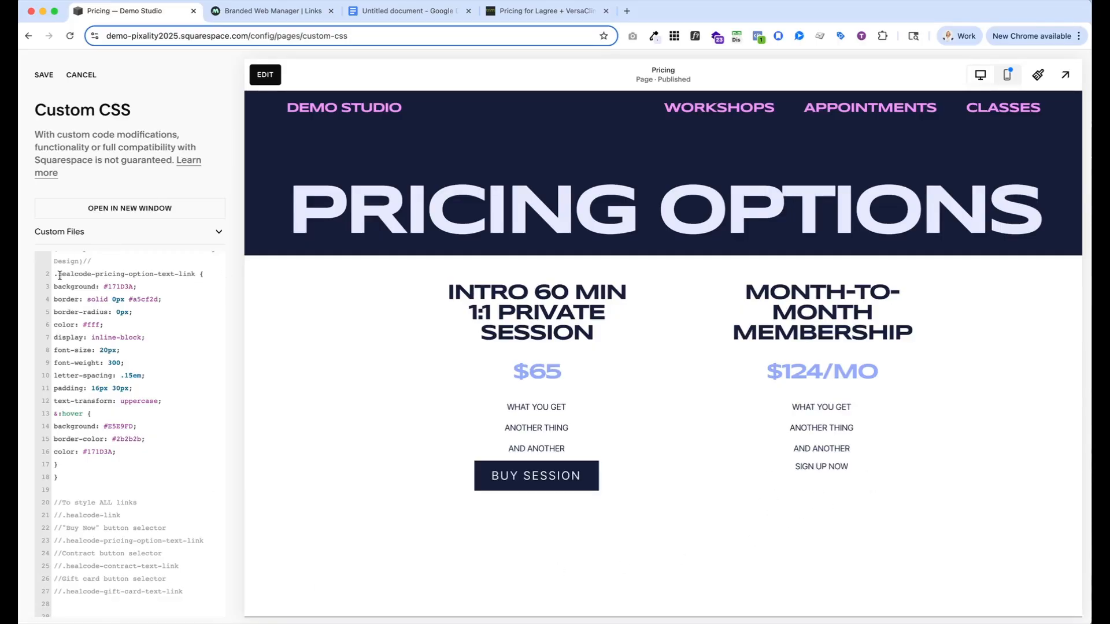
Duplicate the entire .healcode-pricing-option-text-link rule directly below the original, above the selector comments
scroll(58, 275, "up", 1)
left_click_drag(49, 290, 97, 491)
key("ctrl+c")
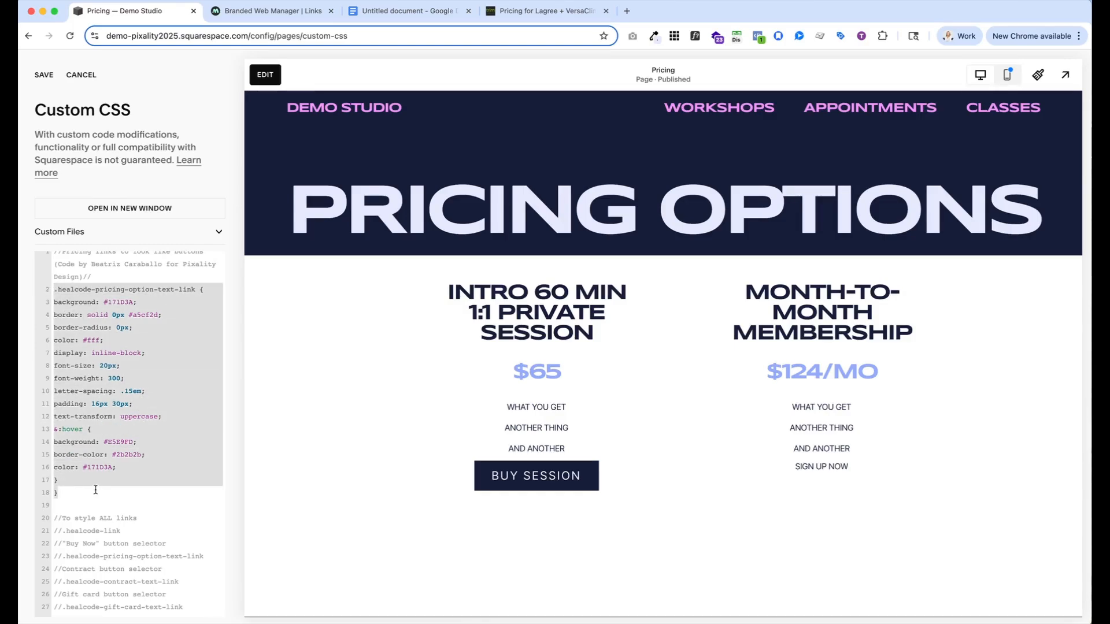
left_click(94, 490)
key("ctrl+v")
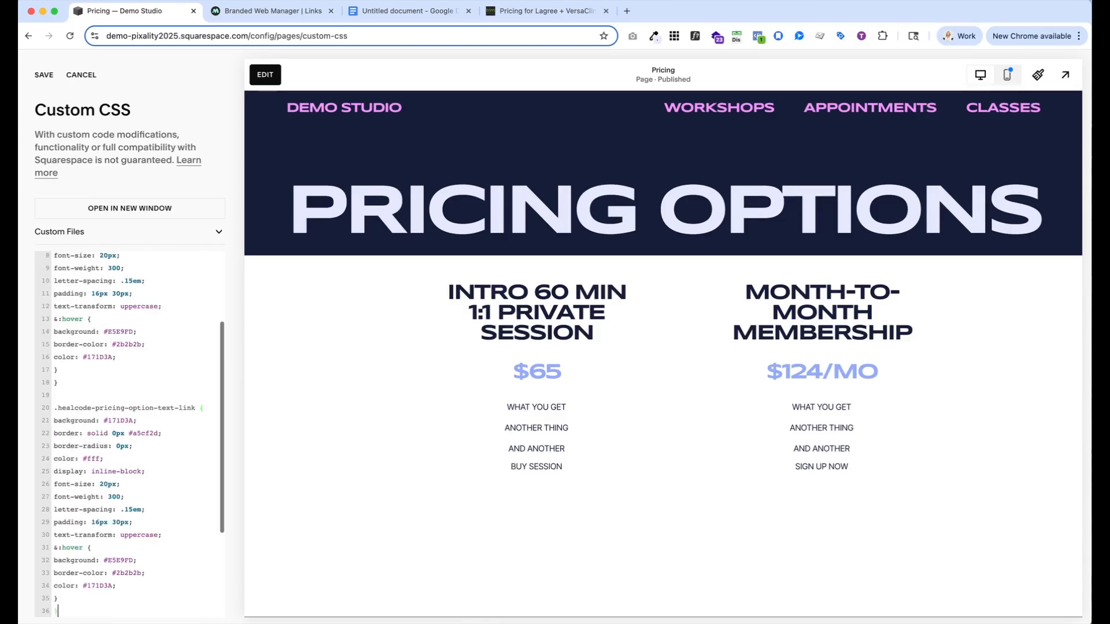
Change the duplicated rule's selector to .healcode-contract-text-link, copied from the commented list
scroll(98, 521, "down", 3)
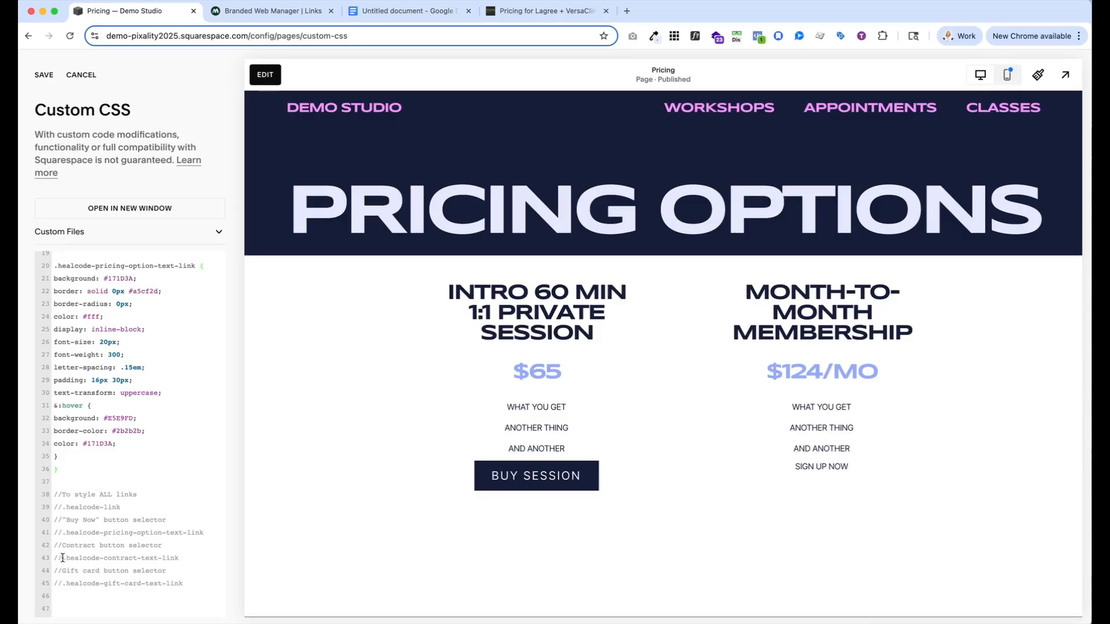
left_click_drag(63, 558, 184, 556)
key("super+c")
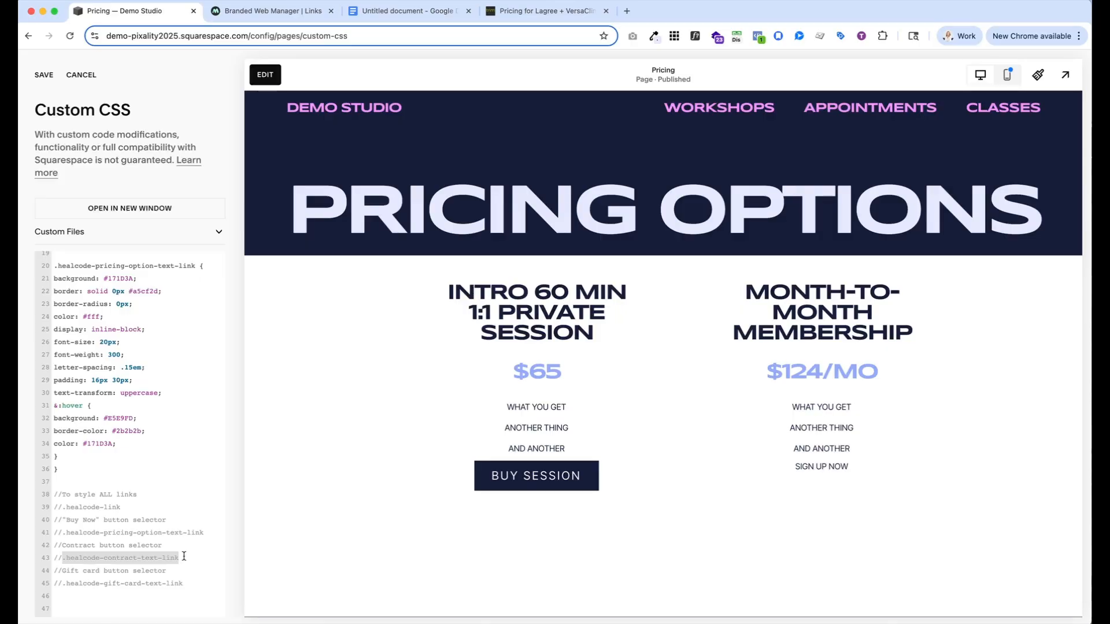
scroll(184, 556, "up", 1)
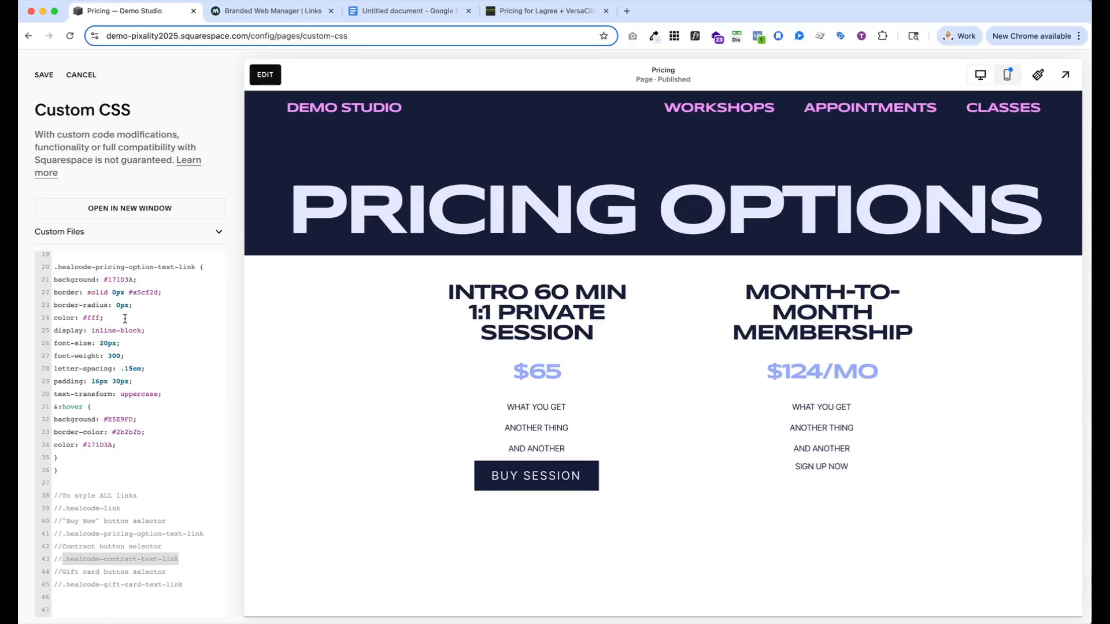
left_click_drag(194, 266, 44, 271)
key("super+v")
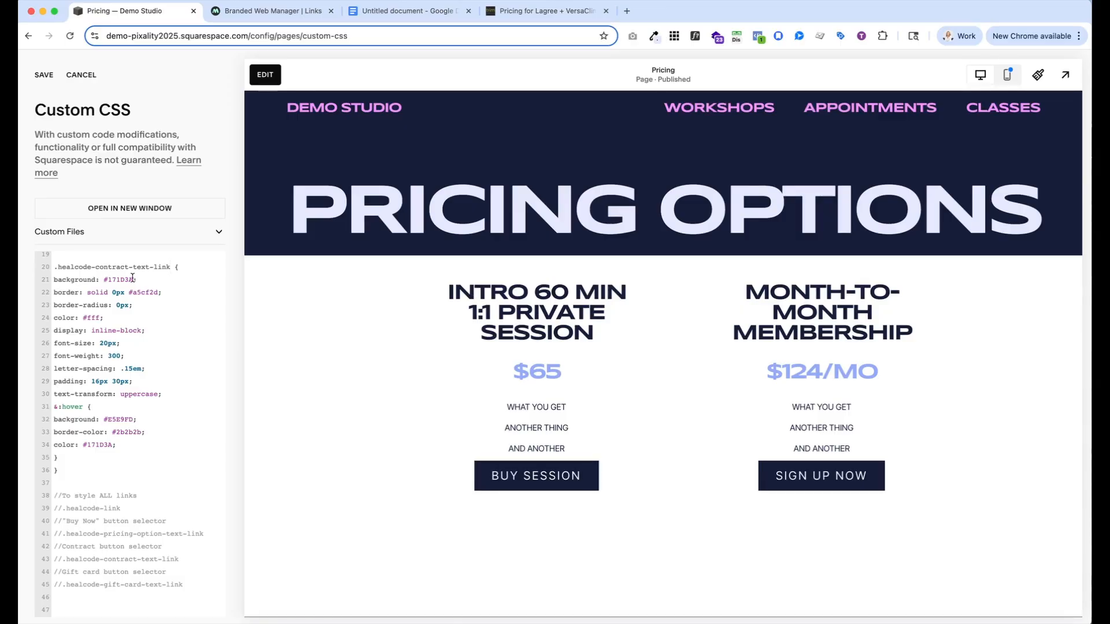
Sample a pink with the colour picker and set the .healcode-contract-text-link background to #e261da
left_click(653, 35)
left_click(593, 55)
left_click_drag(136, 282, 107, 283)
type("#e261da")
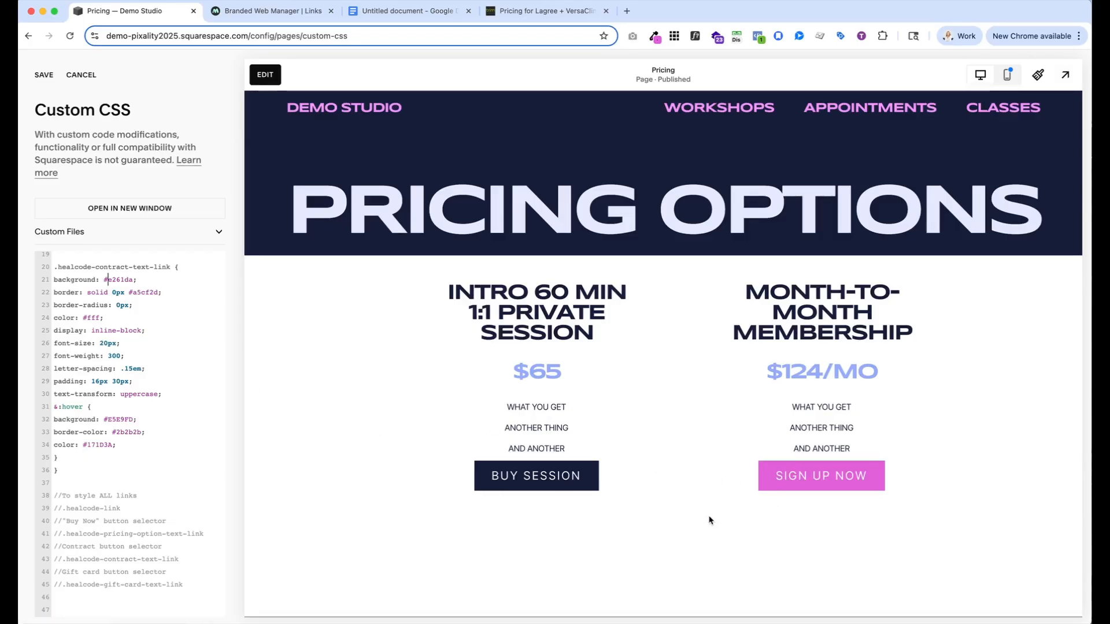
Review both button rules, save the Custom CSS and return to the Pages list
scroll(98, 431, "up", 8)
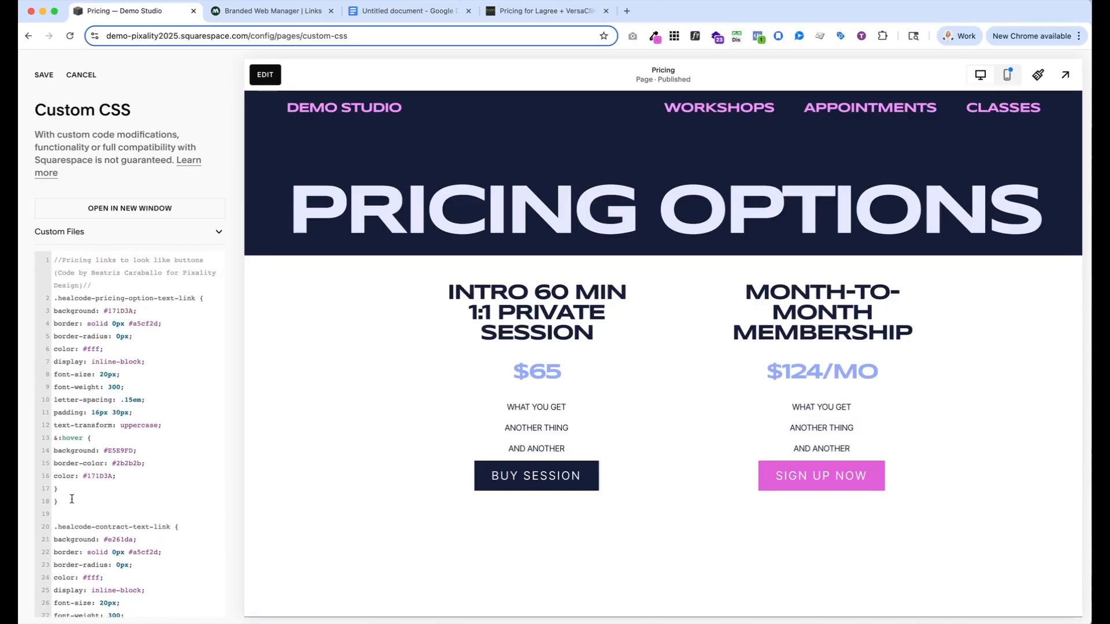
scroll(71, 499, "down", 8)
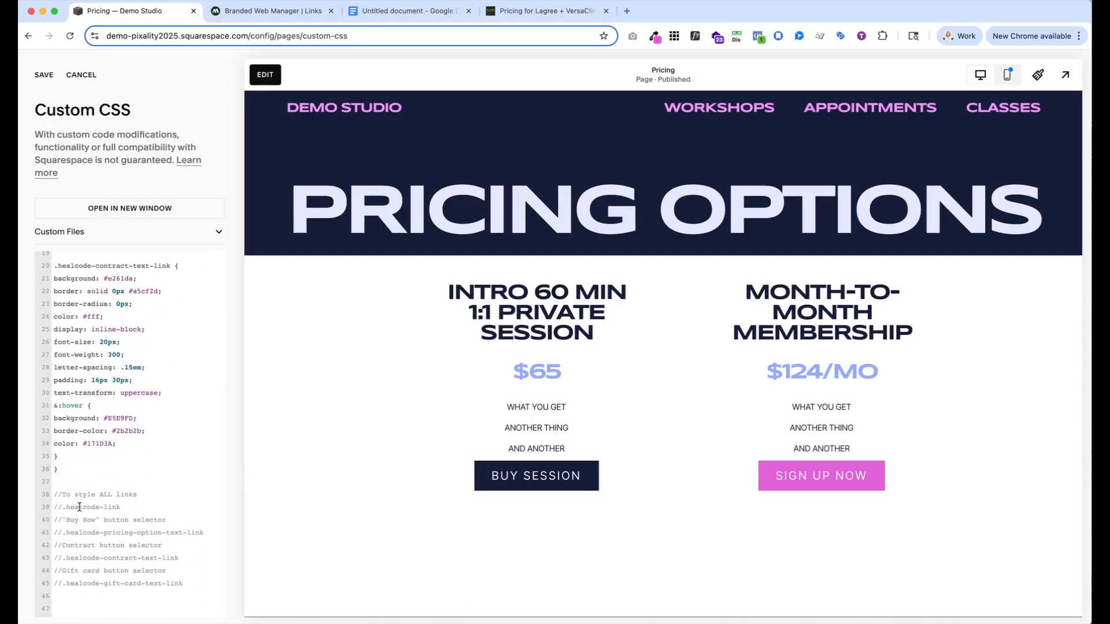
scroll(80, 507, "up", 8)
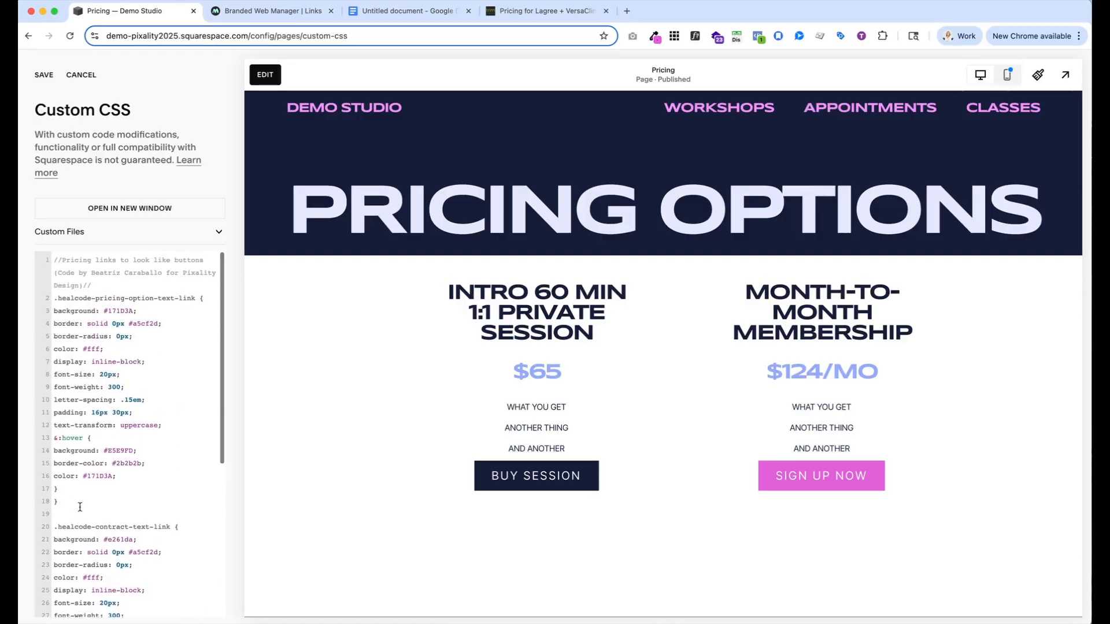
scroll(80, 507, "down", 8)
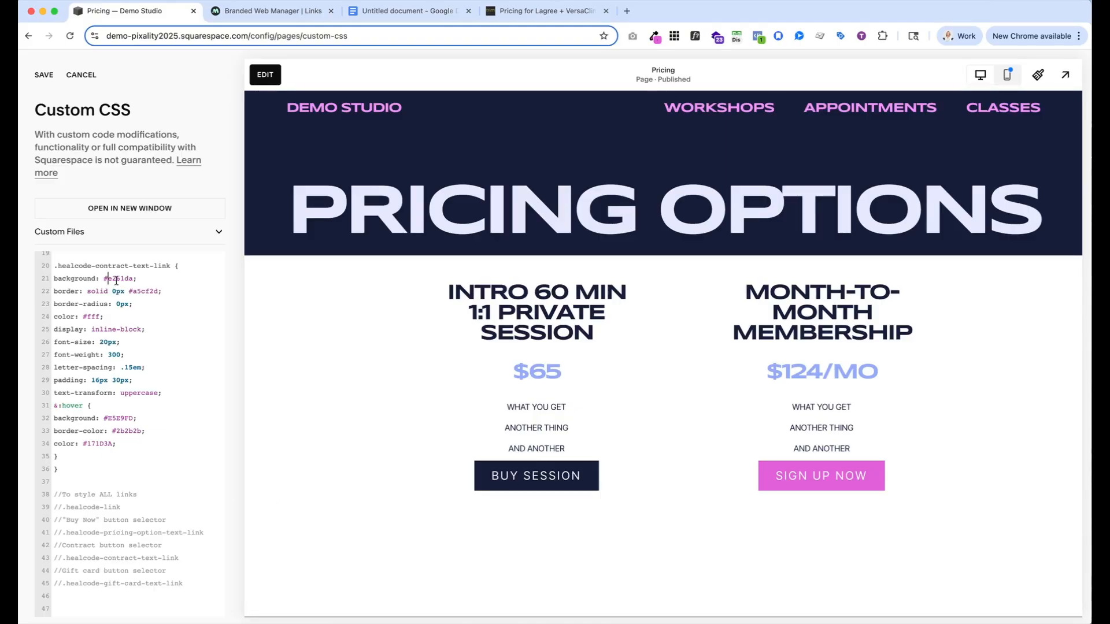
left_click(44, 75)
left_click(44, 75)
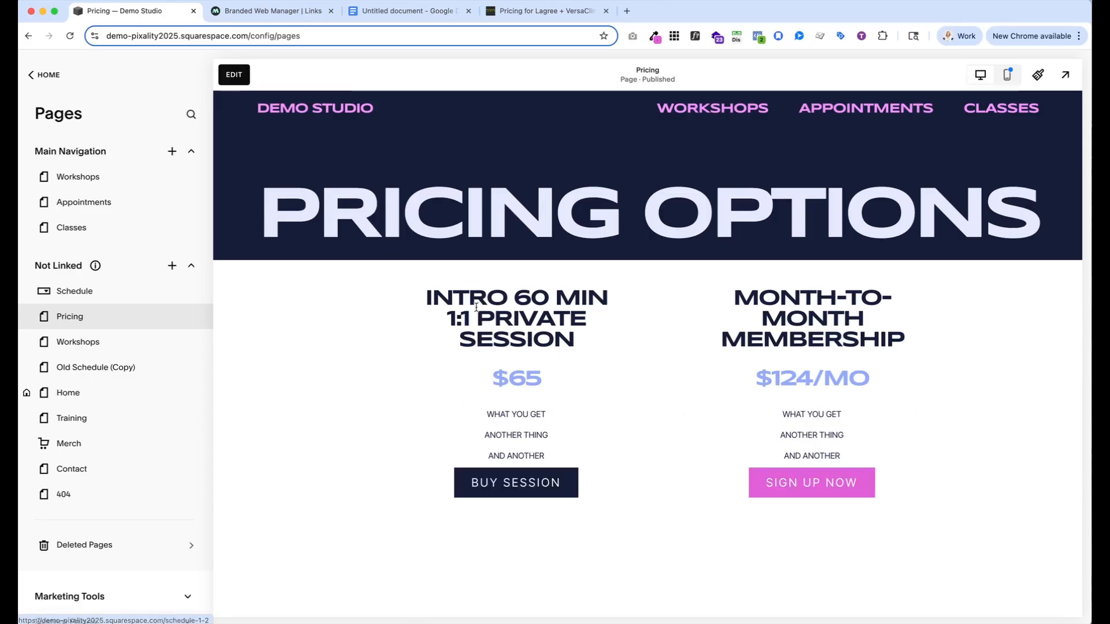
Open the Pricing page for editing and examine the order and spacing of the pricing blocks in mobile view
left_click(234, 76)
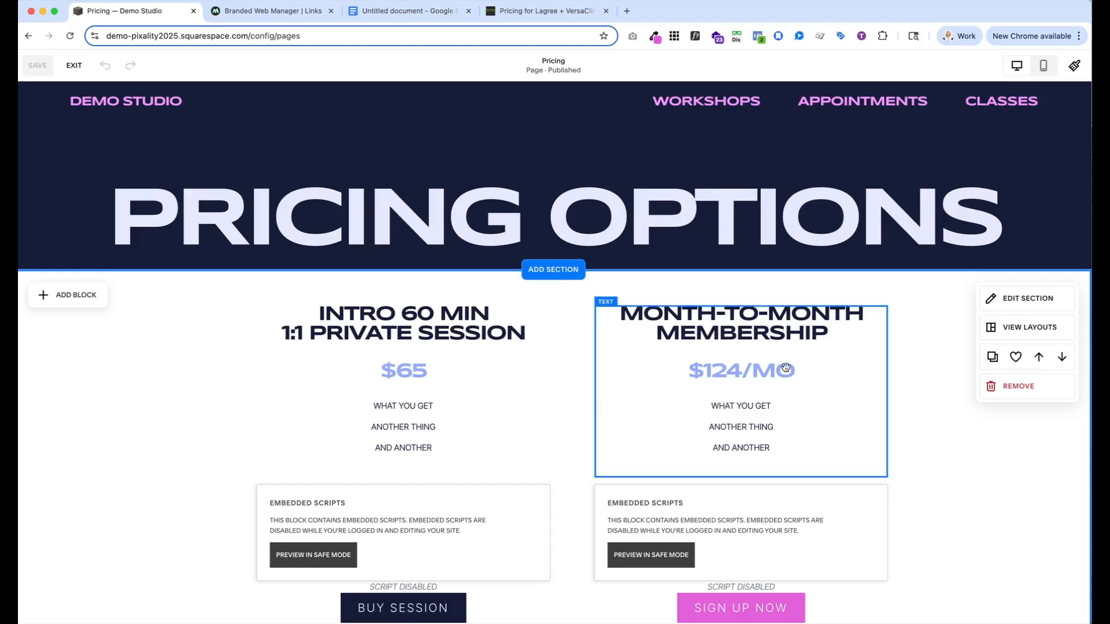
scroll(902, 421, "down", 2)
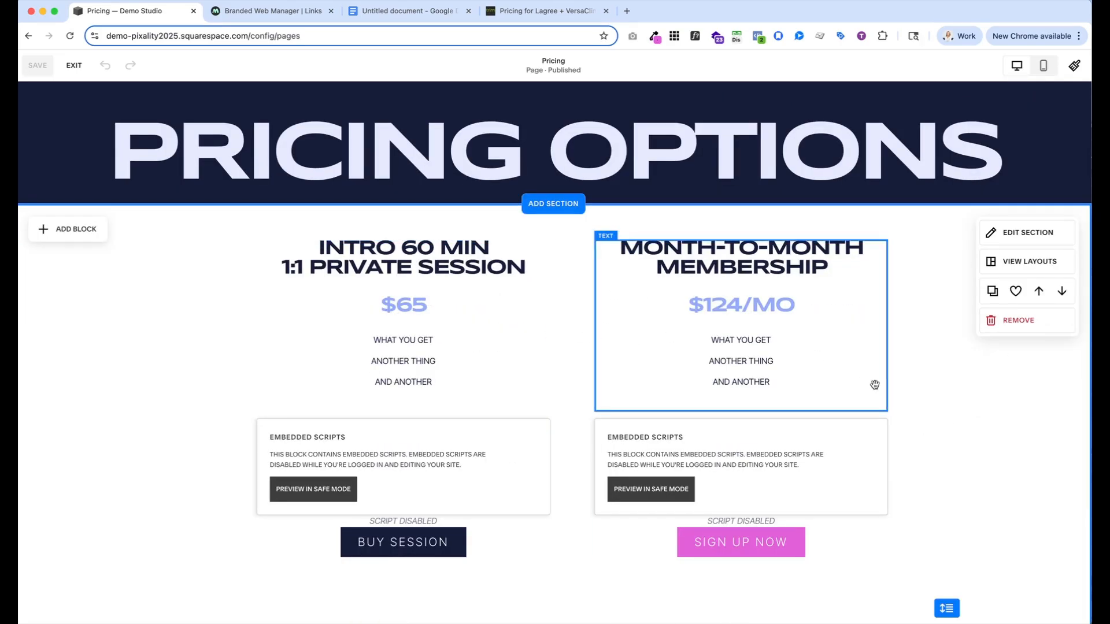
left_click(1044, 67)
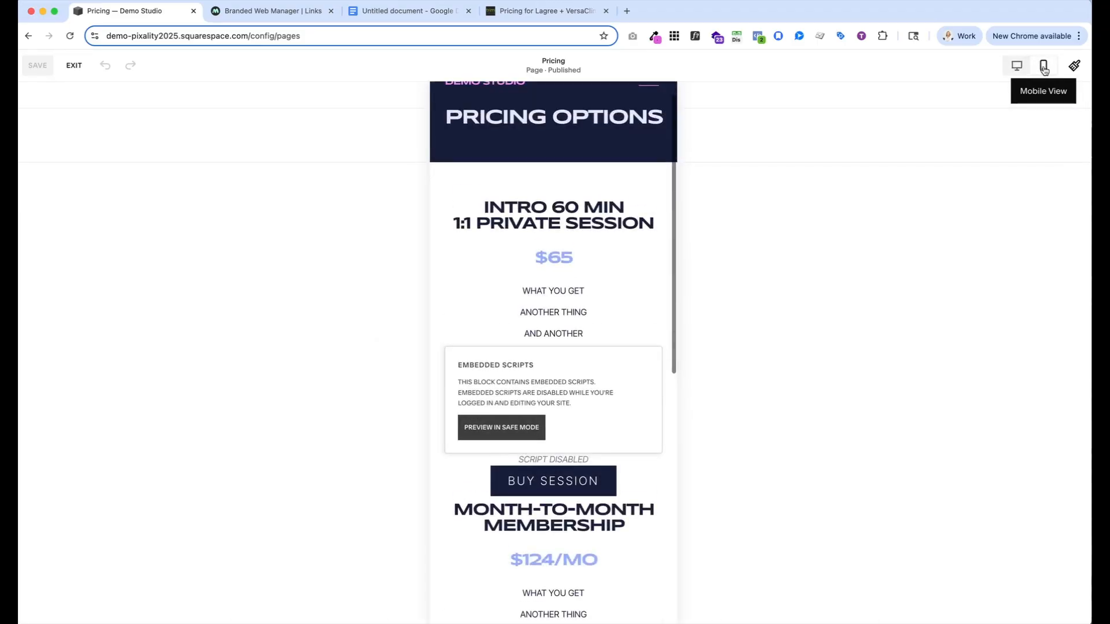
scroll(532, 279, "down", 3)
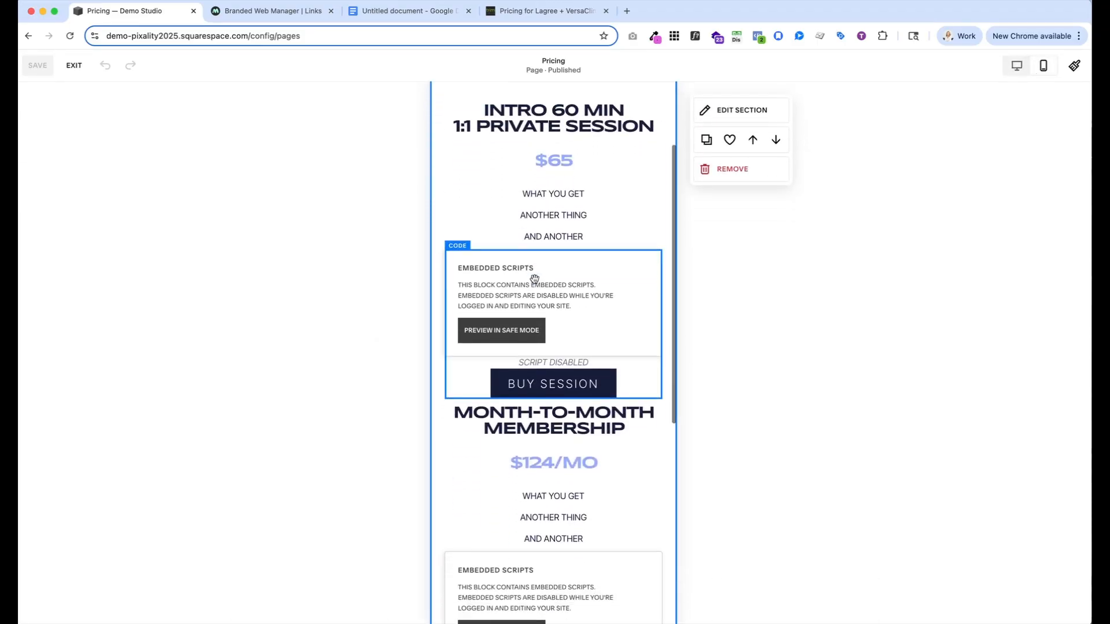
scroll(535, 279, "up", 2)
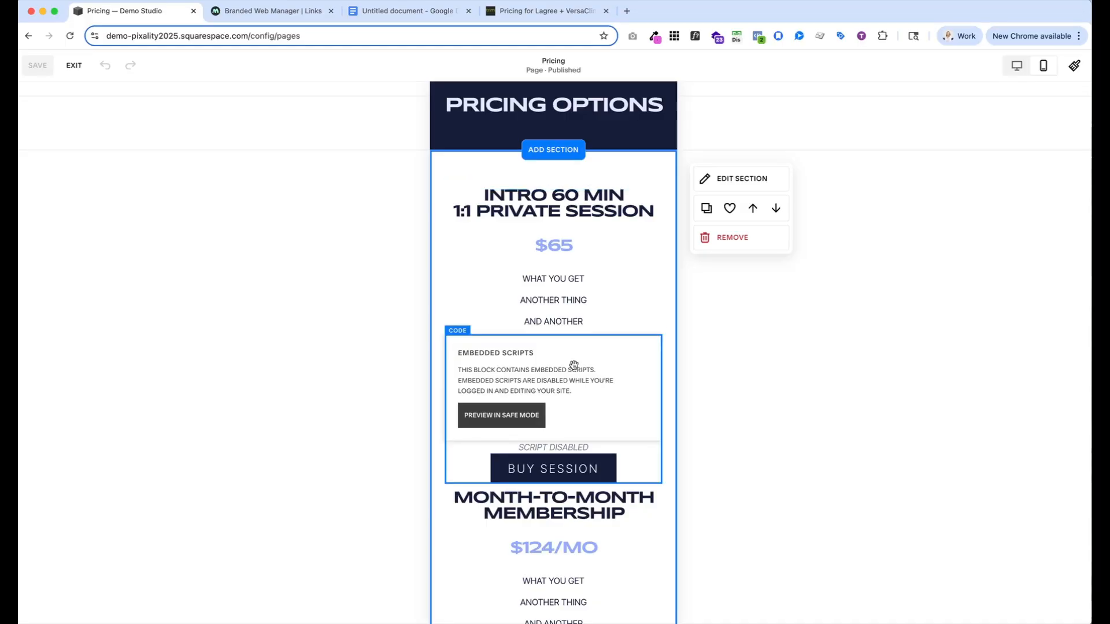
scroll(572, 364, "down", 3)
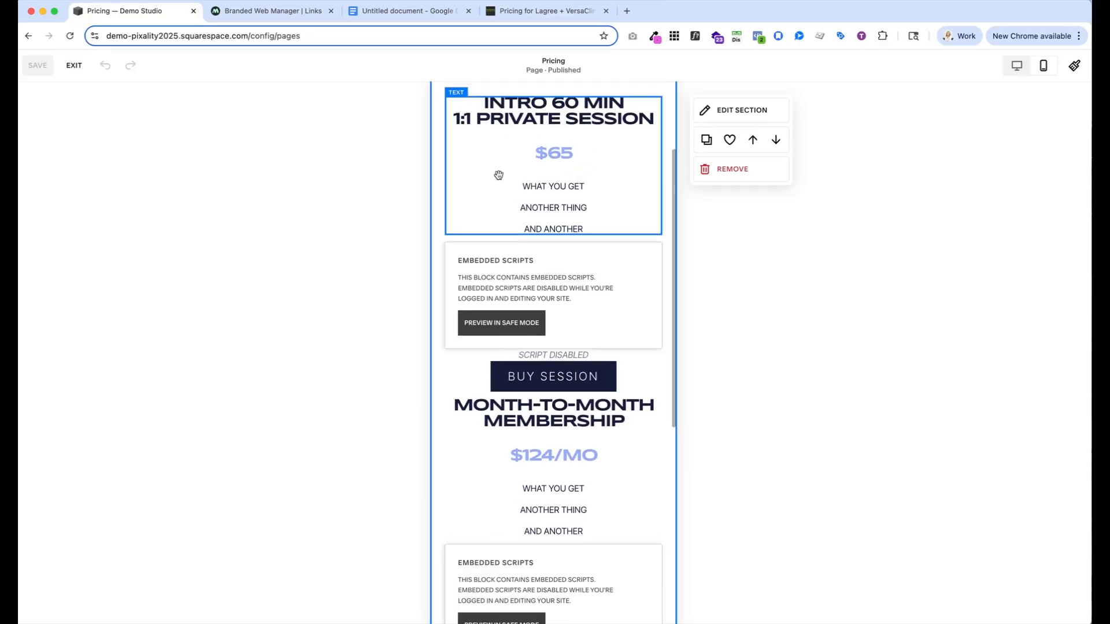
scroll(575, 278, "down", 2)
scroll(574, 277, "down", 3)
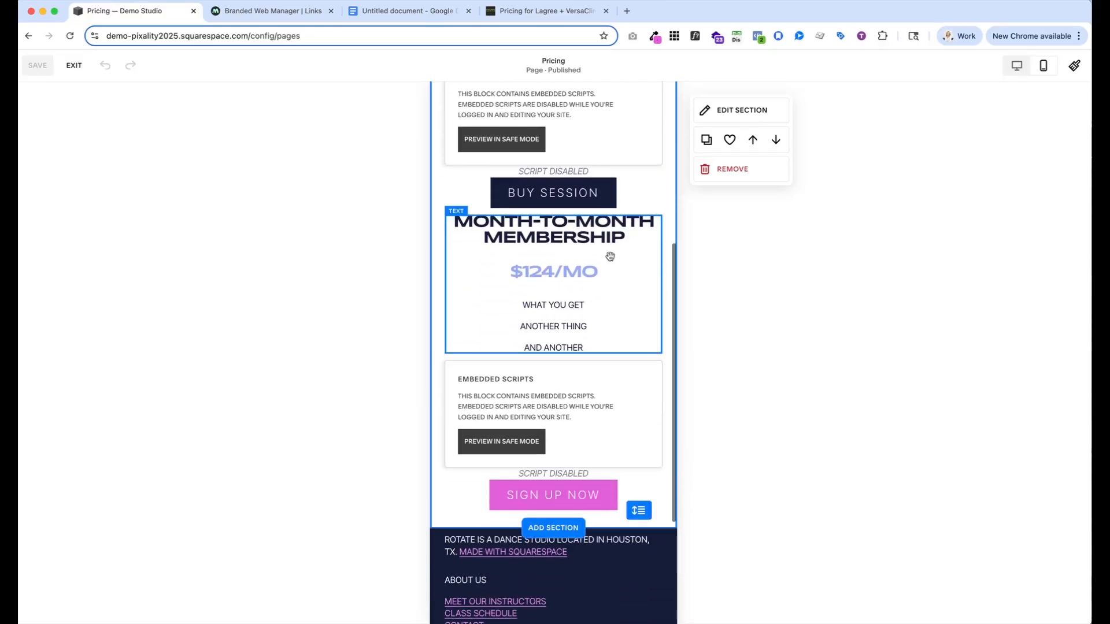
scroll(544, 341, "down", 1)
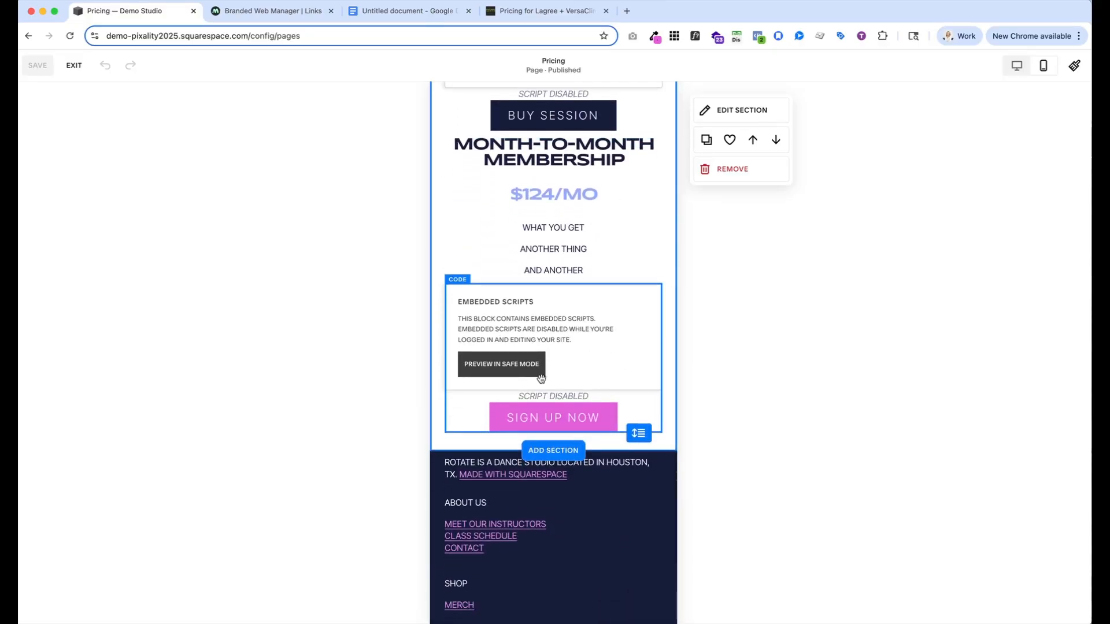
scroll(595, 384, "up", 5)
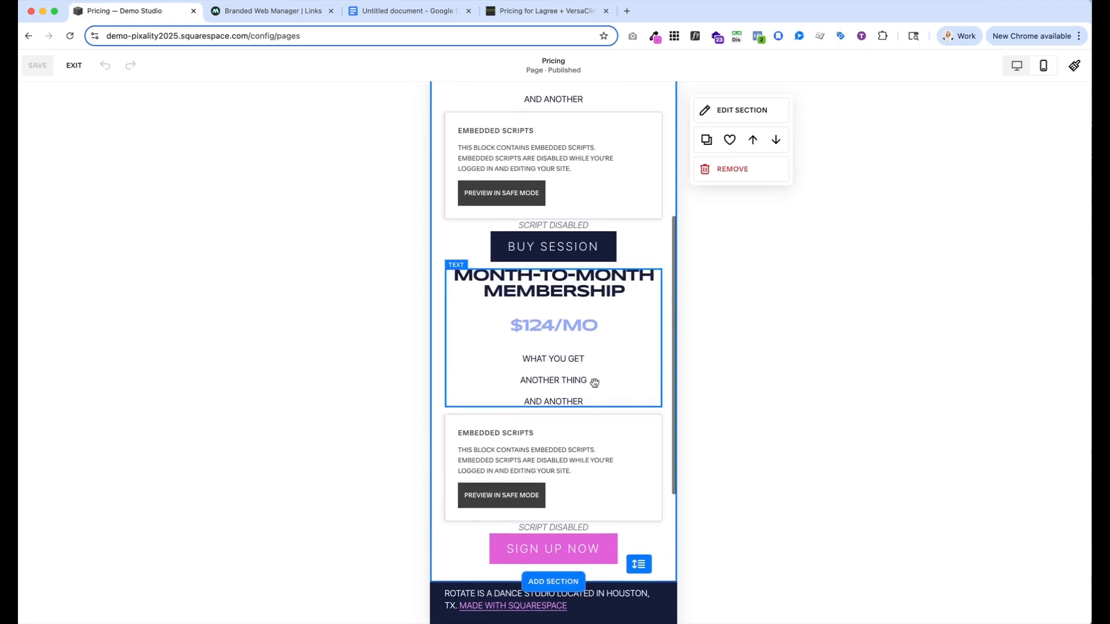